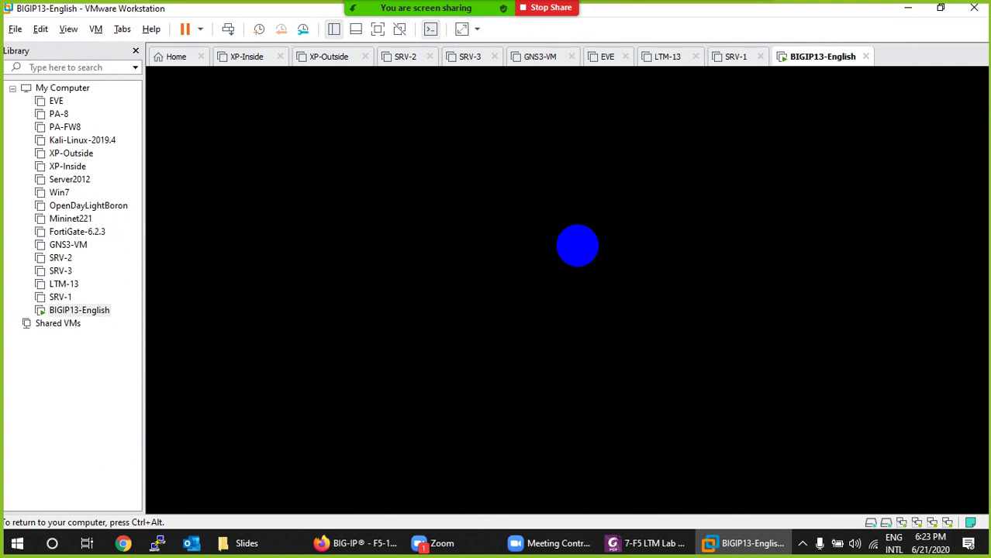
# Open the BIGIP13-English virtual machine's settings and view the configuration of its first network adapter.
pyautogui.hotkey('ctrl', 'alt')
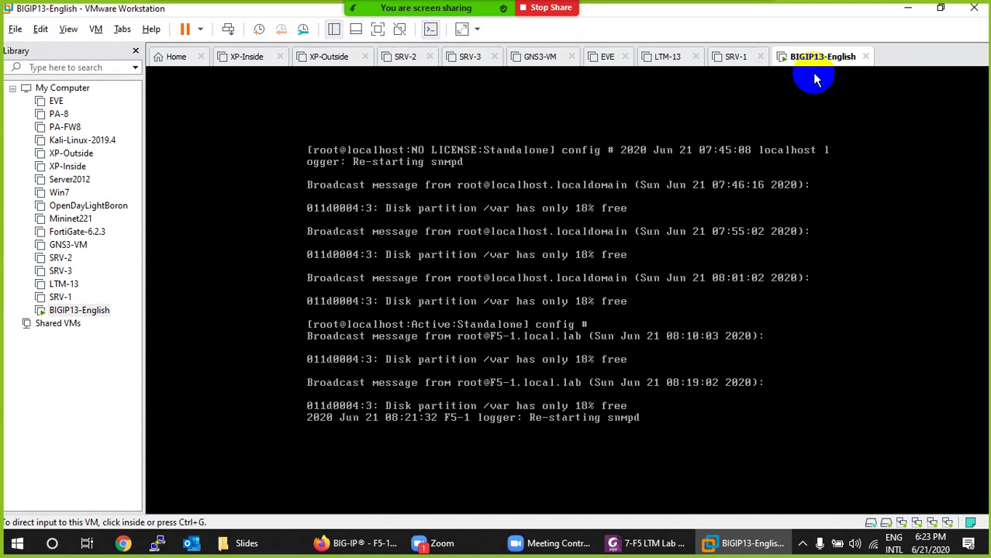
pyautogui.rightClick(818, 60)
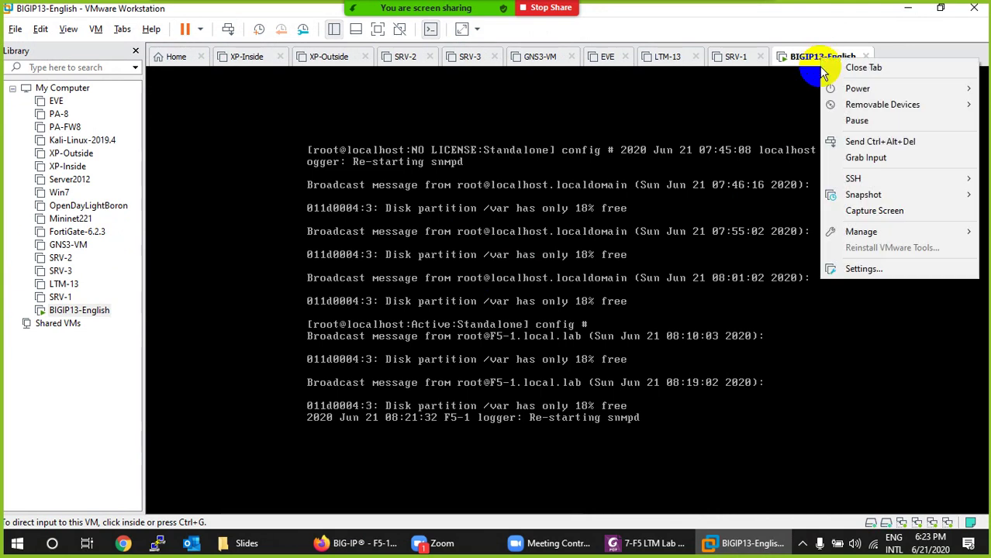
pyautogui.click(846, 269)
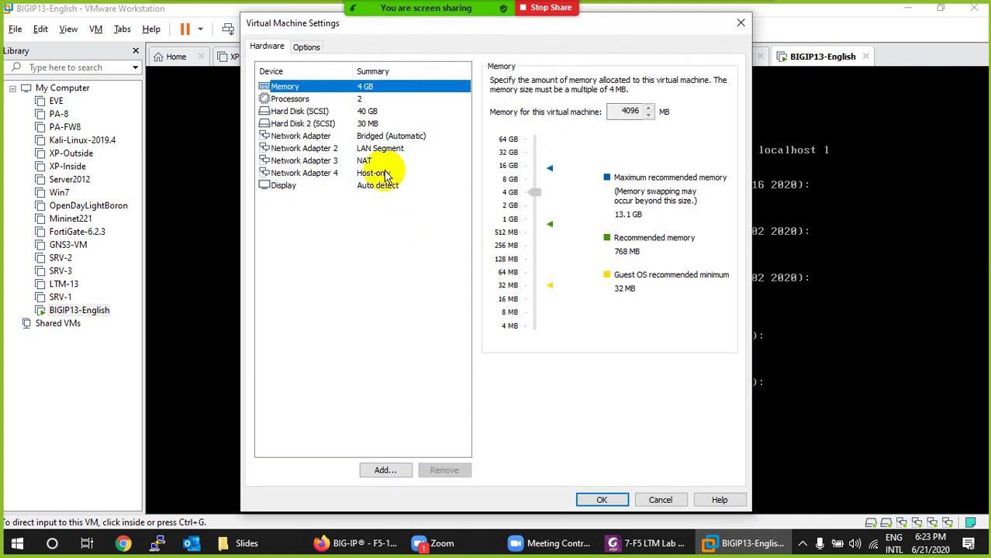
pyautogui.click(380, 137)
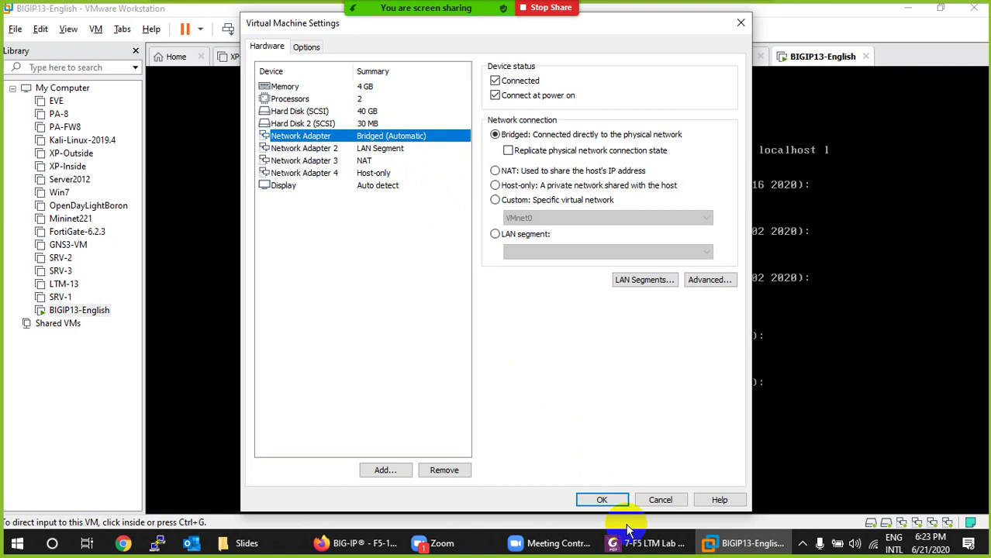
# Consult the 7-F5 LTM Lab Setup PDF, and open the list of network adapters in Windows Network Connections.
pyautogui.click(643, 543)
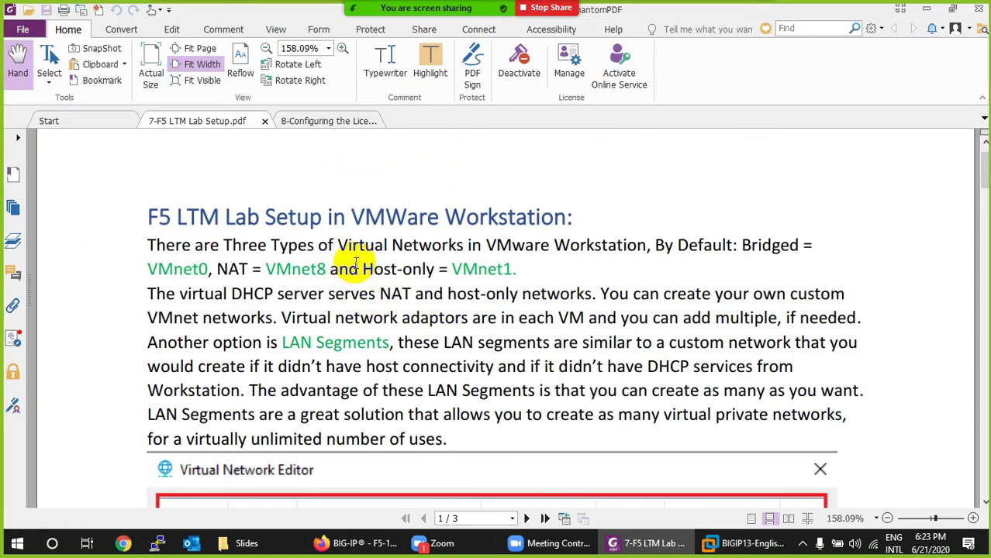
pyautogui.rightClick(873, 544)
pyautogui.click(838, 514)
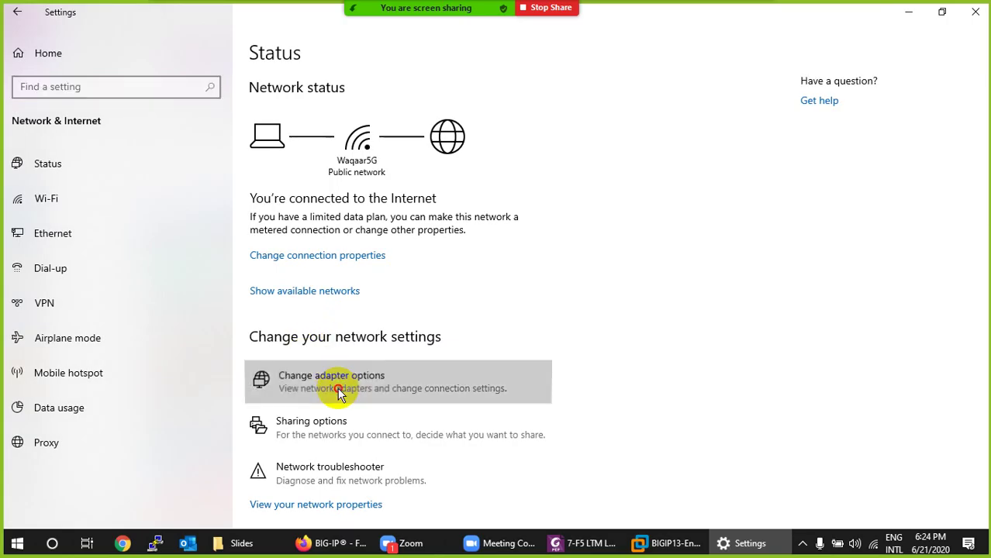
pyautogui.click(337, 388)
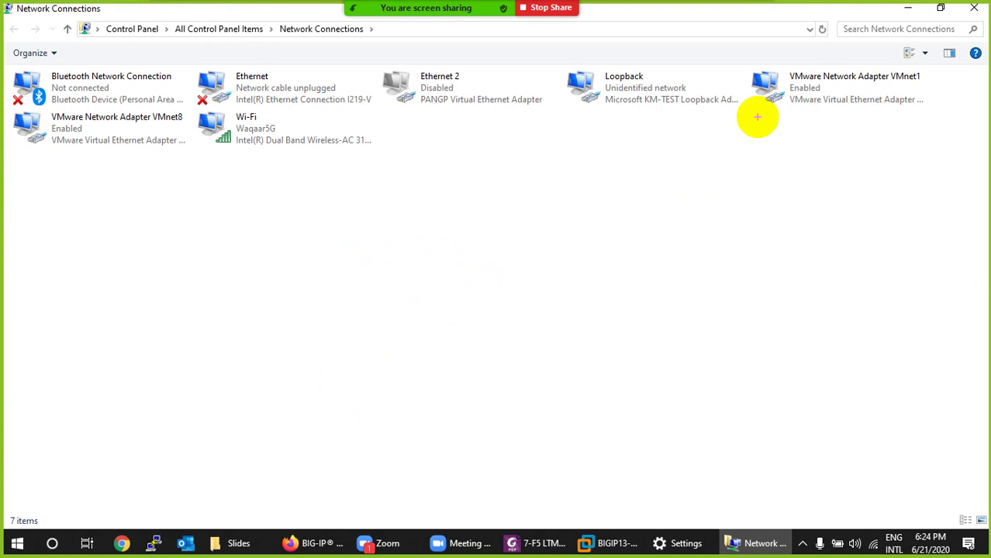
pyautogui.moveTo(757, 117); pyautogui.dragTo(913, 115)
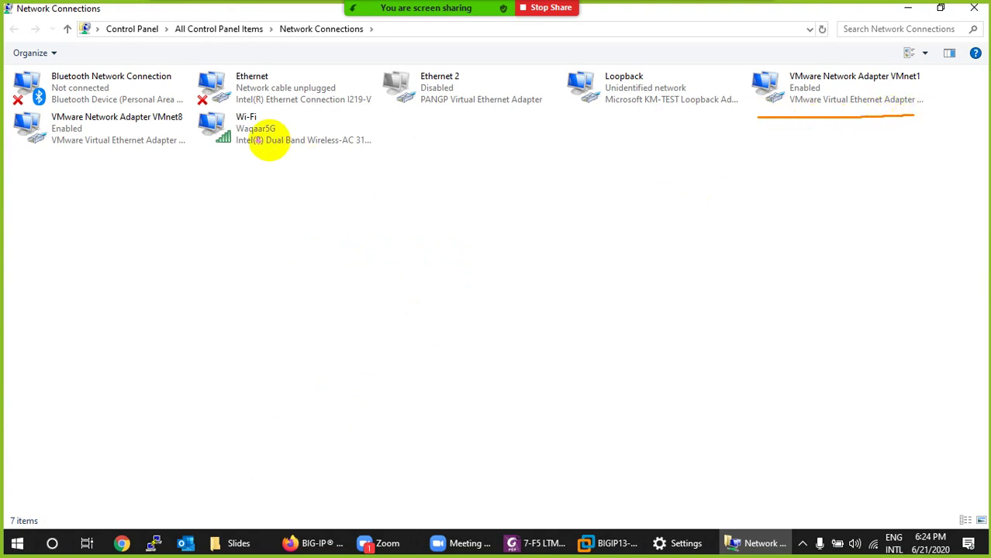
pyautogui.moveTo(9, 144); pyautogui.dragTo(175, 144)
pyautogui.moveTo(101, 152)
pyautogui.mouseDown()
pyautogui.moveTo(126, 192)
pyautogui.moveTo(169, 224)
pyautogui.moveTo(195, 226)
pyautogui.moveTo(181, 238)
pyautogui.moveTo(257, 241)
pyautogui.moveTo(239, 239)
pyautogui.mouseUp()
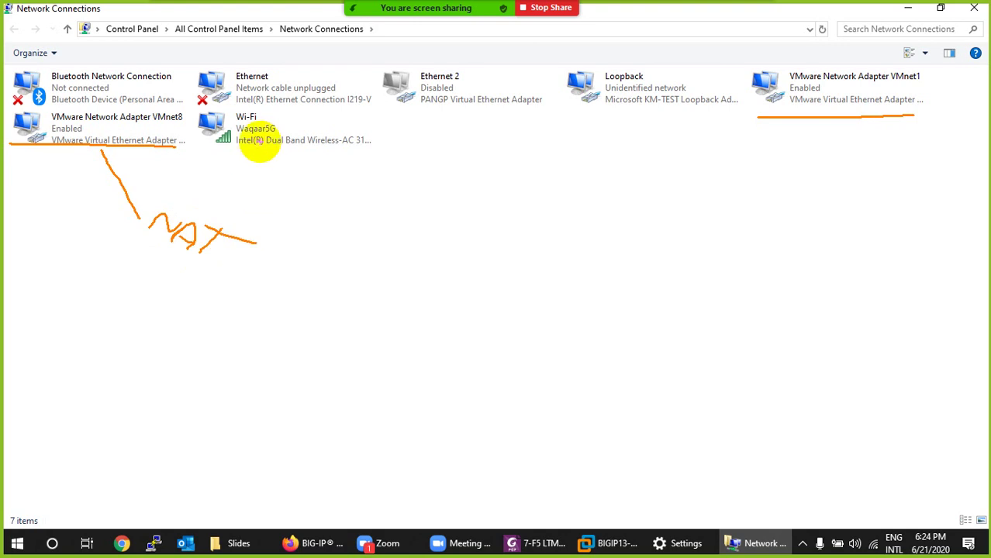
pyautogui.moveTo(257, 147)
pyautogui.mouseDown()
pyautogui.moveTo(213, 217)
pyautogui.moveTo(170, 199)
pyautogui.mouseUp()
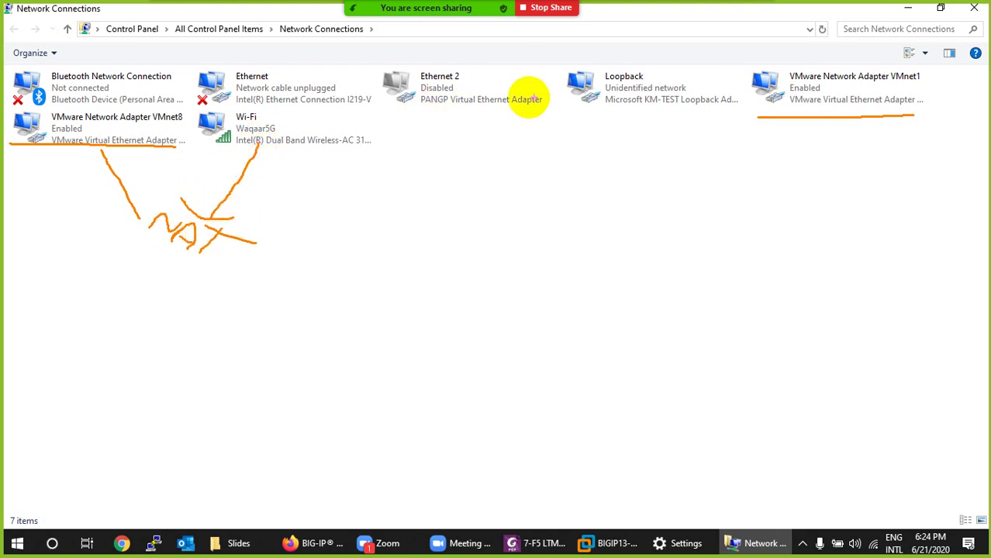
pyautogui.moveTo(264, 89); pyautogui.dragTo(178, 200)
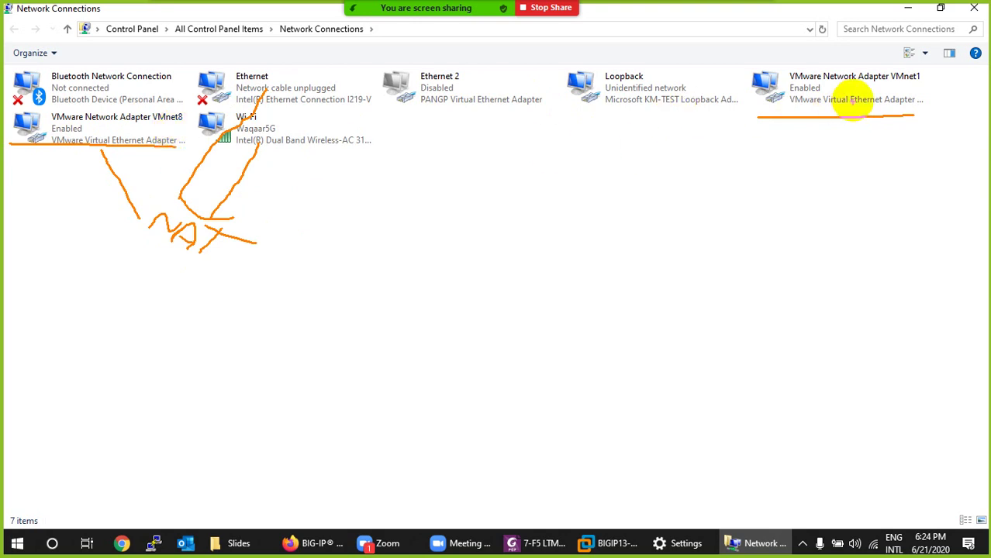
pyautogui.moveTo(851, 122)
pyautogui.mouseDown()
pyautogui.moveTo(796, 207)
pyautogui.moveTo(781, 211)
pyautogui.moveTo(780, 190)
pyautogui.mouseUp()
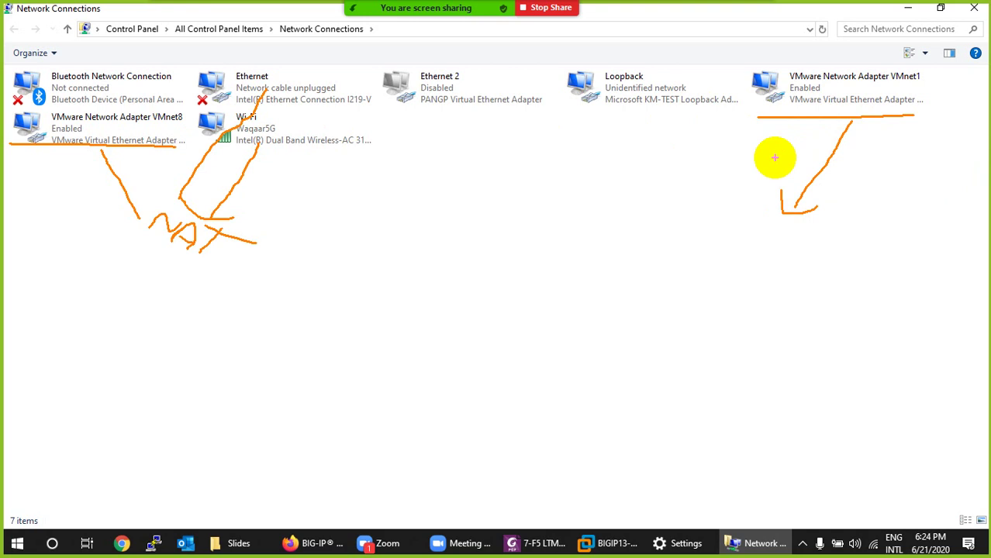
pyautogui.press('Escape')
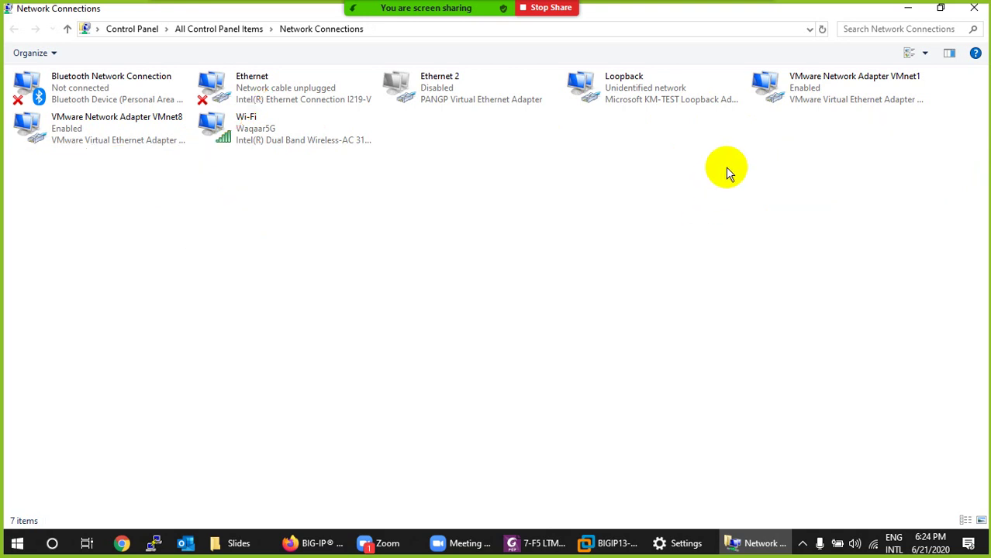
# Check the IPv4 address and DHCP server in the VMware Network Adapter VMnet1 connection details, and close them.
pyautogui.doubleClick(814, 88)
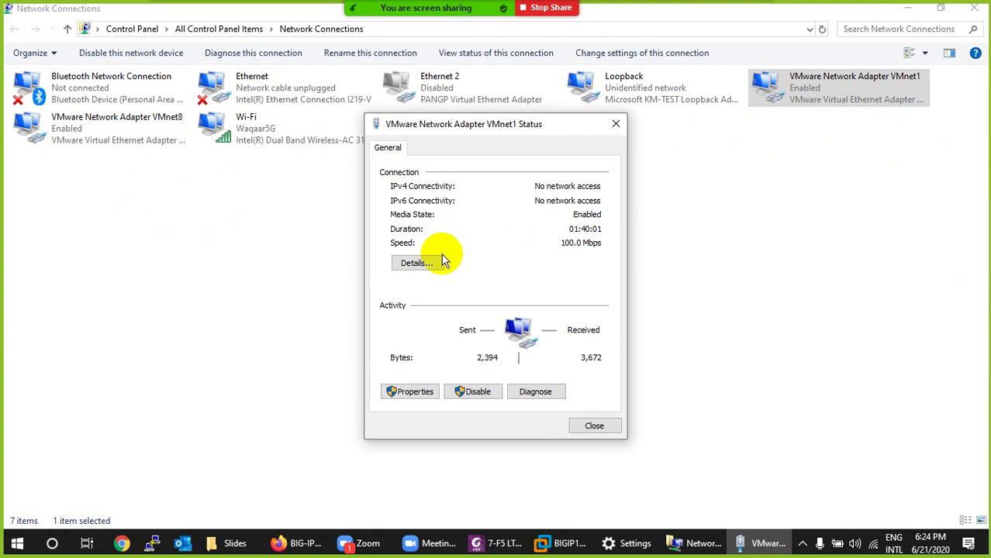
pyautogui.click(417, 263)
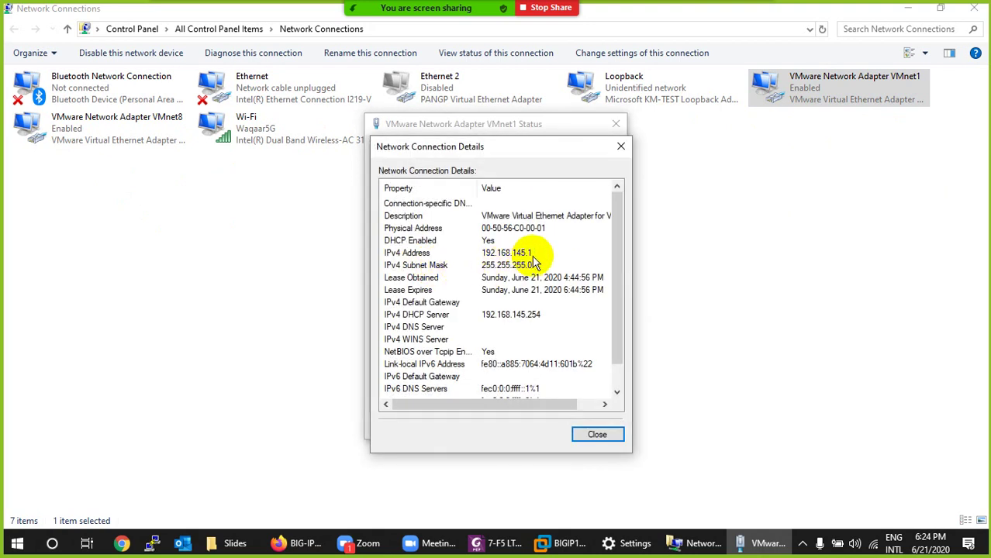
pyautogui.click(518, 254)
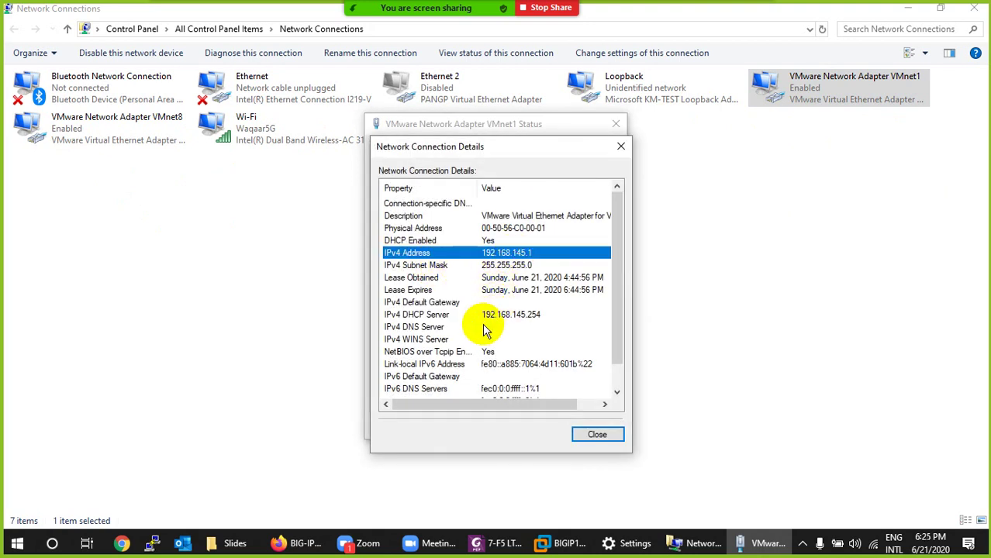
pyautogui.click(515, 315)
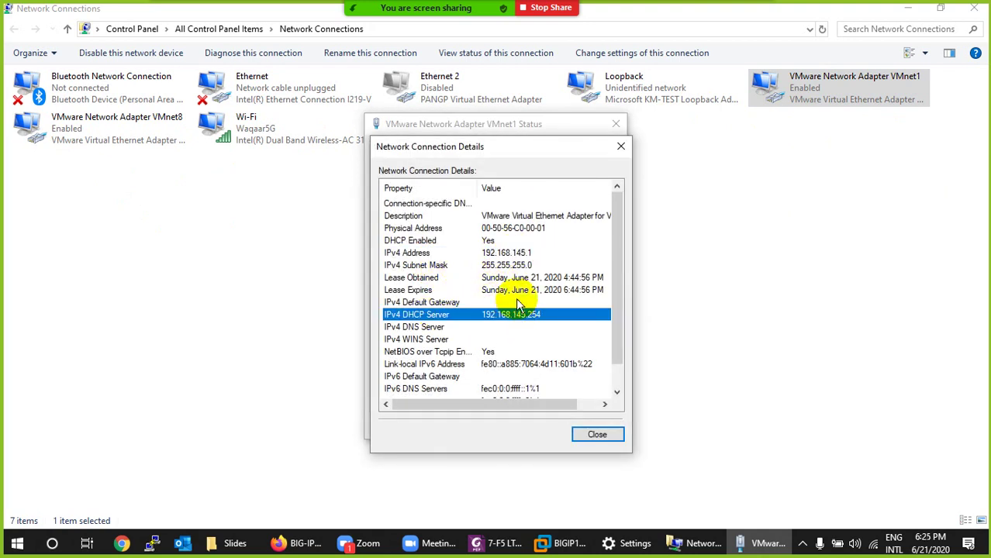
pyautogui.click(520, 256)
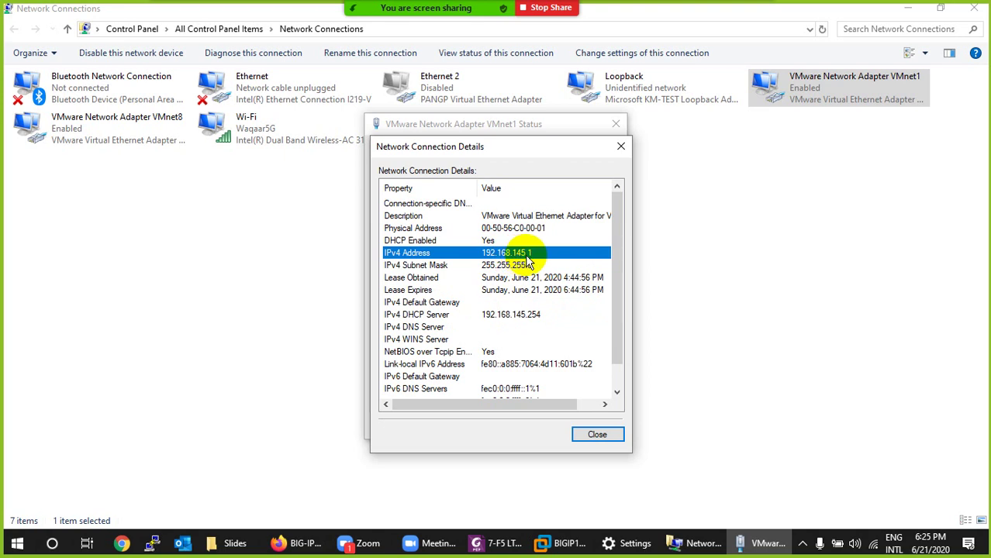
pyautogui.click(620, 146)
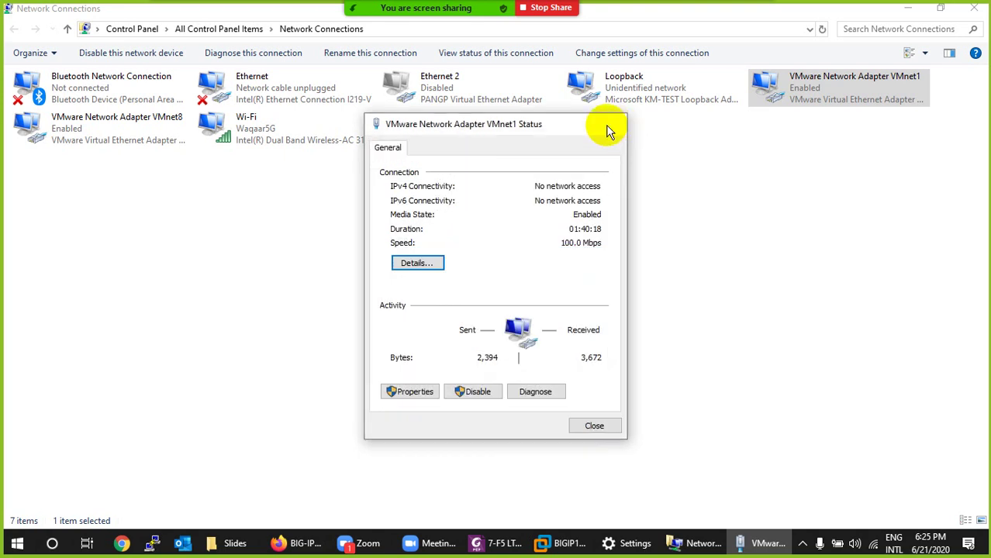
pyautogui.click(616, 124)
# Check the IPv4 details of the VMware Network Adapter VMnet8 connection, and close its status.
pyautogui.doubleClick(126, 137)
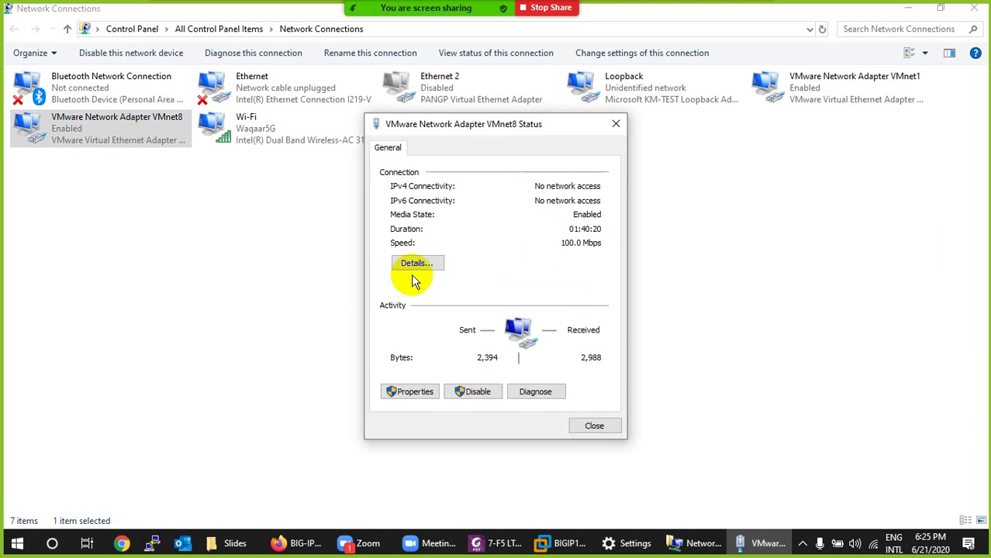
pyautogui.click(417, 263)
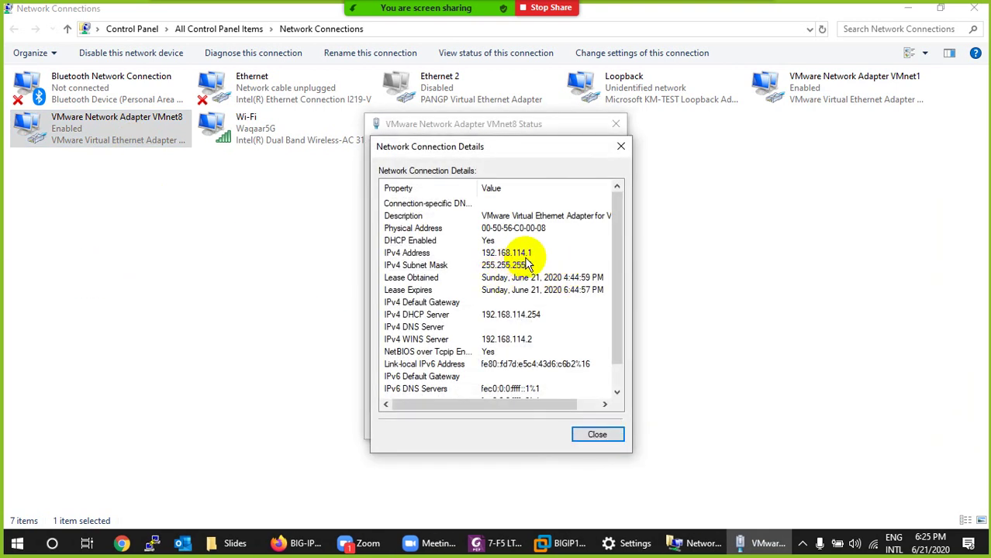
pyautogui.click(621, 146)
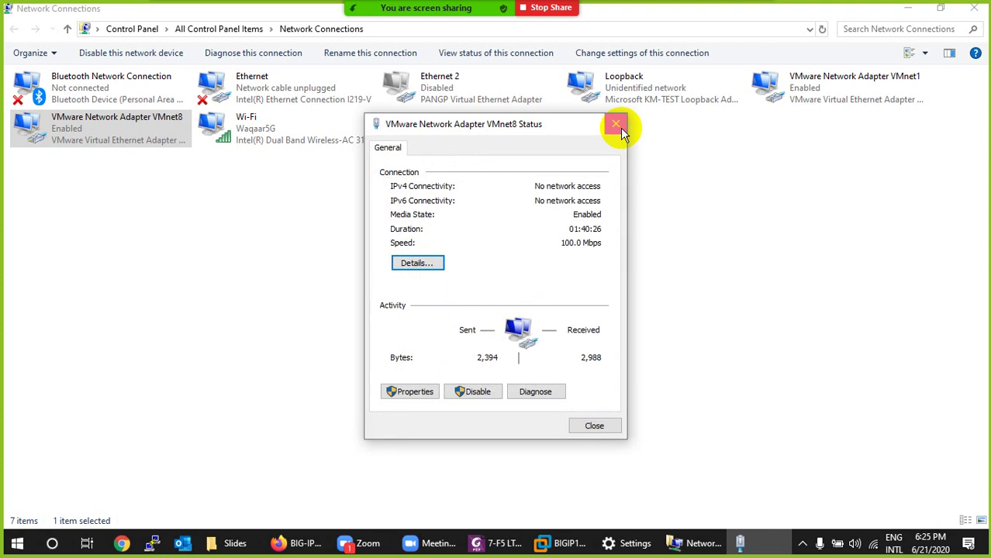
pyautogui.click(616, 124)
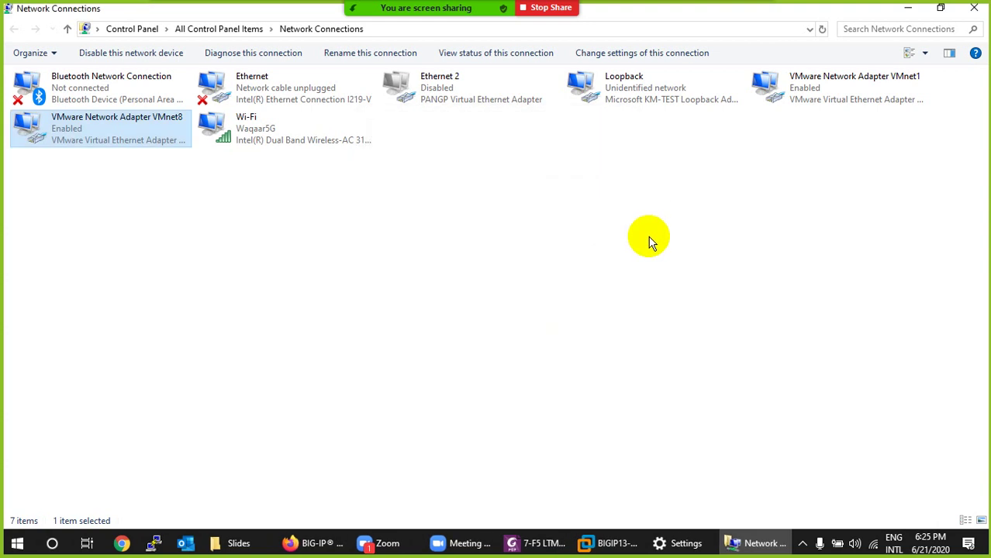
# Return to VMware Workstation, cancel the virtual machine settings, and compare the VMnet1 and VMnet8 networks in the Virtual Network Editor.
pyautogui.click(617, 545)
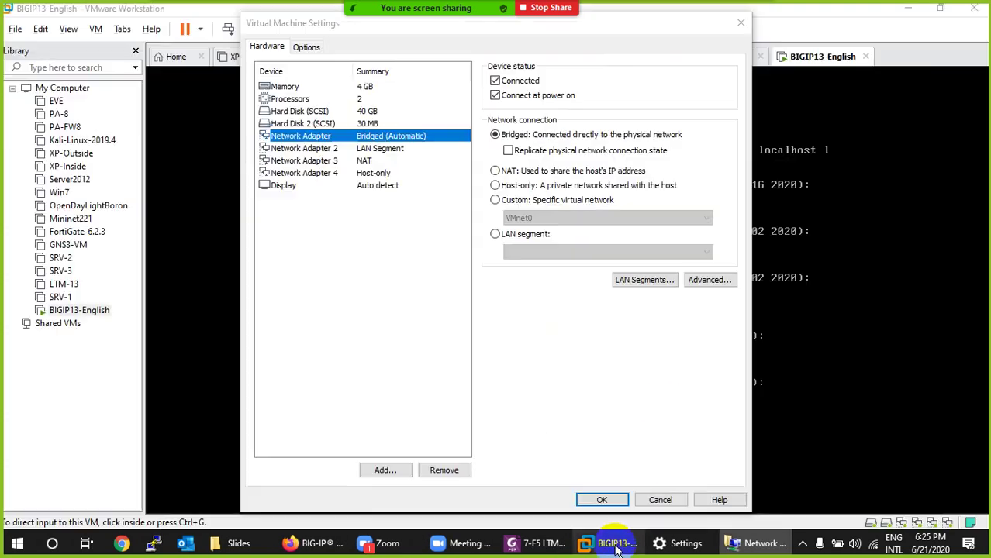
pyautogui.click(658, 499)
pyautogui.click(40, 29)
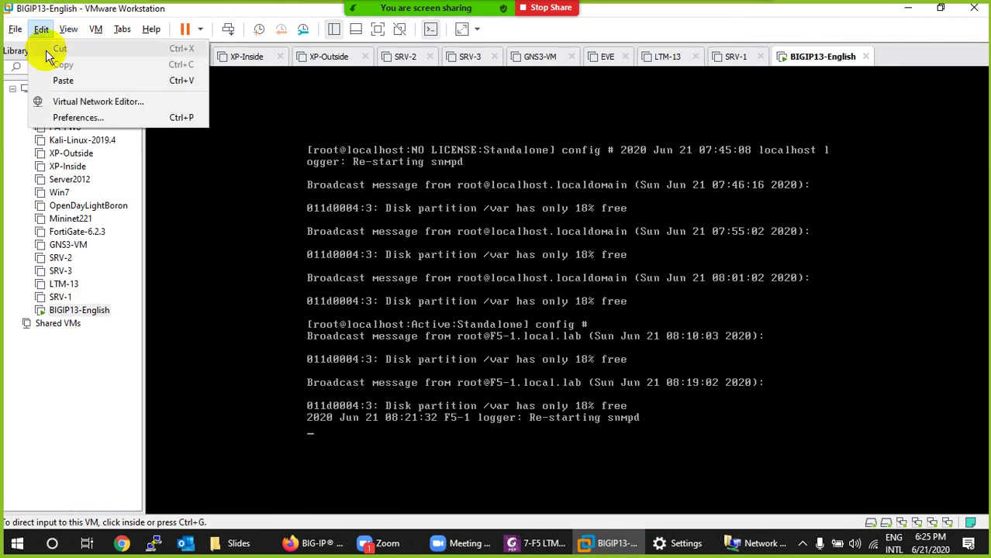
pyautogui.click(61, 103)
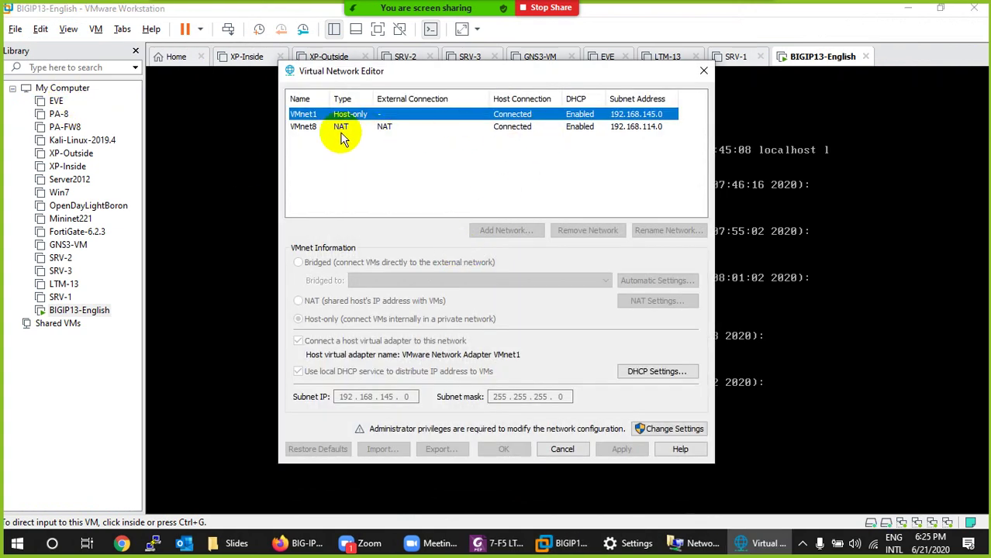
pyautogui.click(341, 128)
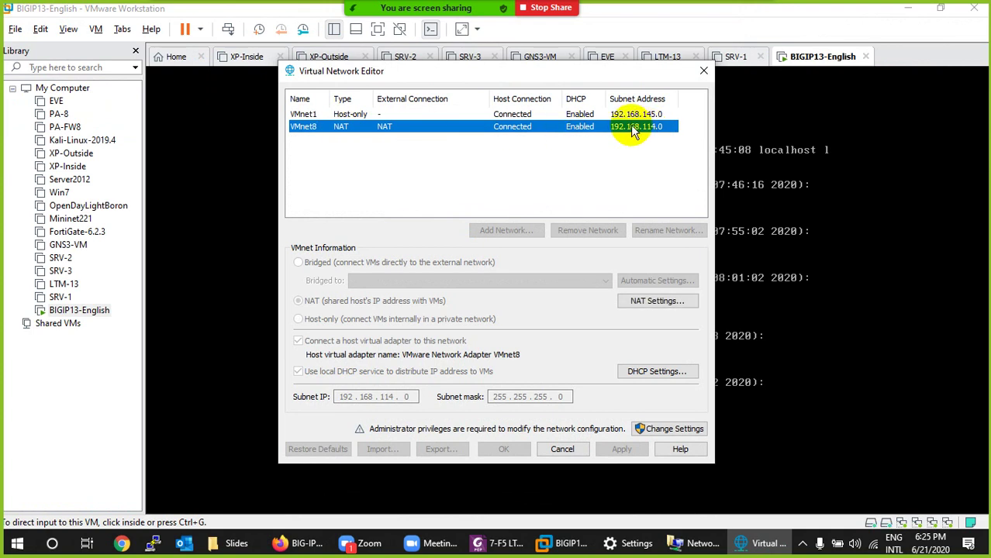
pyautogui.click(632, 116)
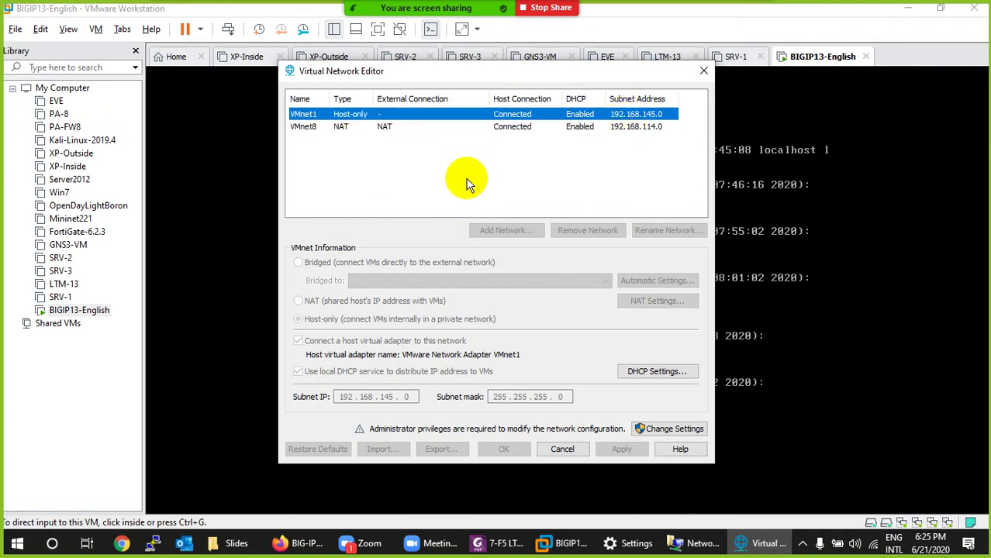
pyautogui.click(541, 127)
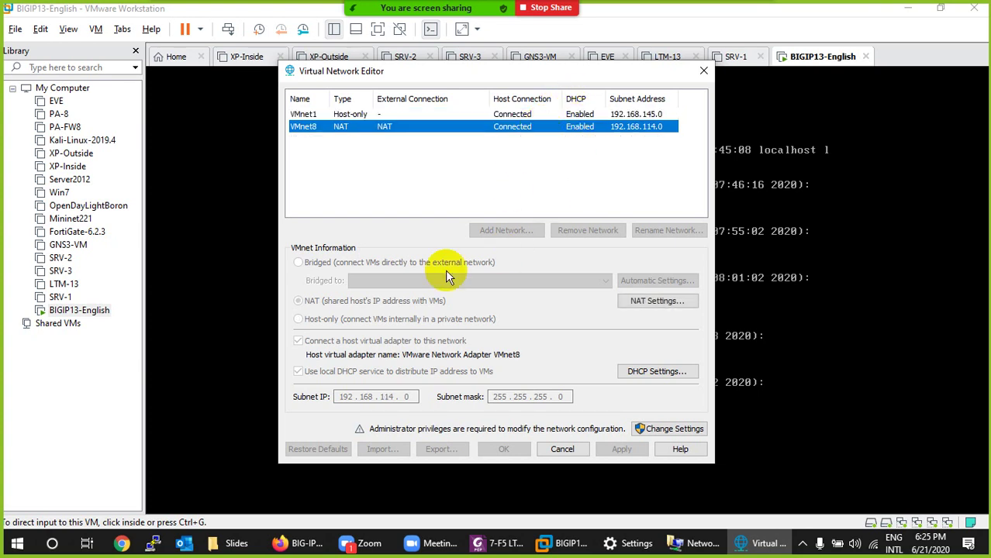
pyautogui.hotkey('ctrl', '1')
pyautogui.click(296, 350)
pyautogui.moveTo(280, 350); pyautogui.dragTo(409, 340)
pyautogui.moveTo(296, 409); pyautogui.dragTo(478, 409)
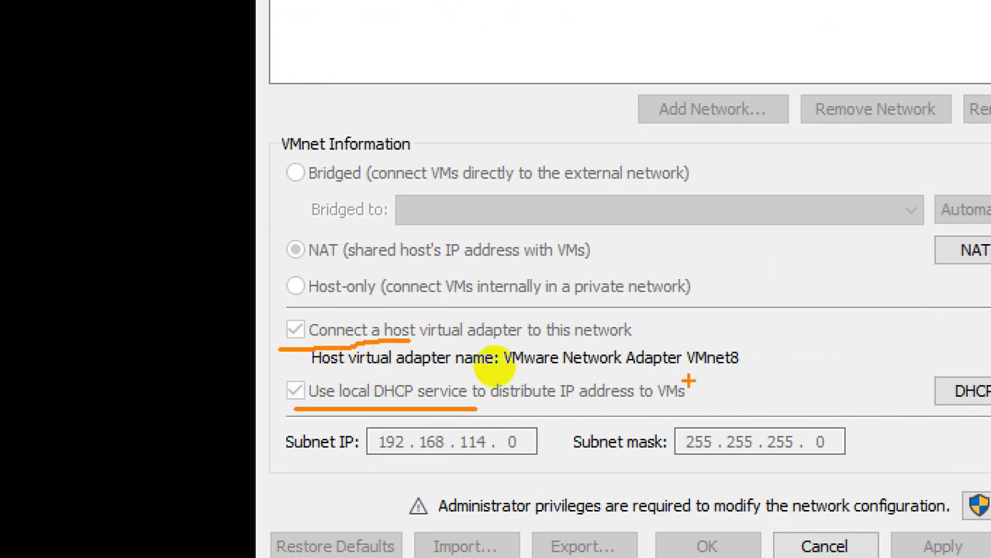
pyautogui.moveTo(686, 378); pyautogui.dragTo(768, 378)
pyautogui.press('Escape')
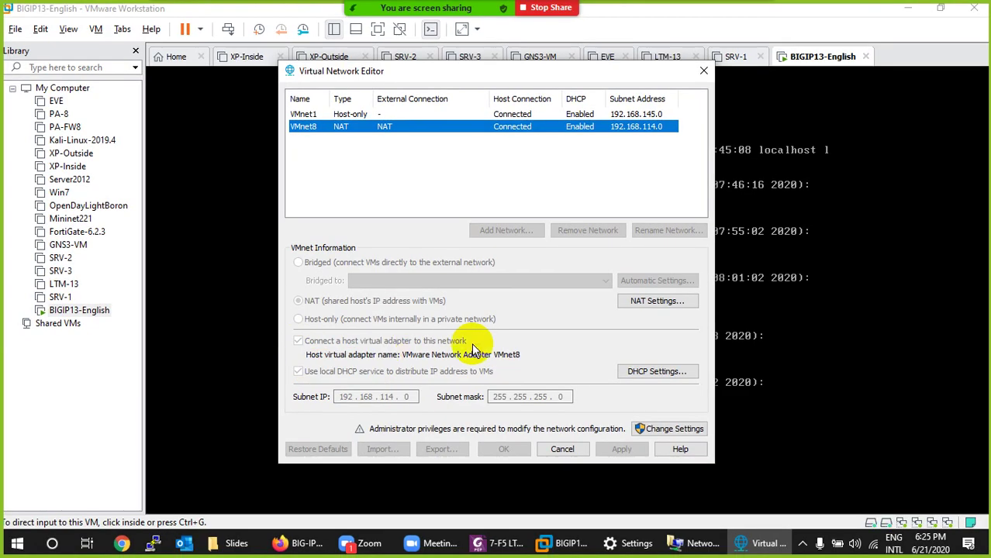
# Open the NAT settings of the VMnet8 network to view its subnet and gateway IP.
pyautogui.click(644, 301)
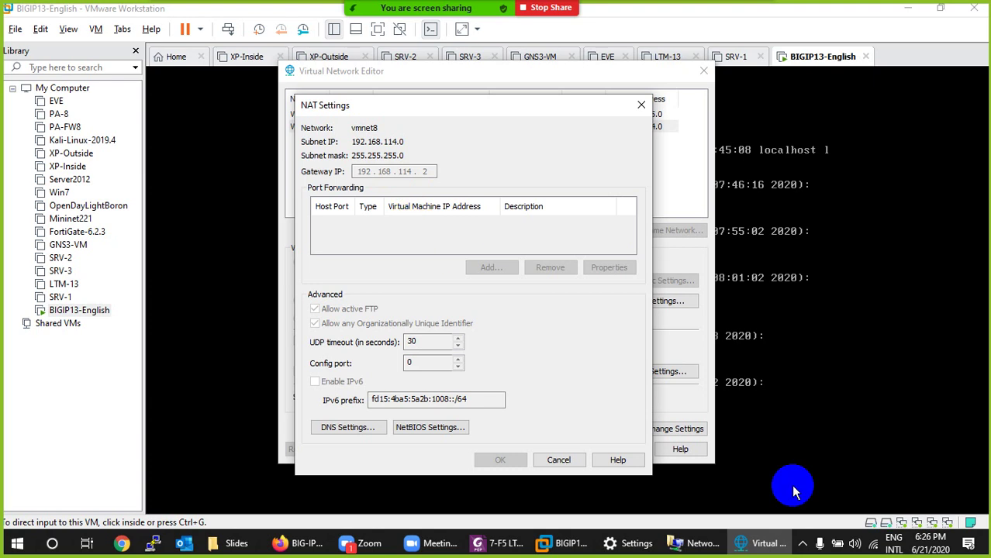
# Switch to Network Connections and view the connection details of the VMware Network Adapter VMnet1 and VMnet8 adapters.
pyautogui.click(702, 544)
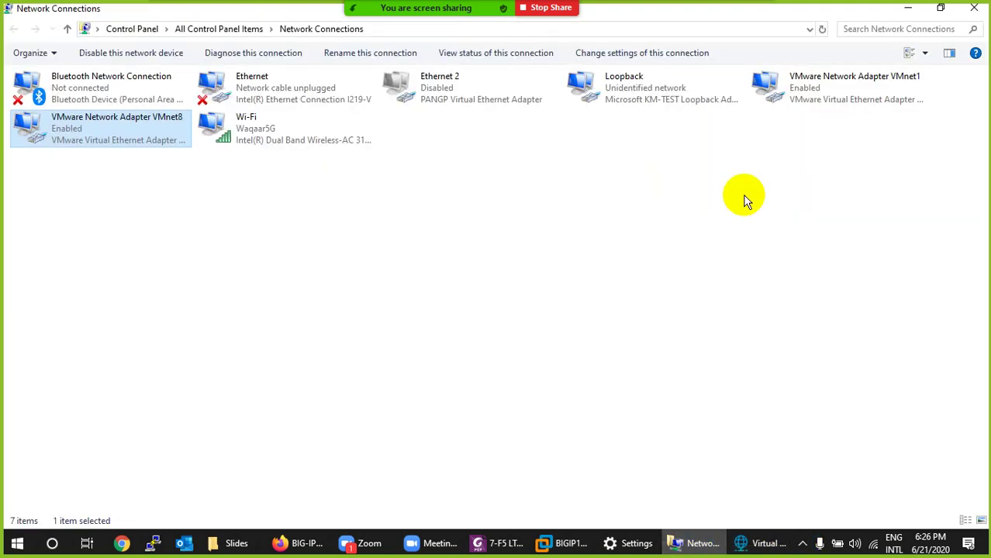
pyautogui.doubleClick(799, 93)
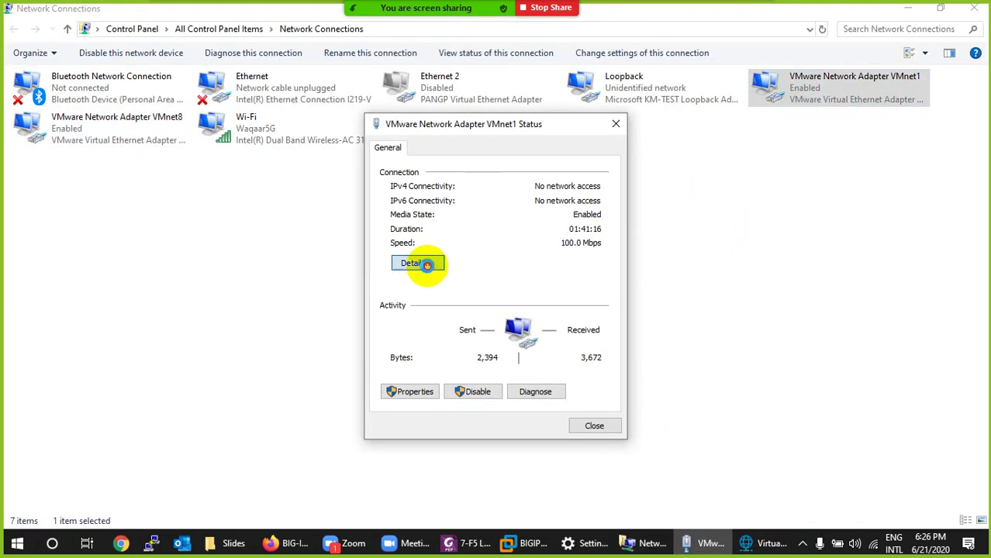
pyautogui.click(417, 263)
pyautogui.doubleClick(116, 138)
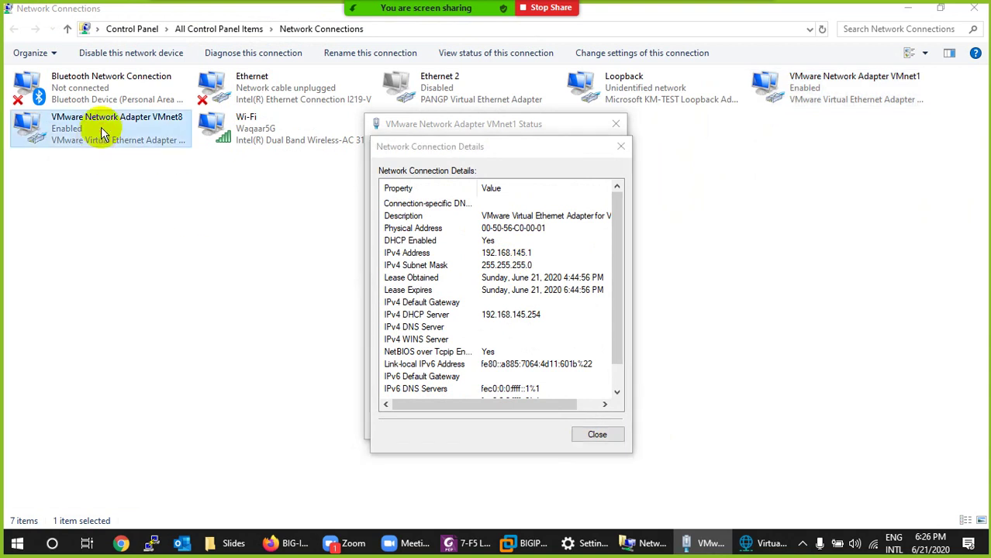
pyautogui.click(411, 264)
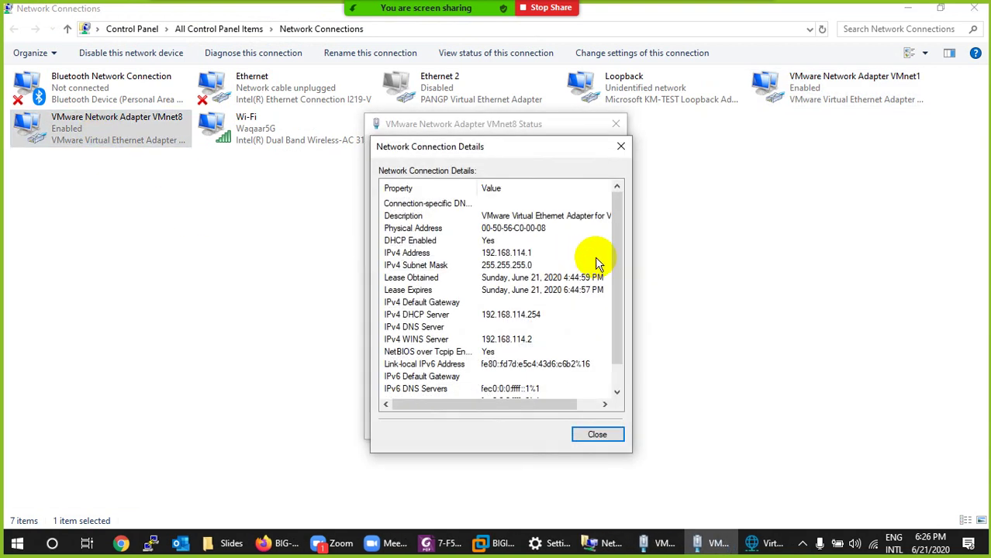
# Return to the Virtual Network Editor, check the NAT settings of the VMnet8 network again, and cancel them.
pyautogui.click(764, 545)
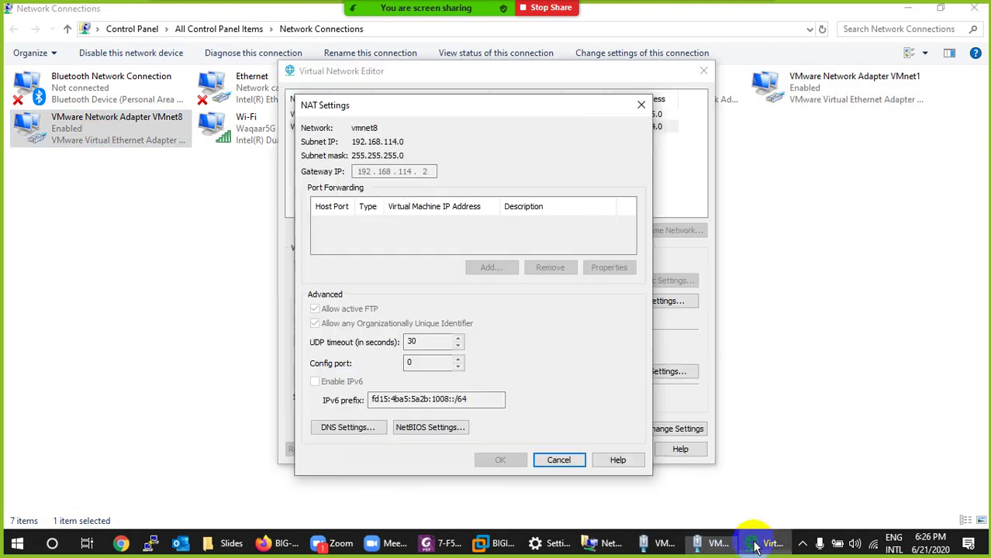
pyautogui.click(560, 460)
pyautogui.click(576, 127)
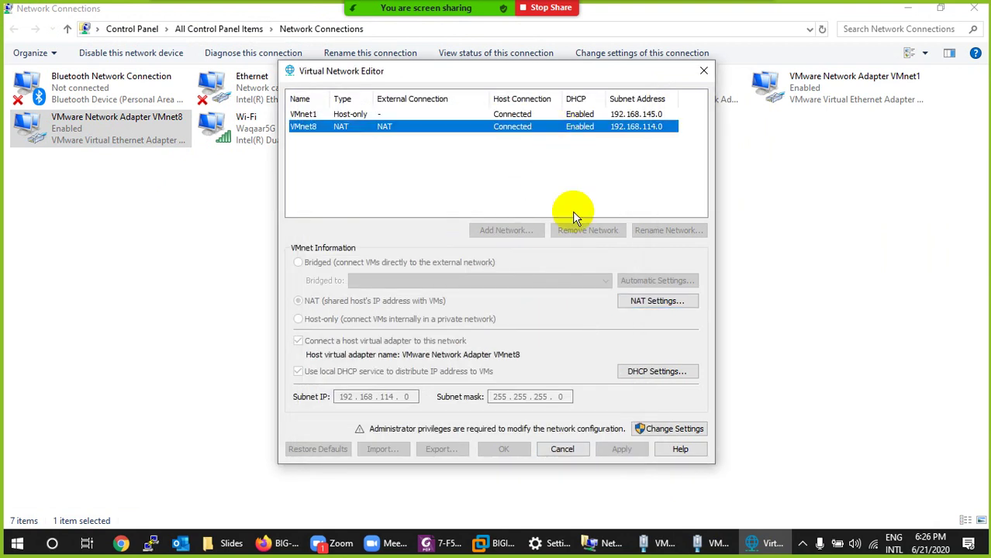
pyautogui.click(648, 301)
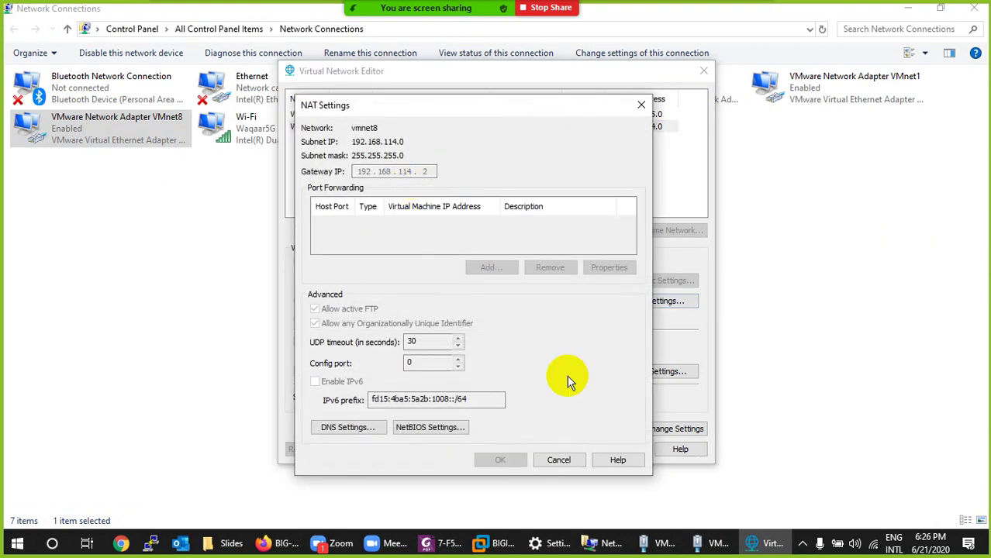
pyautogui.click(558, 460)
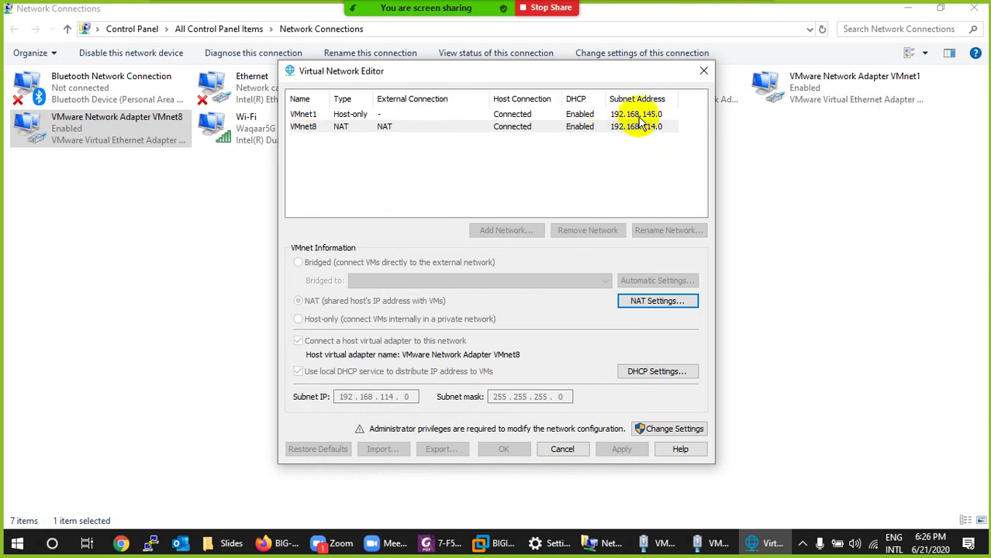
# Unlock the Virtual Network Editor for changes and set the bridged VMnet0 network to bridge to Automatic.
pyautogui.click(658, 432)
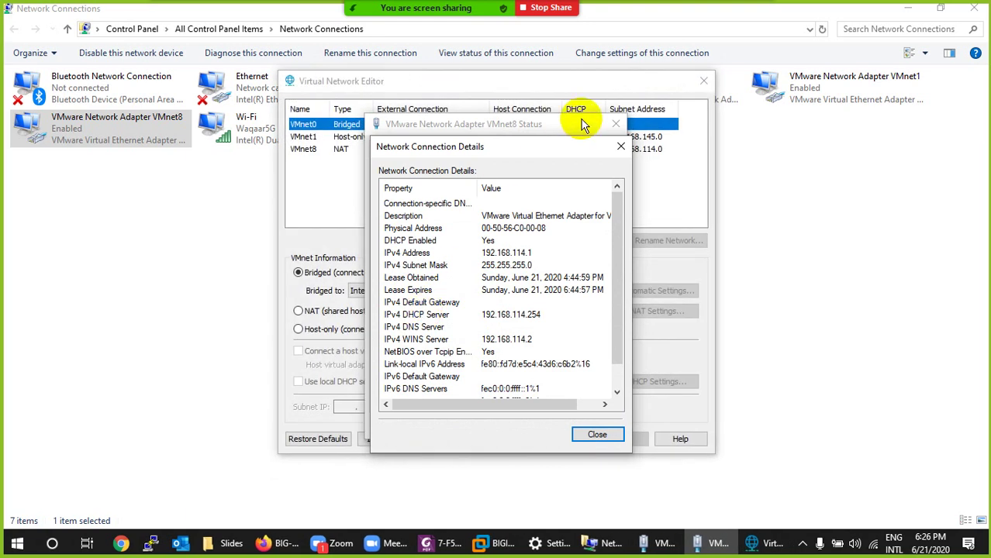
pyautogui.click(621, 146)
pyautogui.click(618, 126)
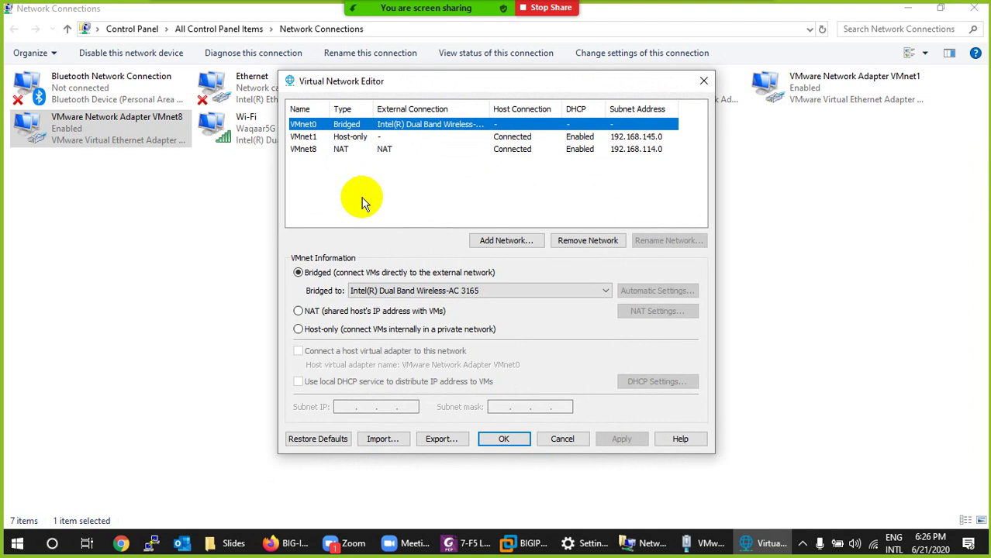
pyautogui.click(358, 291)
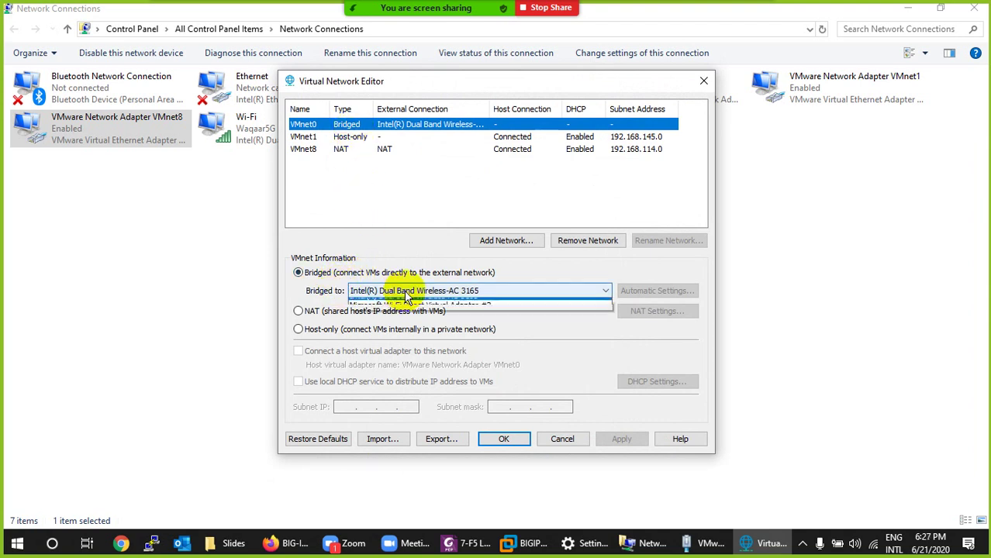
pyautogui.click(398, 304)
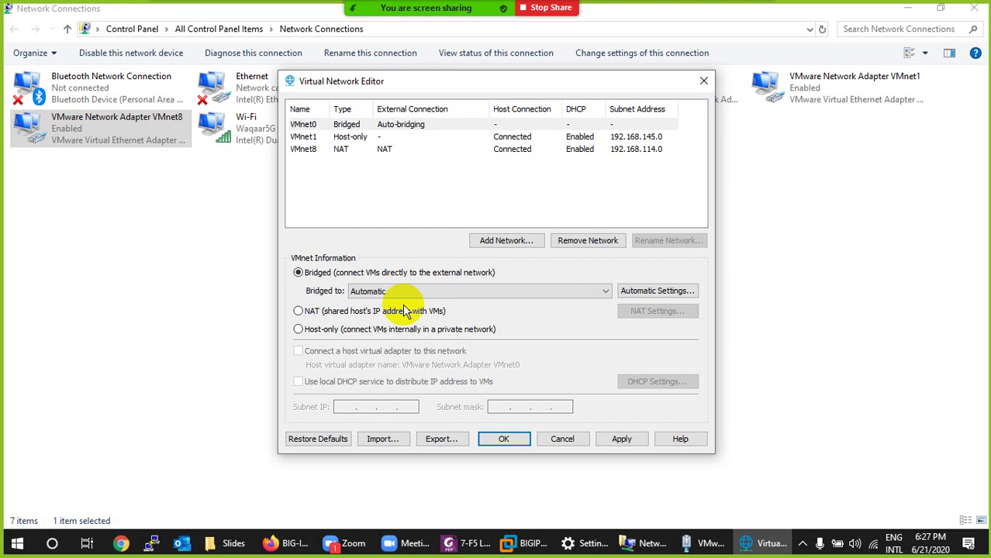
# In the BIGIP13-English console, run ifconfig mgmt to check the management interface's IP address, and release the console.
pyautogui.click(529, 542)
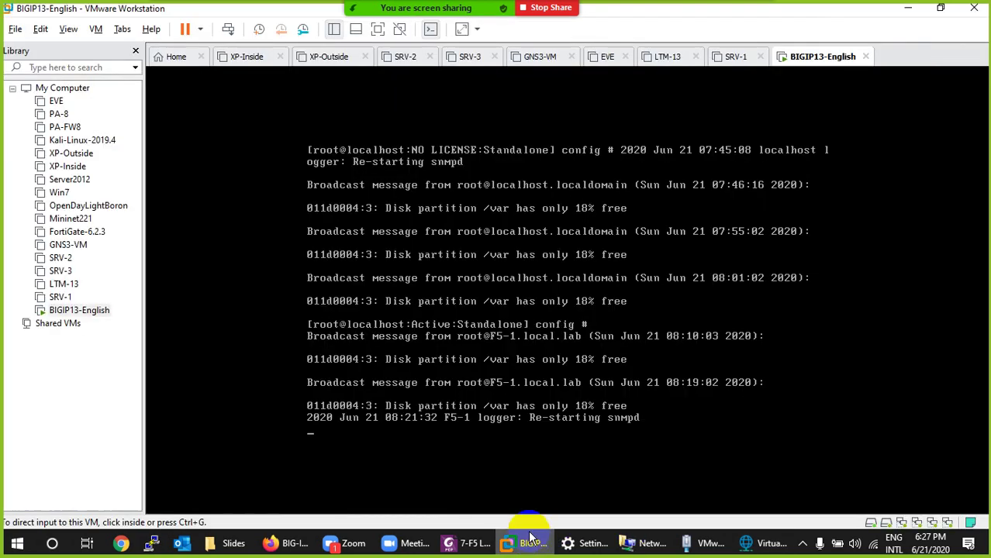
pyautogui.click(563, 425)
pyautogui.press('Return')
pyautogui.press('Return')
pyautogui.press('Return')
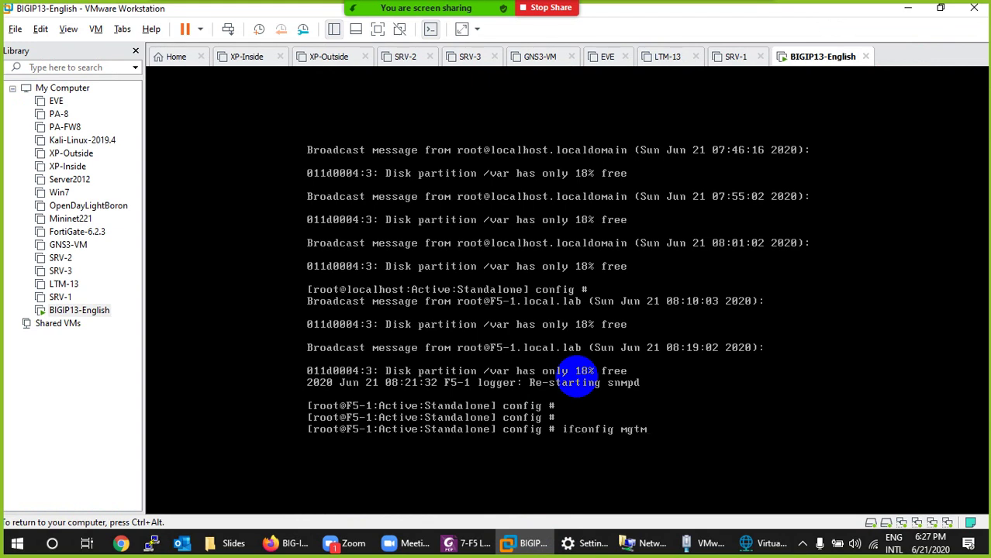
pyautogui.press('Return')
pyautogui.press('Up')
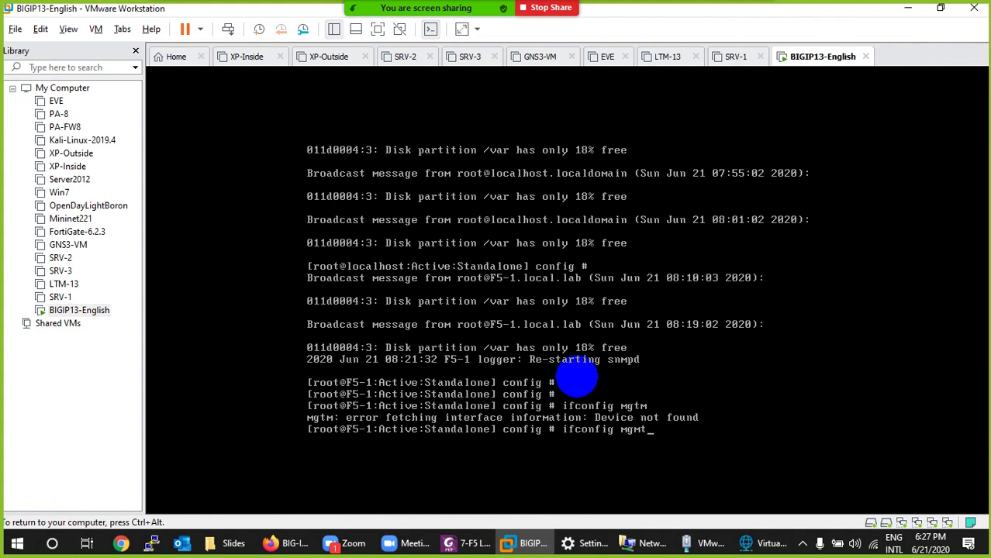
pyautogui.press('Return')
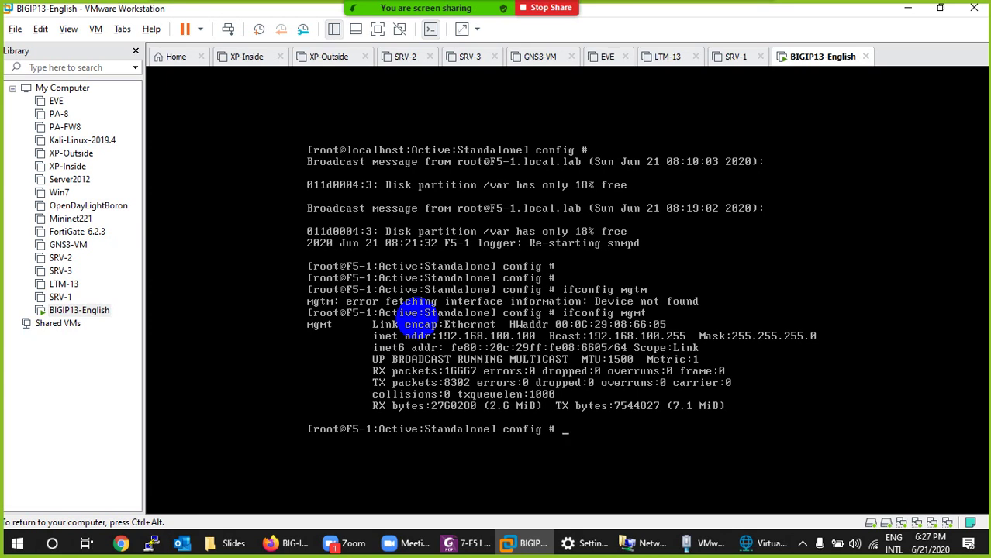
pyautogui.hotkey('ctrl', 'alt')
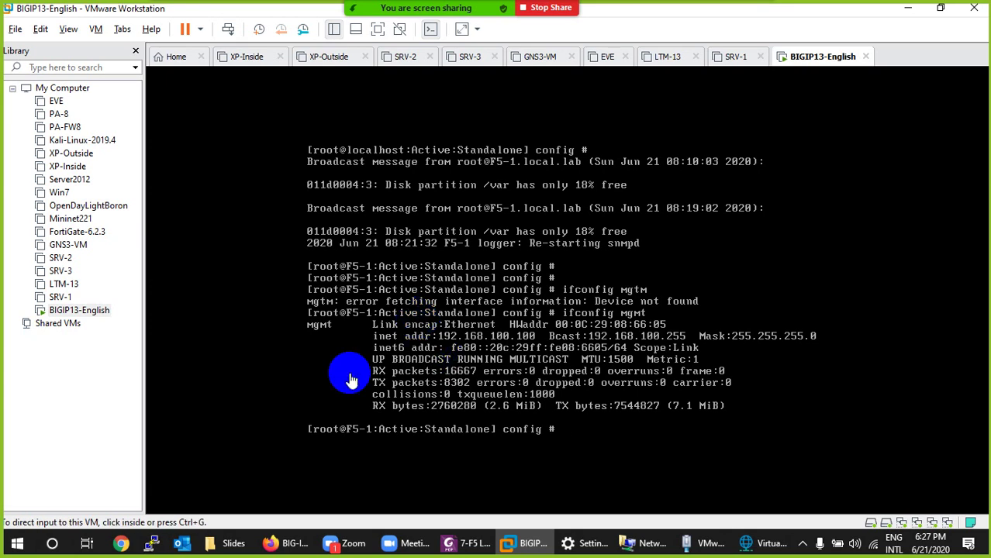
# Examine the adapters available for bridging VMnet0 in the Virtual Network Editor and compare them with the host's Network Connections.
pyautogui.click(757, 543)
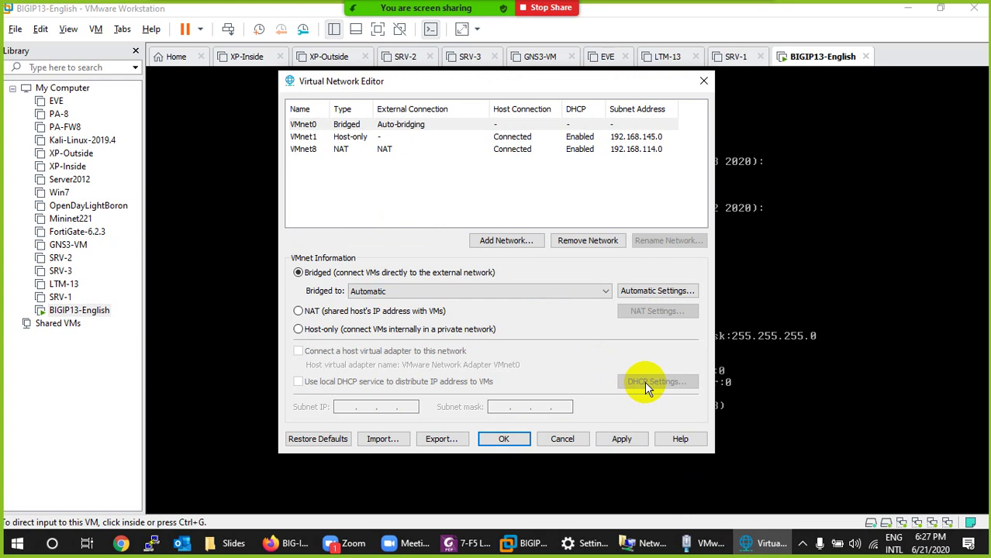
pyautogui.click(347, 126)
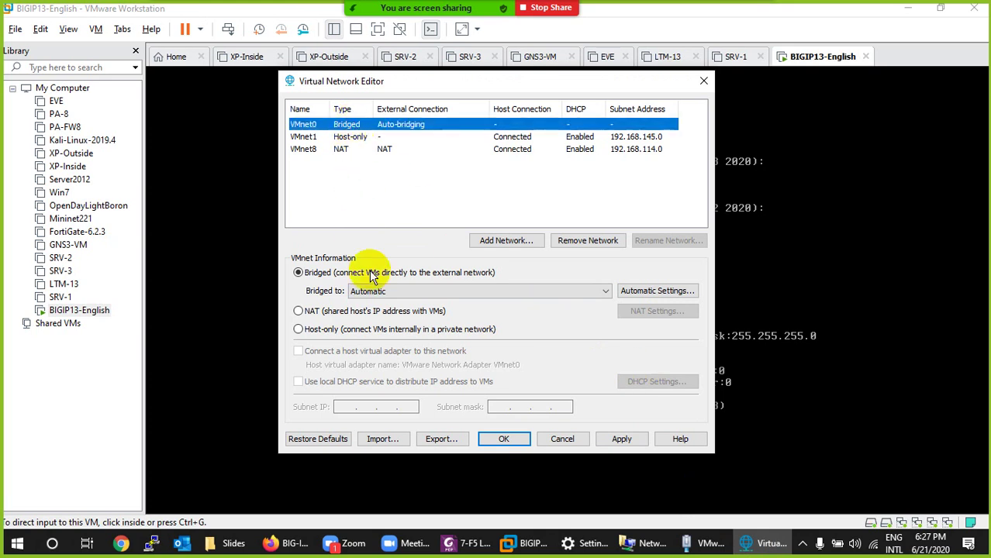
pyautogui.click(381, 293)
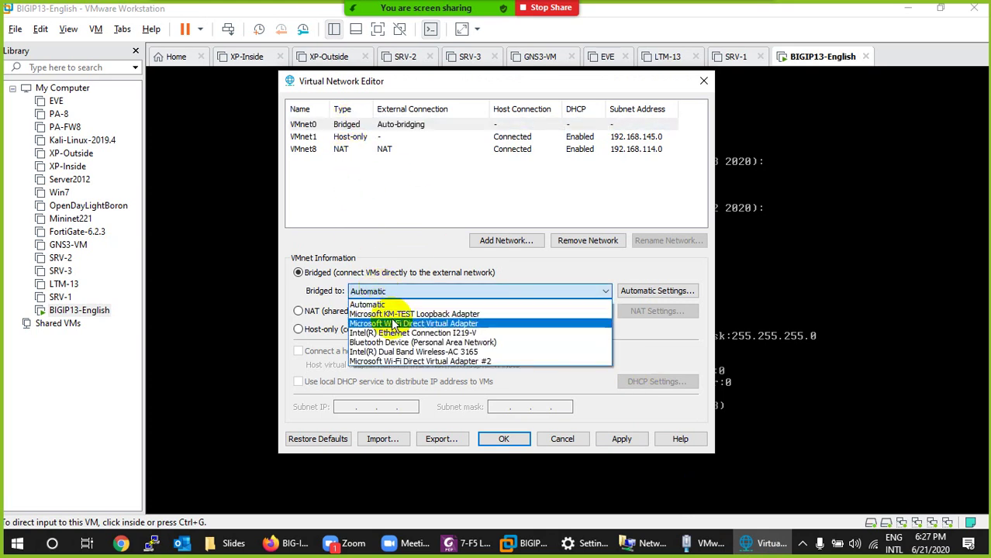
pyautogui.moveTo(875, 552)
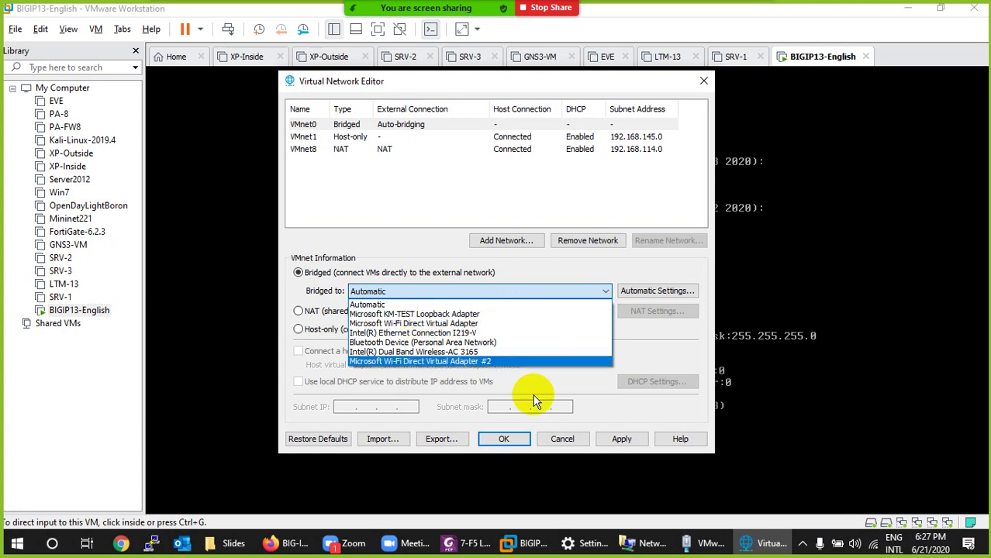
pyautogui.click(637, 543)
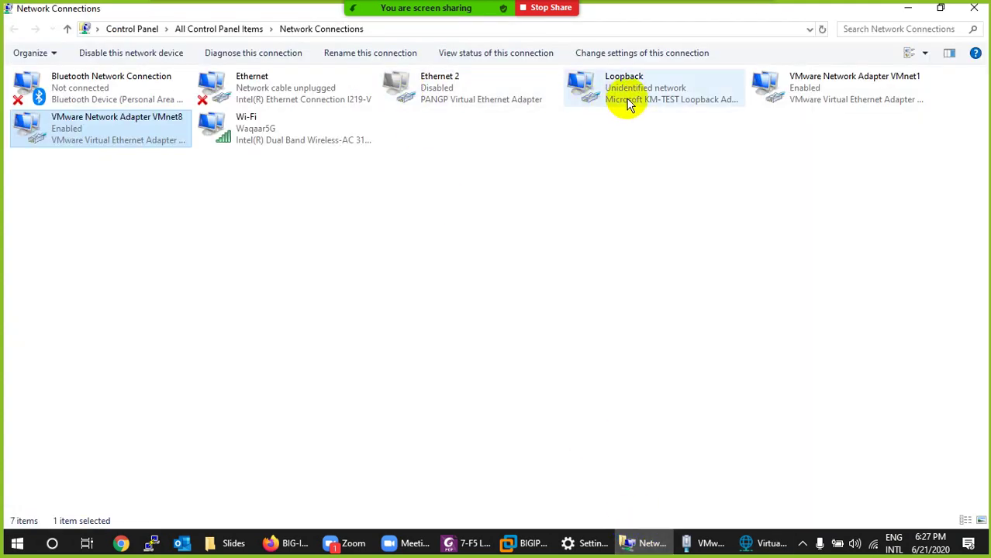
pyautogui.click(638, 541)
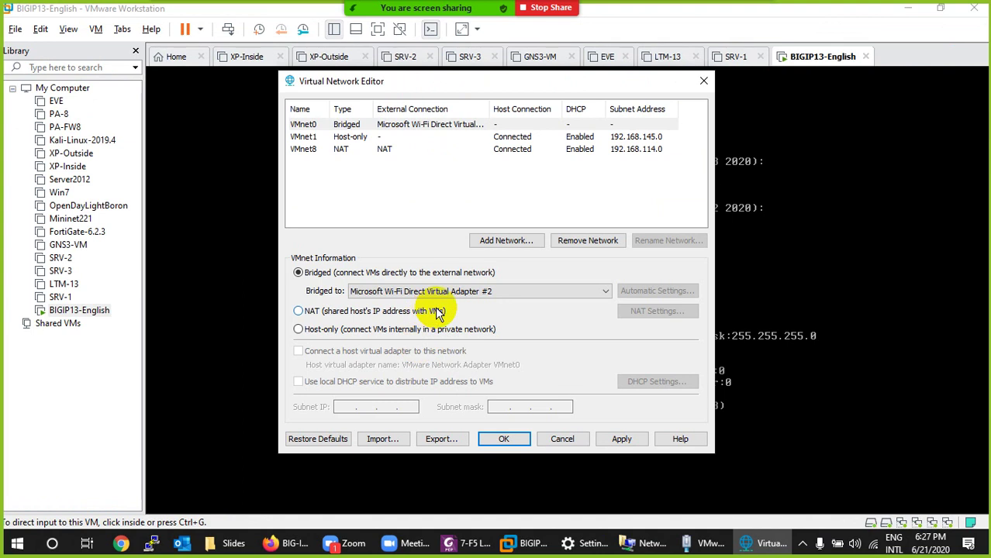
# Review VMnet0's bridging adapters once more and cancel the Virtual Network Editor without saving.
pyautogui.click(459, 293)
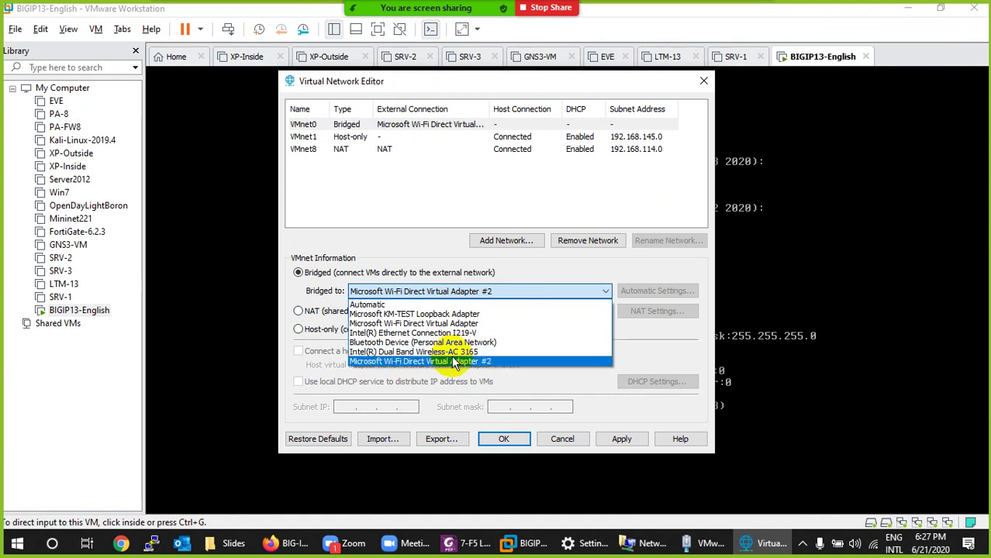
pyautogui.click(564, 440)
pyautogui.click(563, 441)
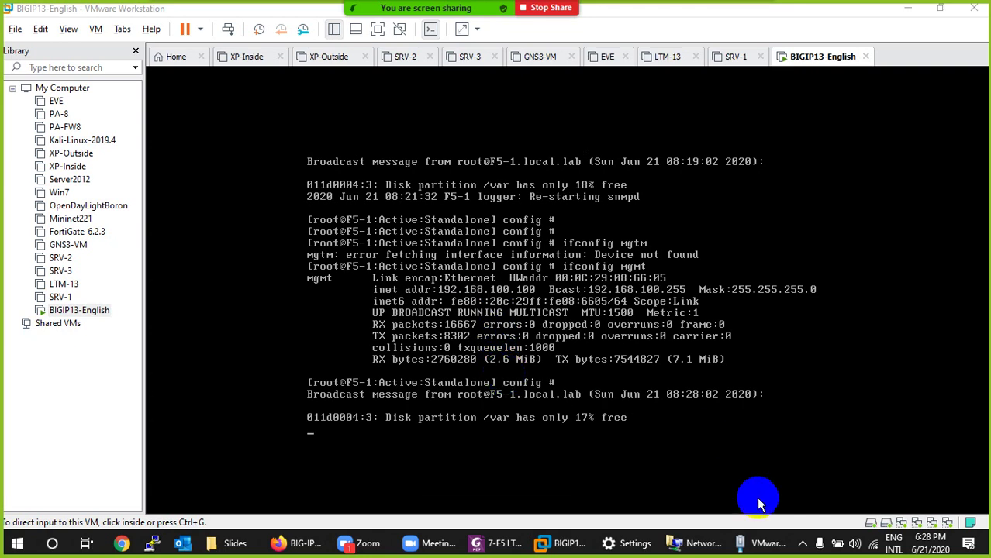
# Switch to the 7-F5 LTM Lab Setup PDF and select the VMnet8 text in the paragraph on default virtual networks.
pyautogui.click(501, 544)
pyautogui.scroll(-1, 163, 233)
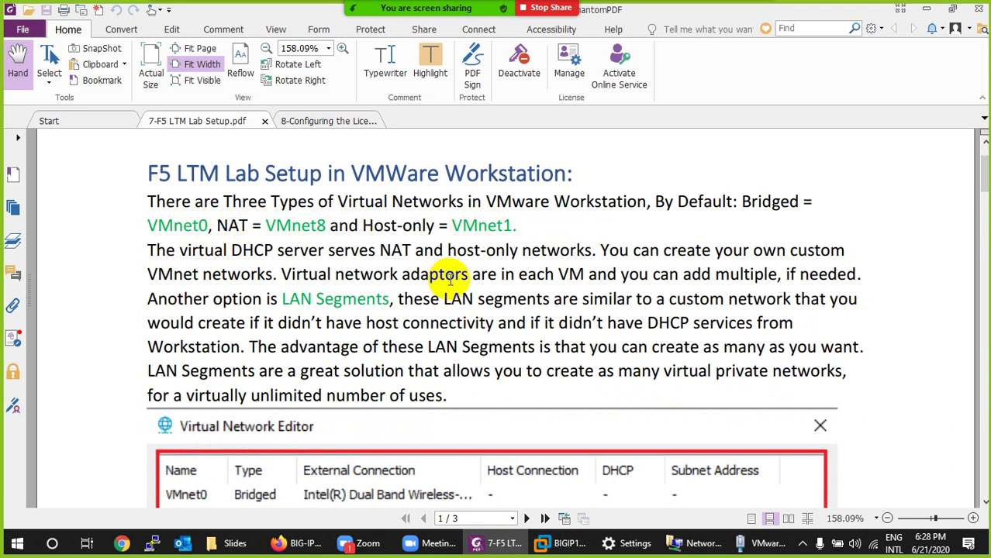
pyautogui.moveTo(265, 225); pyautogui.dragTo(323, 224)
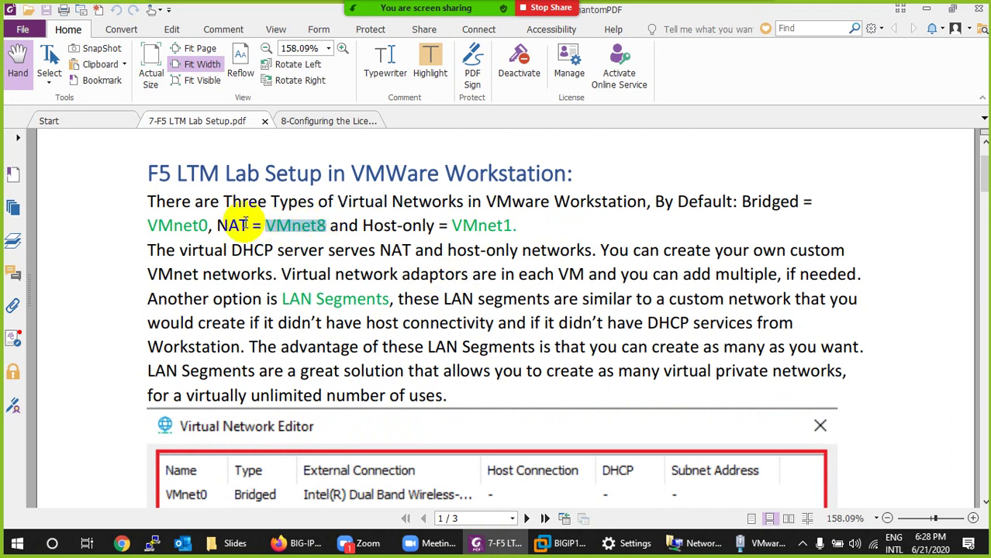
# In the BIGIP13-English virtual machine settings, set Network Adapter 3 to the custom network VMnet0 and list the available VMnets.
pyautogui.click(569, 543)
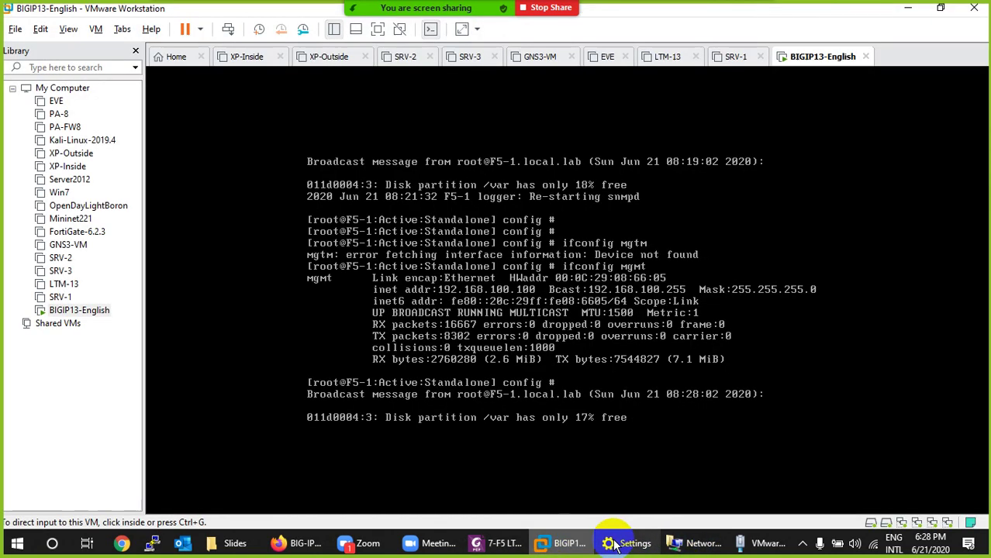
pyautogui.rightClick(826, 56)
pyautogui.click(854, 264)
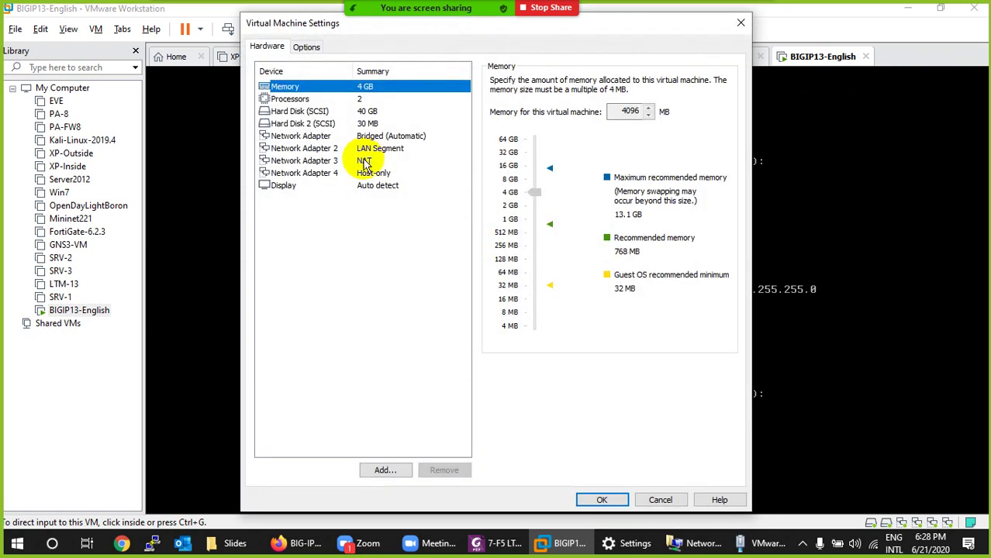
pyautogui.click(368, 163)
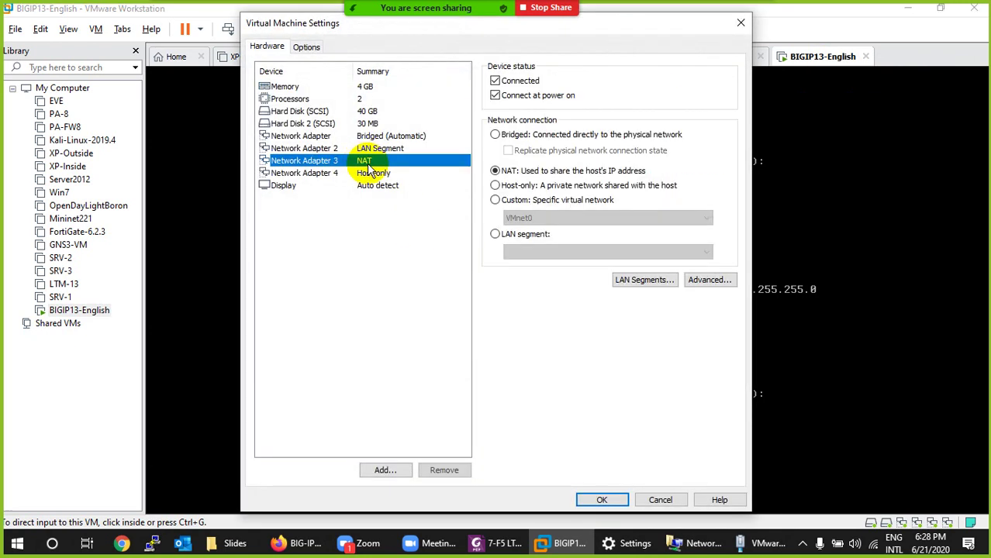
pyautogui.click(531, 201)
pyautogui.click(532, 218)
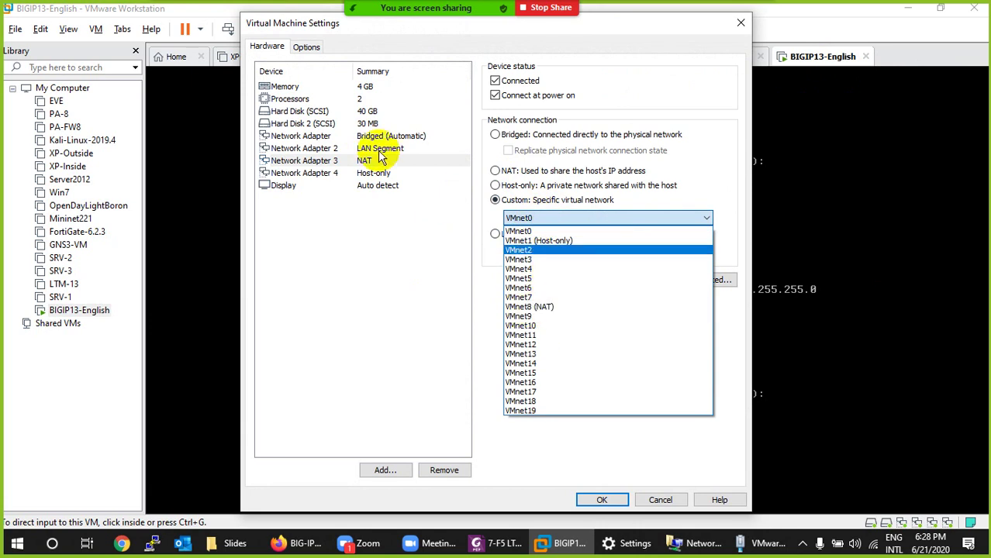
# Set Network Adapter 4 to a custom virtual network and compare the available VMnets with the host's Network Connections.
pyautogui.click(373, 172)
pyautogui.click(373, 174)
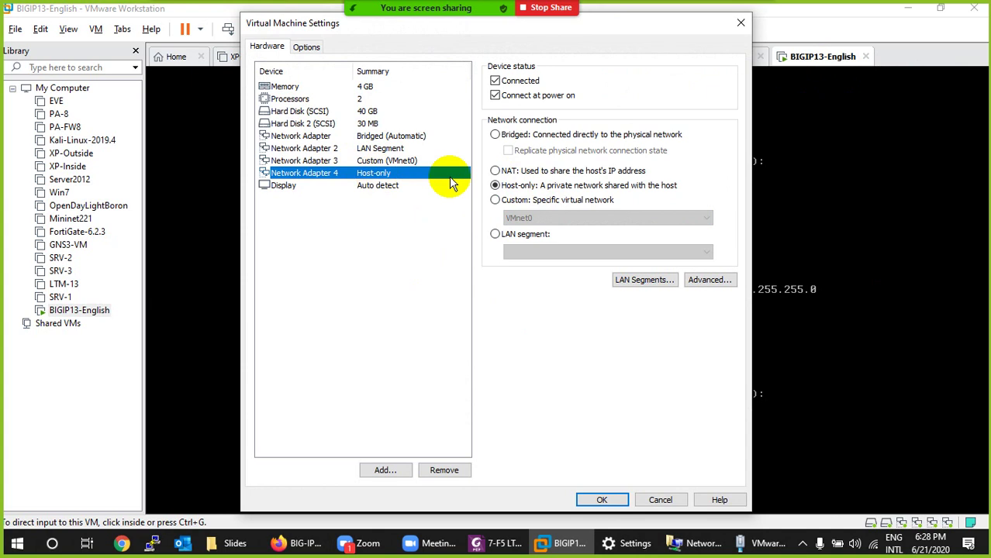
pyautogui.click(533, 199)
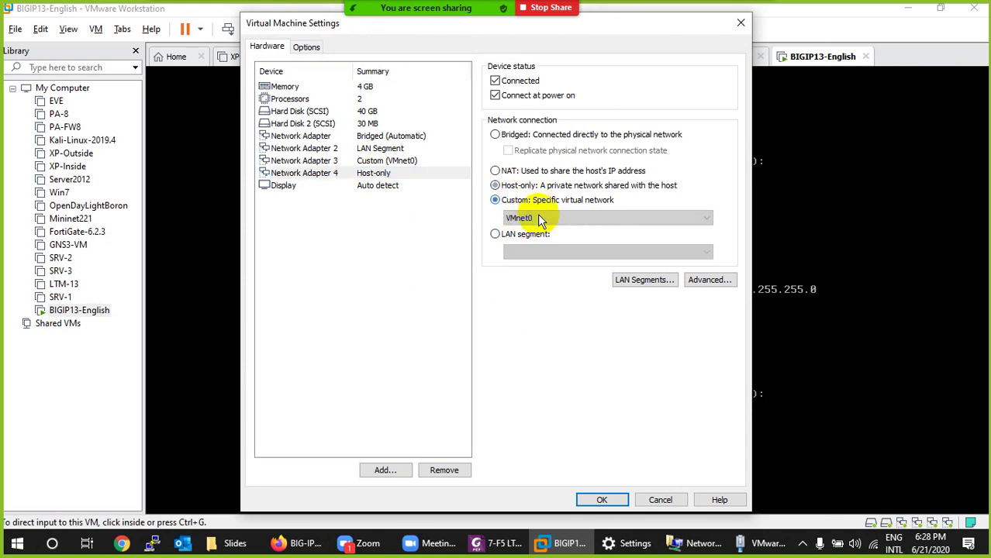
pyautogui.click(539, 218)
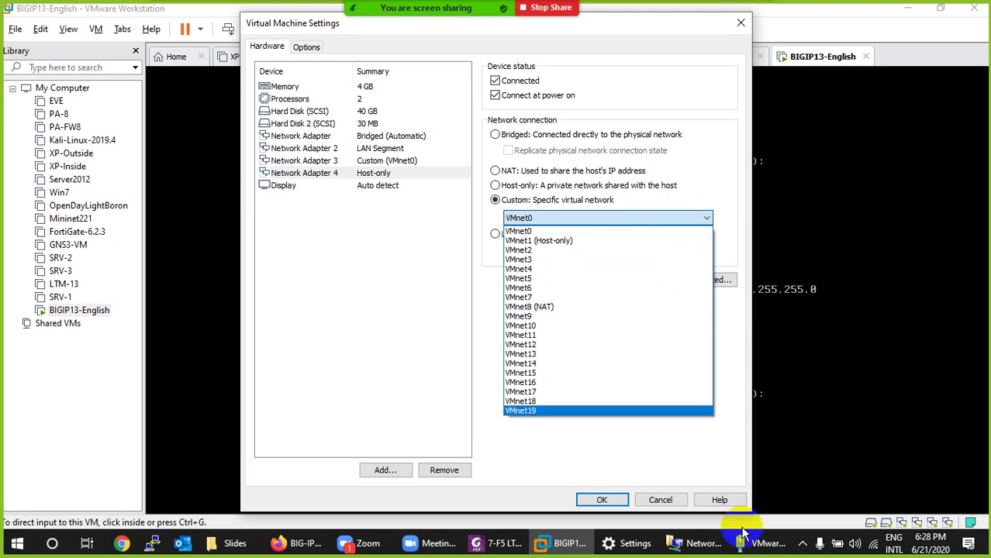
pyautogui.click(698, 543)
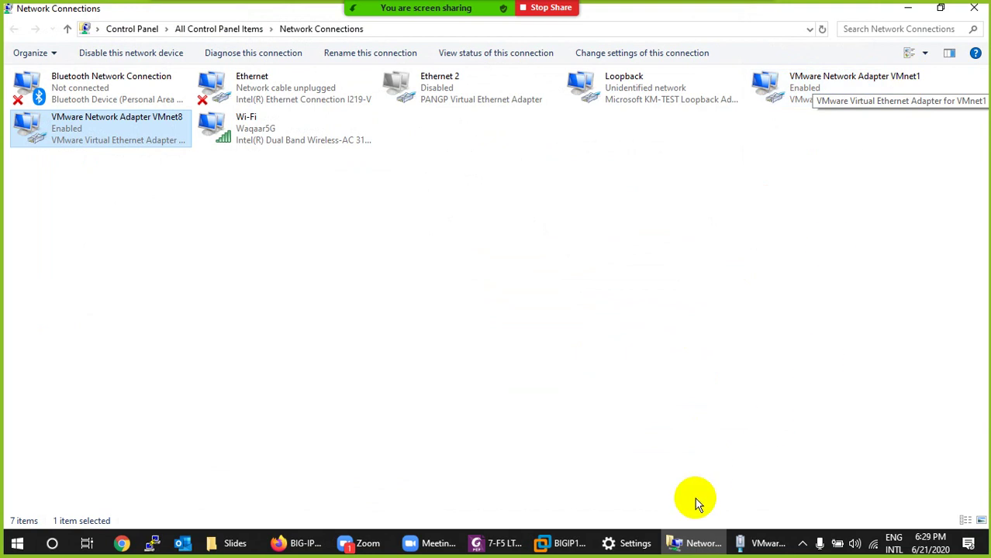
# Check the host's VMnet1 connection details and review Network Adapter and Network Adapter 2 in the BIGIP13-English virtual machine settings.
pyautogui.click(755, 545)
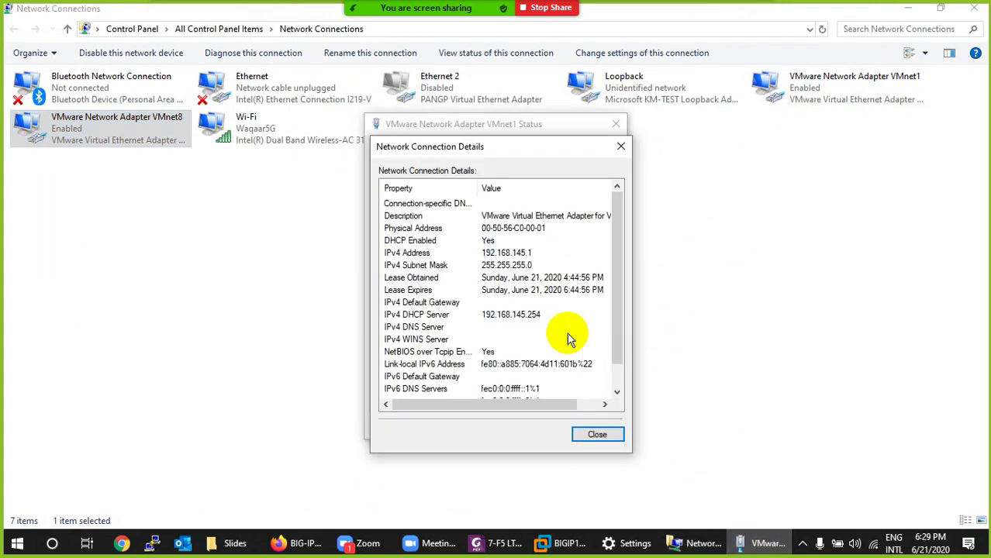
pyautogui.click(570, 546)
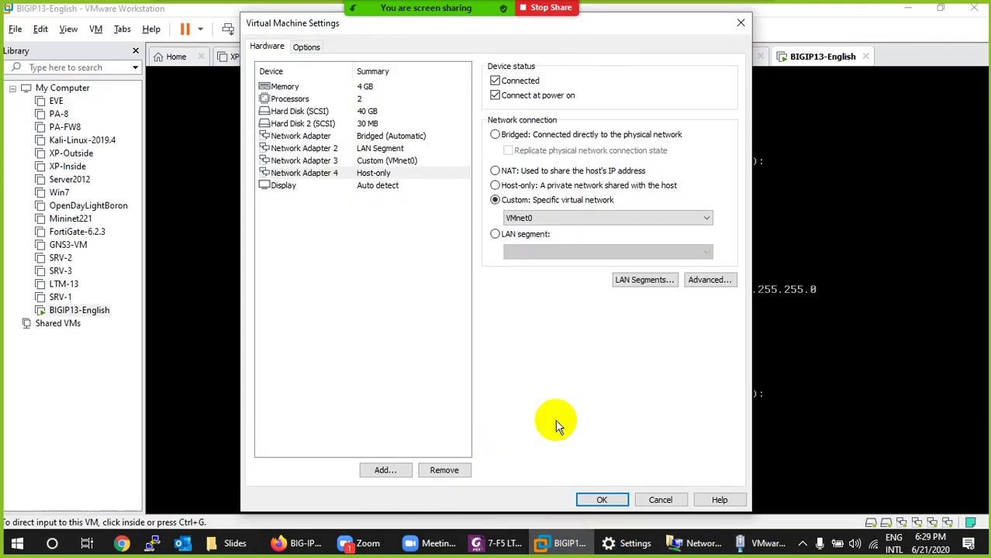
pyautogui.click(386, 139)
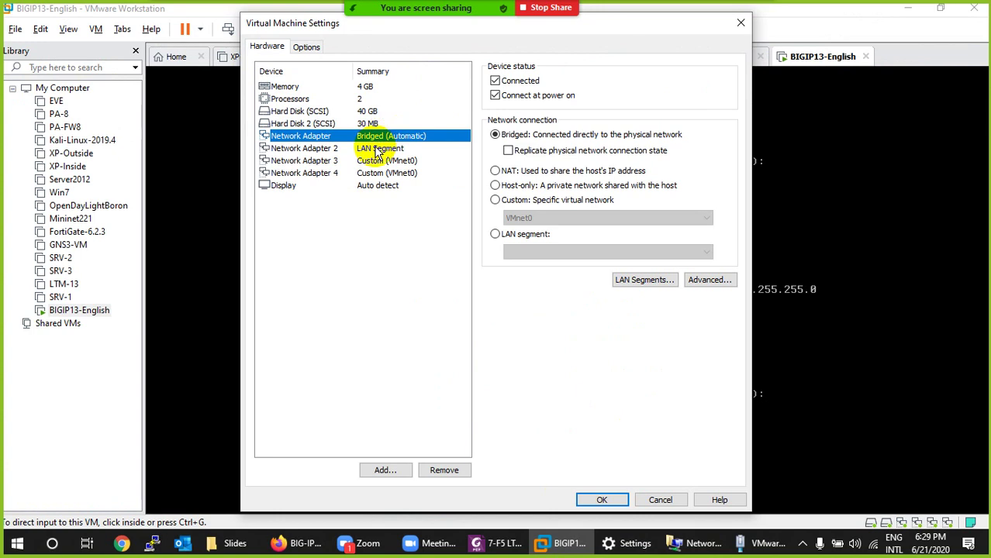
pyautogui.click(375, 151)
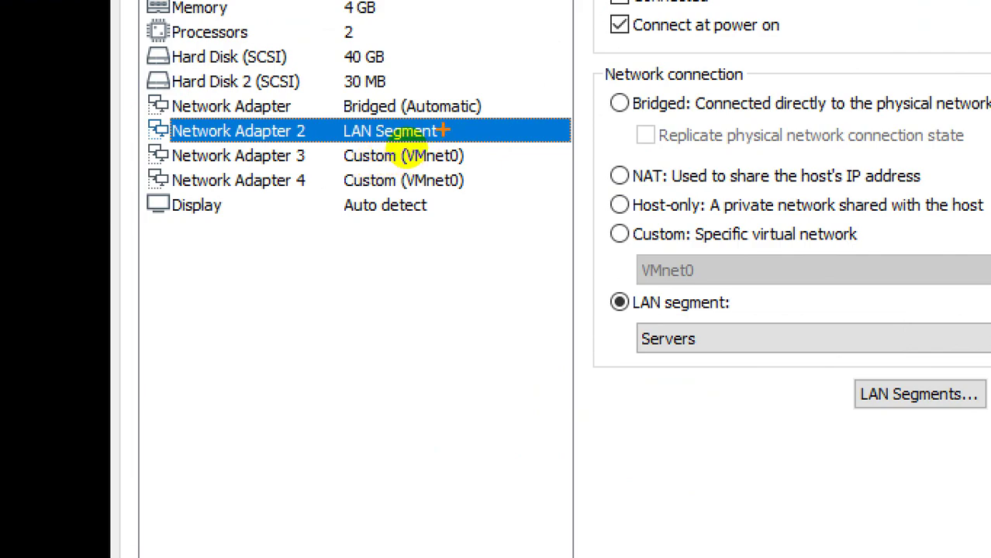
# Underline the connection types of Network Adapters 2, 3 and 4 on the magnified view and cancel the virtual machine settings without saving.
pyautogui.moveTo(440, 134); pyautogui.dragTo(569, 138)
pyautogui.moveTo(433, 159); pyautogui.dragTo(524, 161)
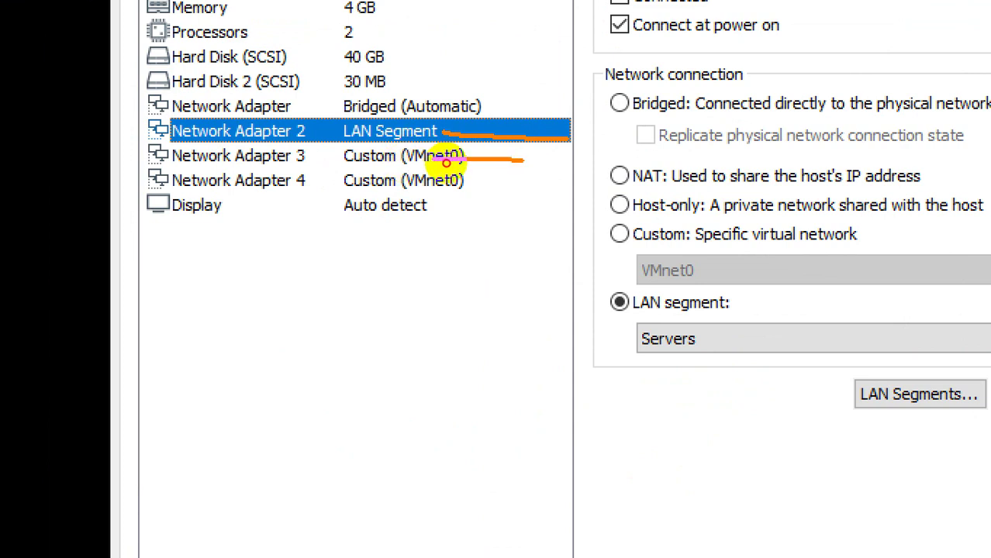
pyautogui.moveTo(445, 183); pyautogui.dragTo(491, 188)
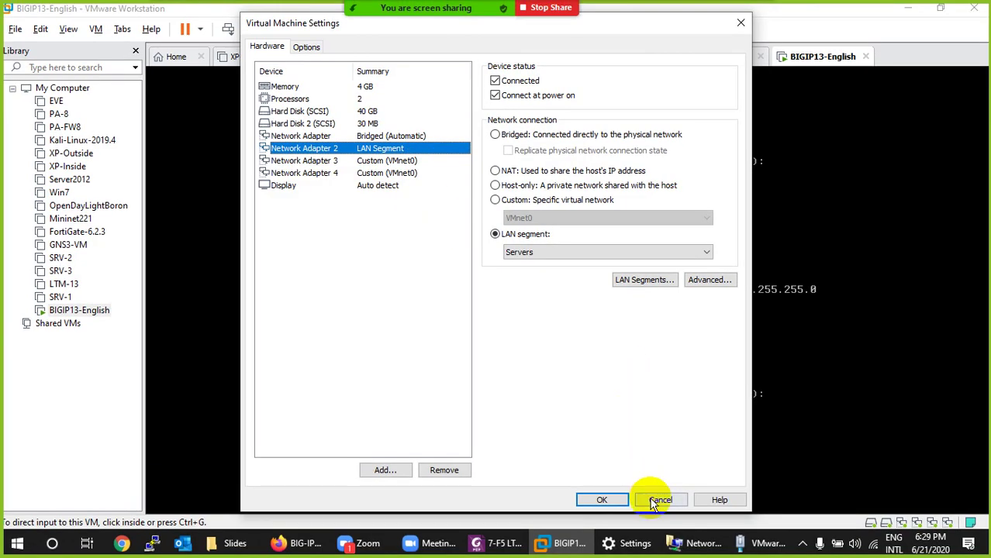
pyautogui.click(649, 500)
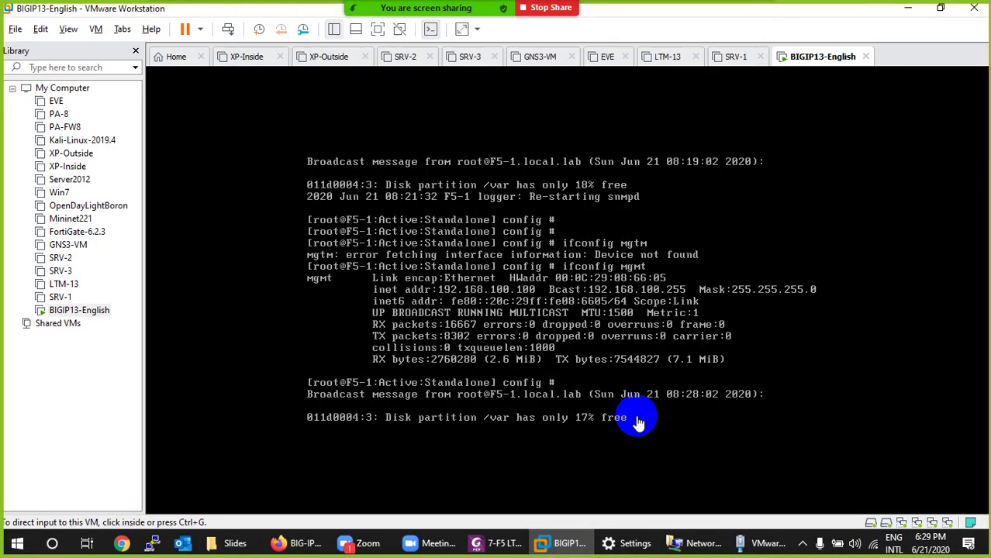
# Reopen the BIGIP13-English virtual machine settings, review Network Adapter 2's LAN segment assignment, and close them without saving.
pyautogui.rightClick(815, 60)
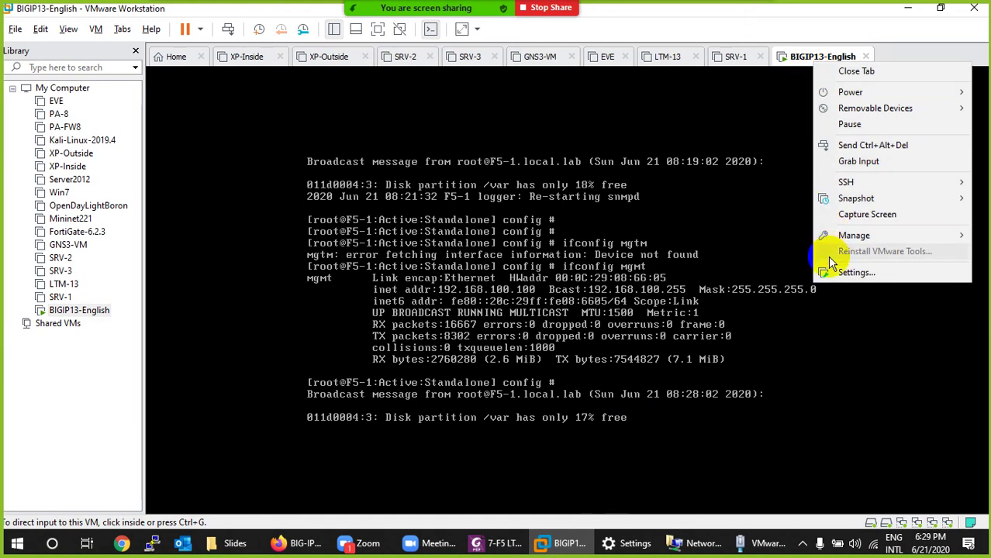
pyautogui.click(846, 273)
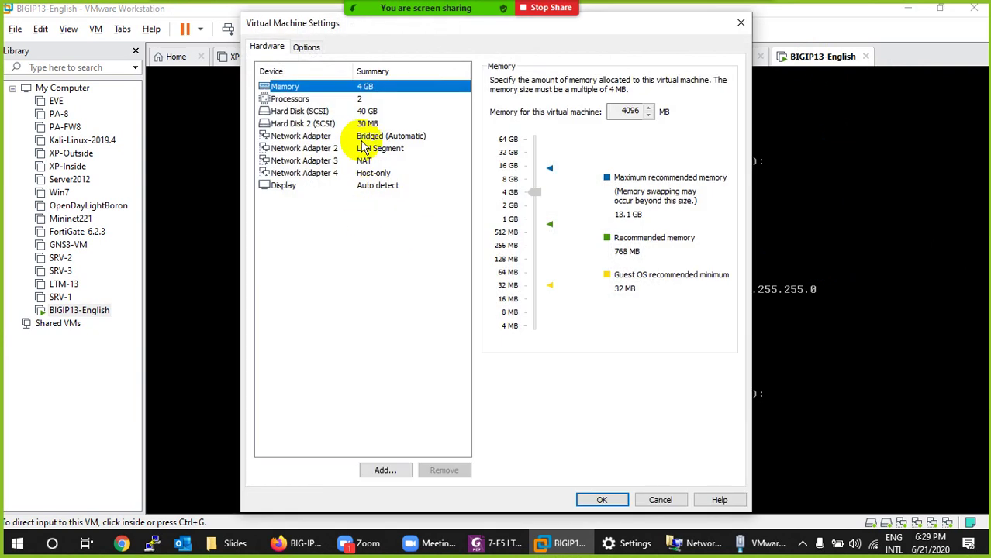
pyautogui.click(377, 150)
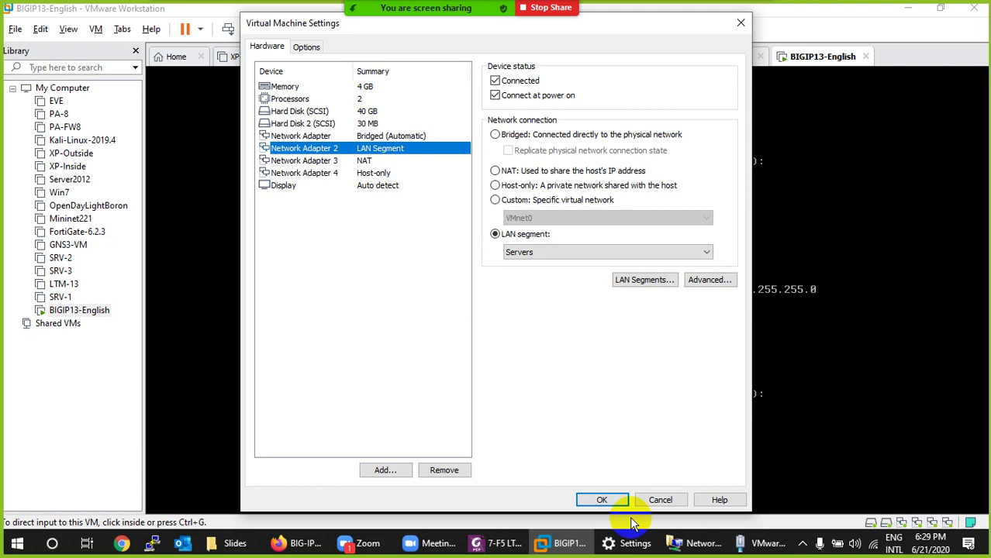
pyautogui.click(661, 500)
# Open the Virtual Network Editor with administrator privileges, list the VMnets available to add, and cancel without adding any.
pyautogui.click(41, 29)
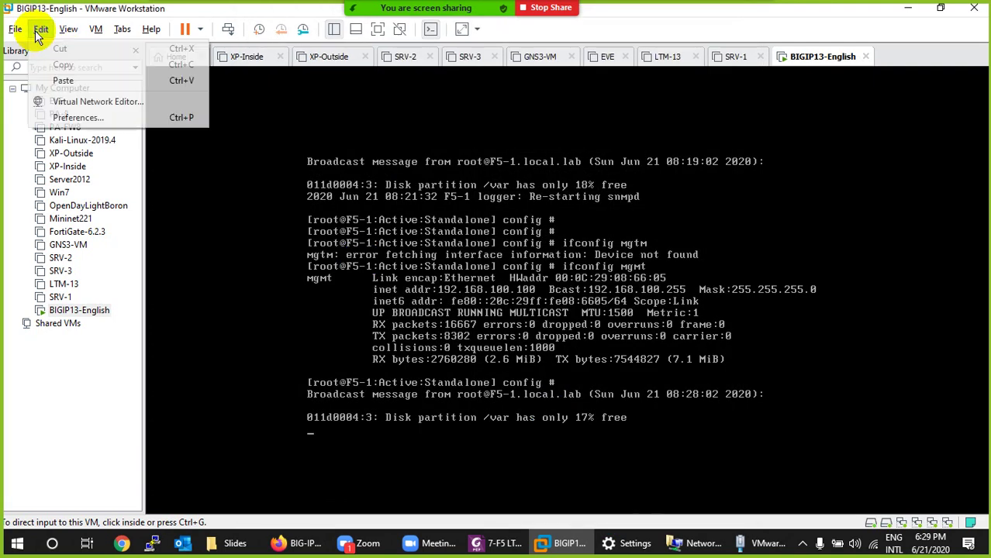
pyautogui.click(63, 104)
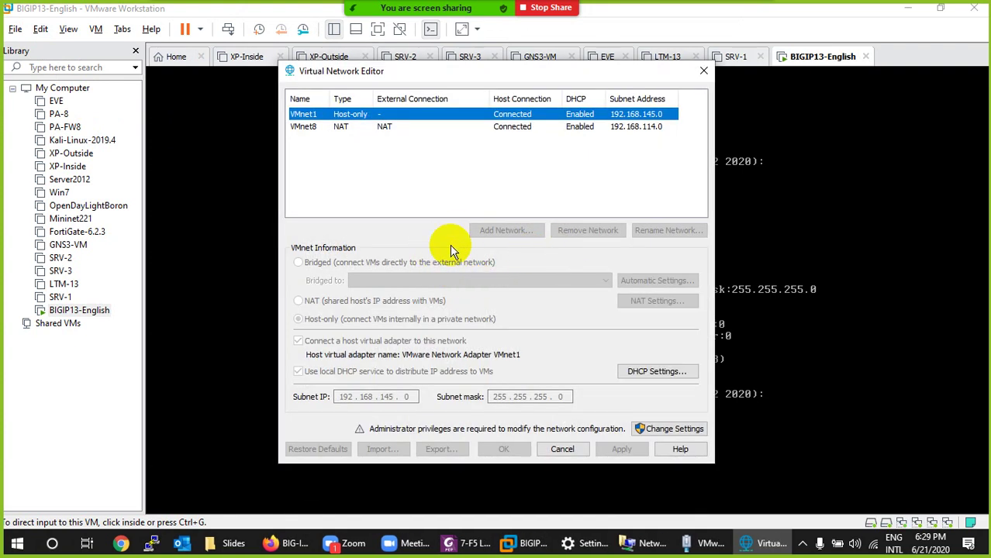
pyautogui.click(651, 430)
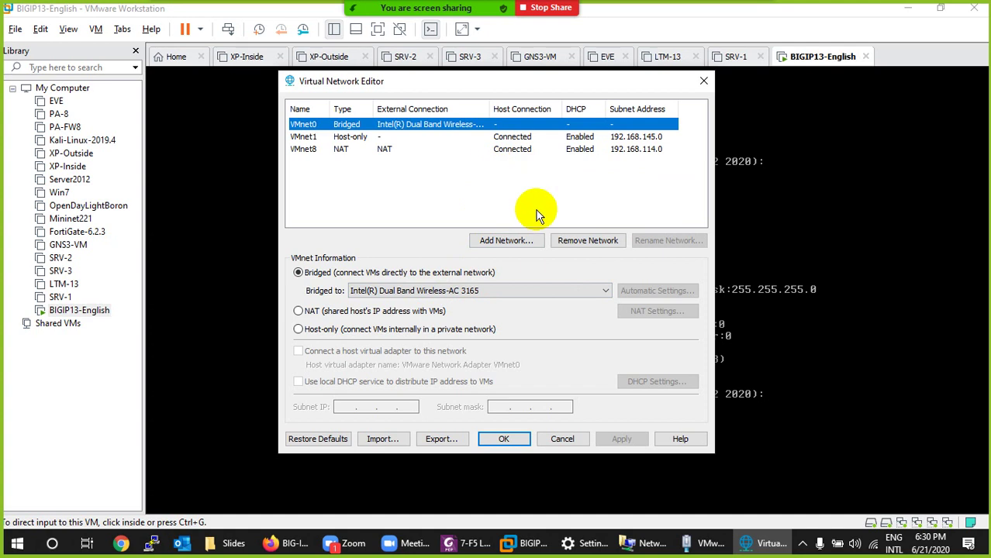
pyautogui.click(497, 241)
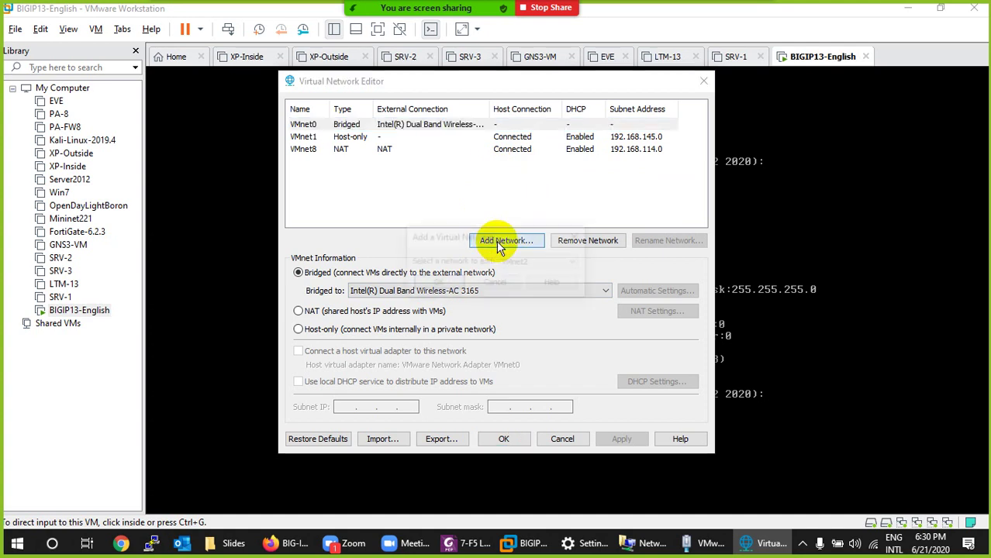
pyautogui.click(536, 262)
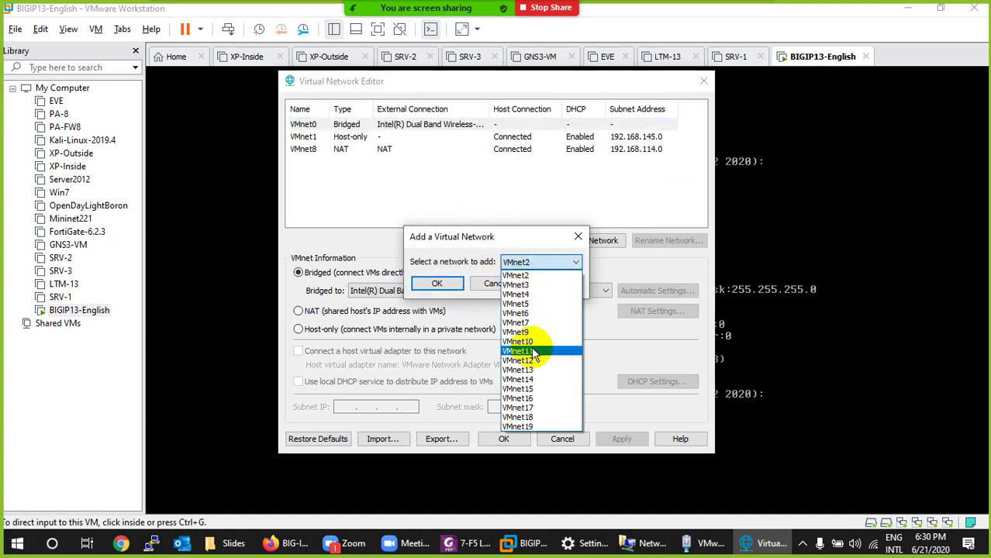
pyautogui.click(494, 292)
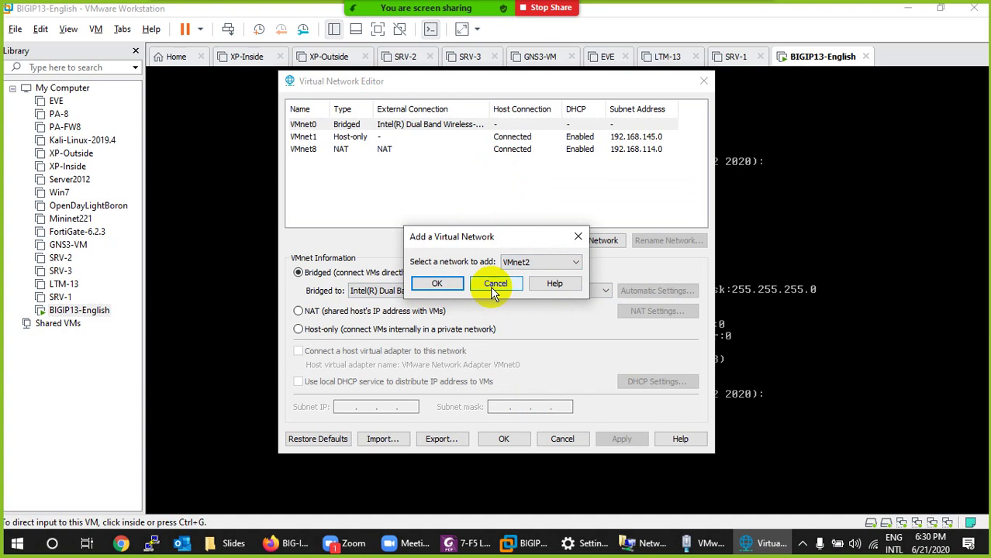
pyautogui.click(495, 287)
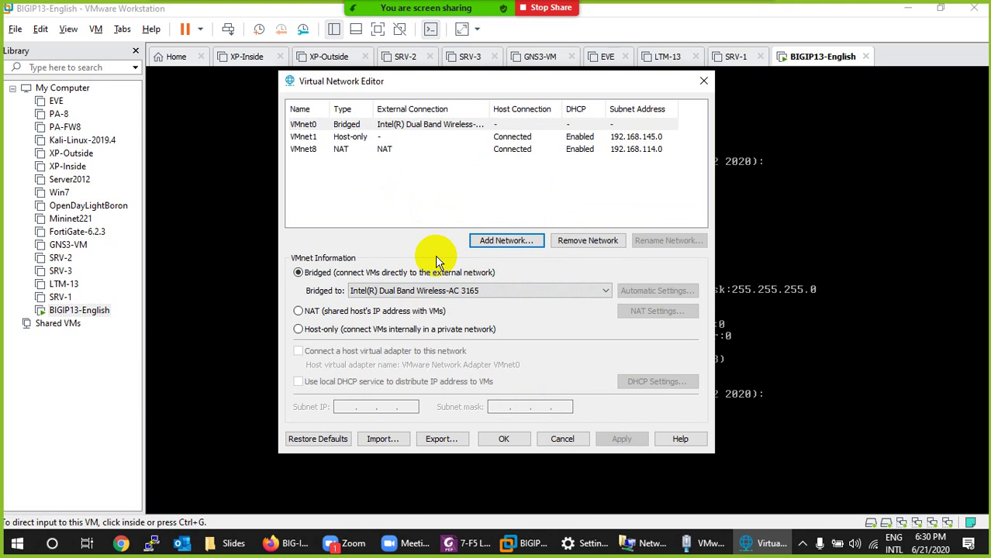
pyautogui.click(561, 439)
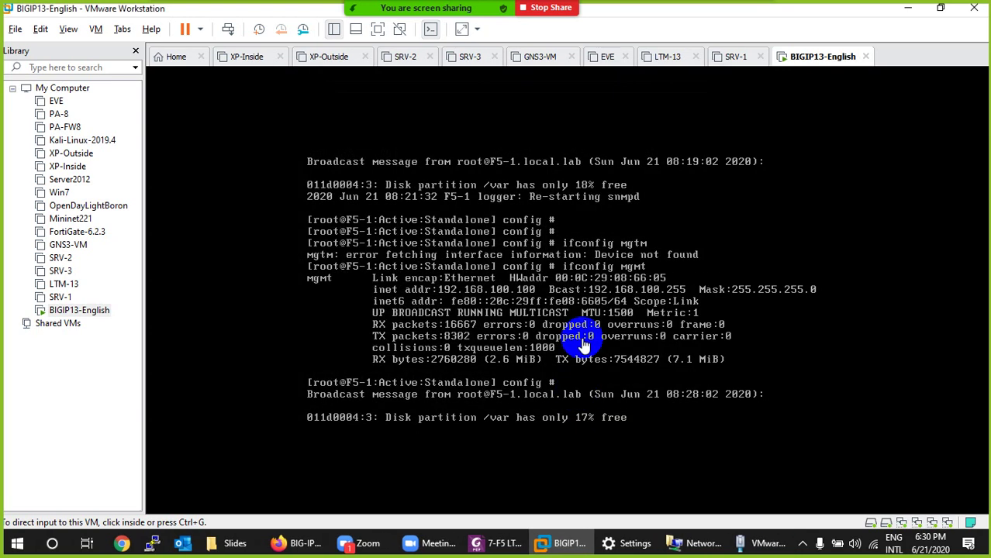
# Open the BIGIP13-English virtual machine settings and list the LAN segments available for Network Adapter 2.
pyautogui.rightClick(819, 62)
pyautogui.click(844, 263)
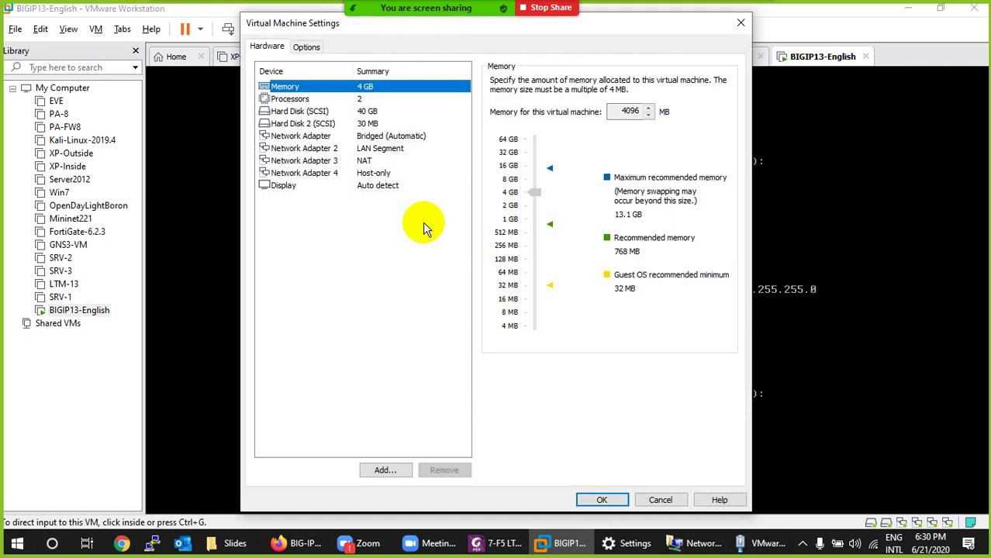
pyautogui.click(377, 148)
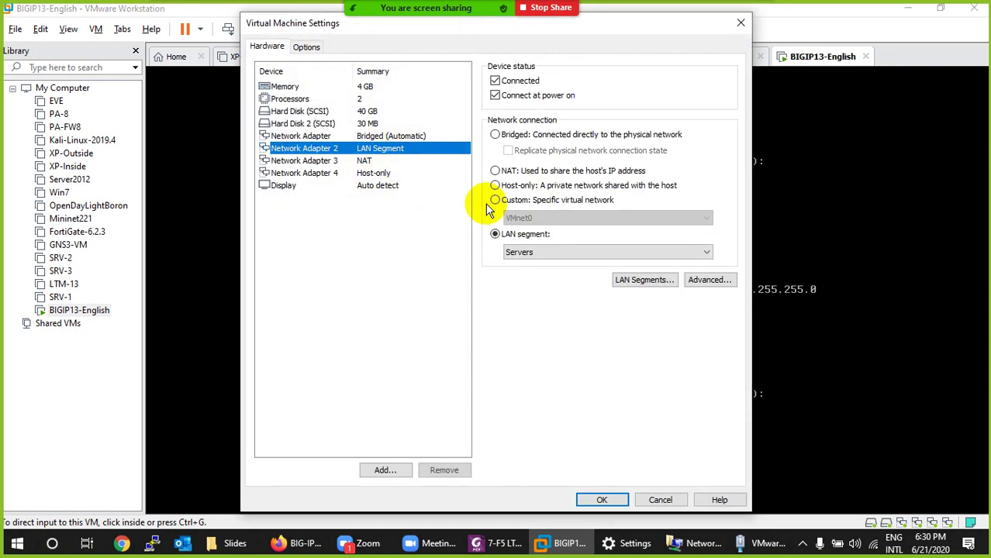
pyautogui.click(526, 253)
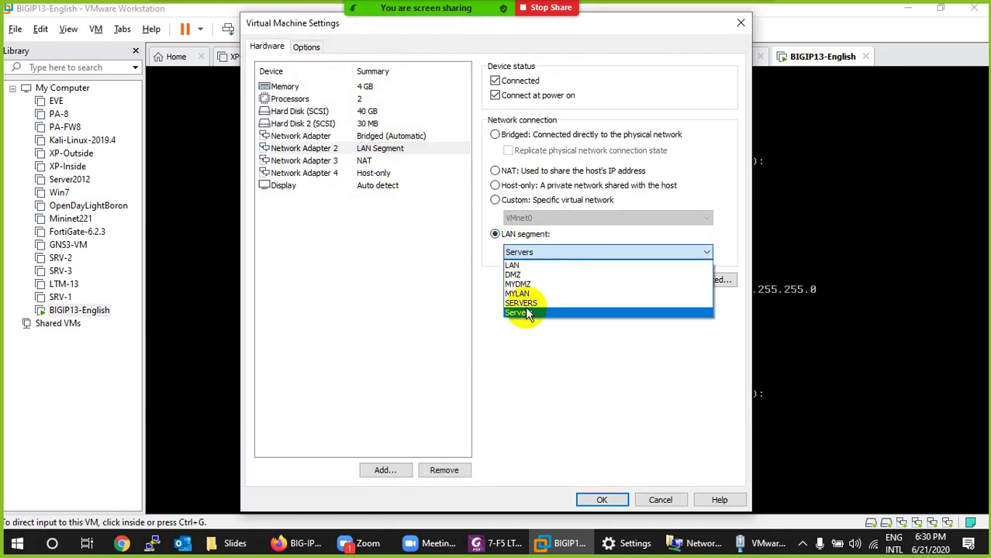
pyautogui.click(529, 360)
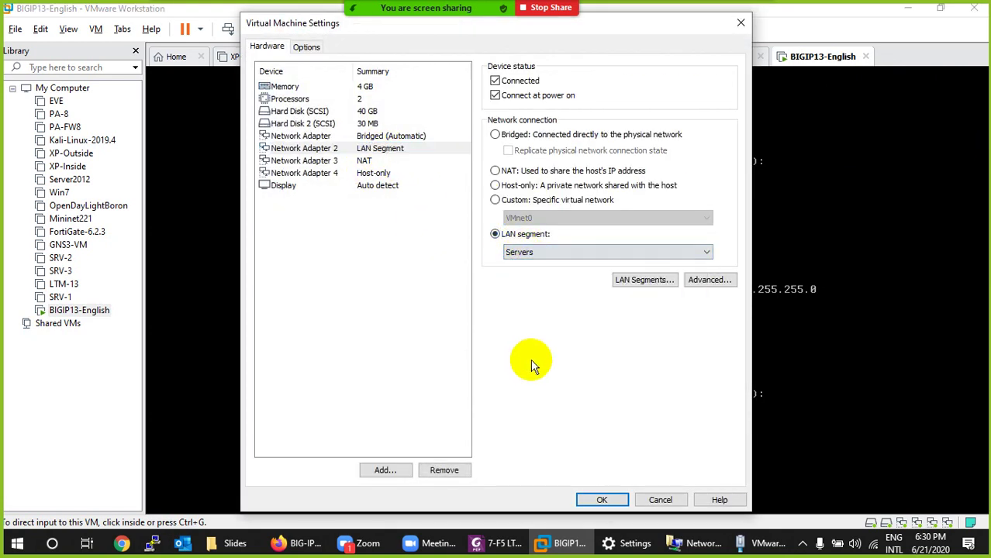
# View Network Adapter 2's advanced settings and the Global LAN Segments list, cancelling both without changes.
pyautogui.click(708, 281)
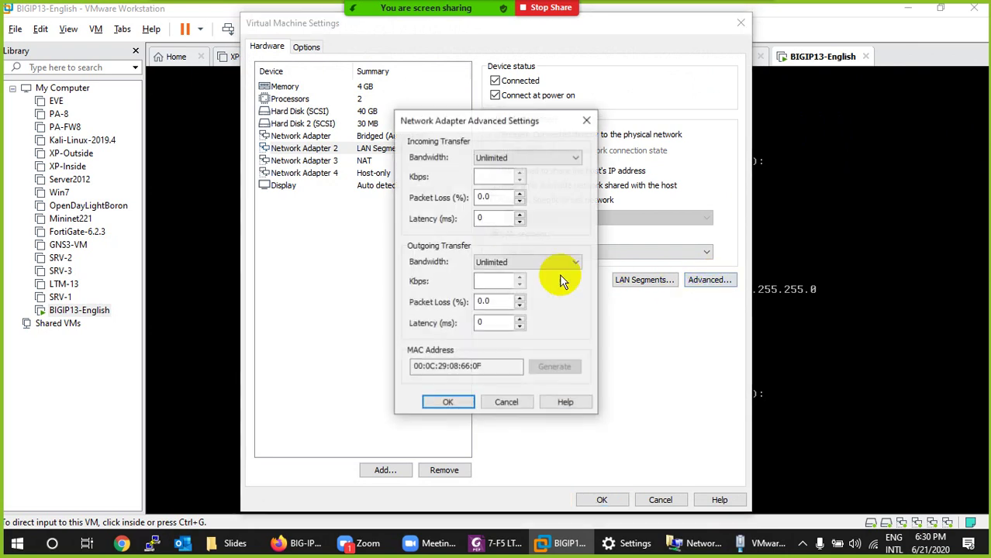
pyautogui.click(506, 403)
pyautogui.click(629, 285)
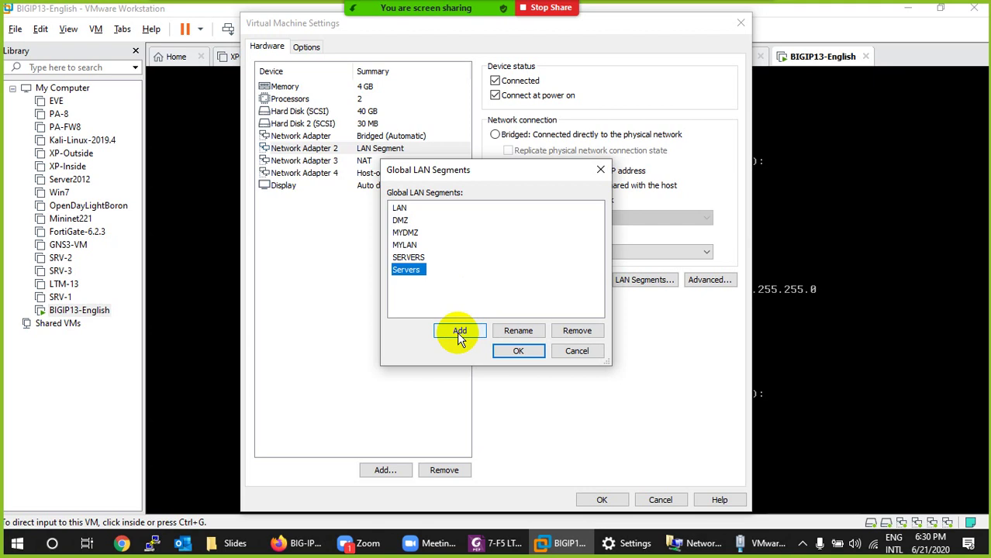
pyautogui.click(577, 351)
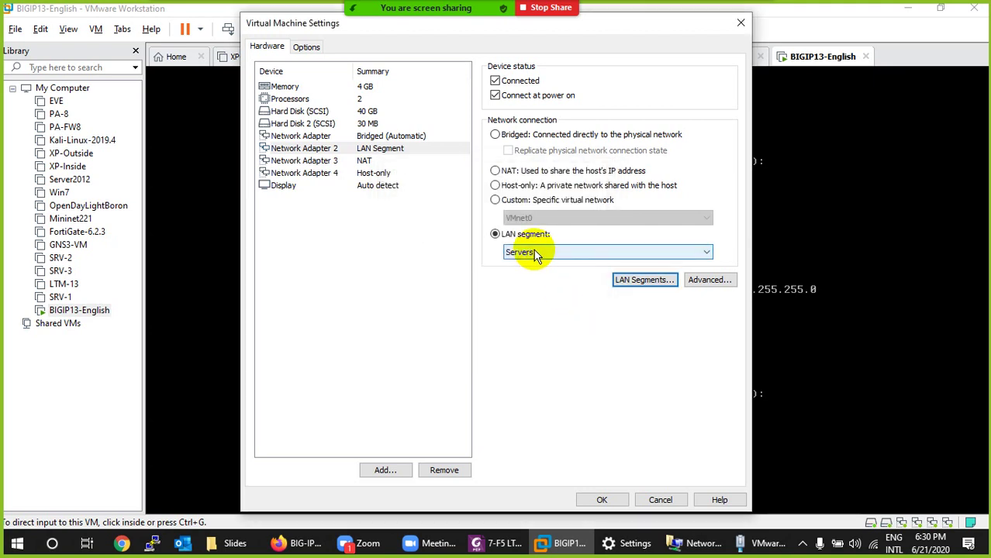
# Review the connection settings of Network Adapters 2, 3 and 4 and cancel the virtual machine settings.
pyautogui.click(379, 151)
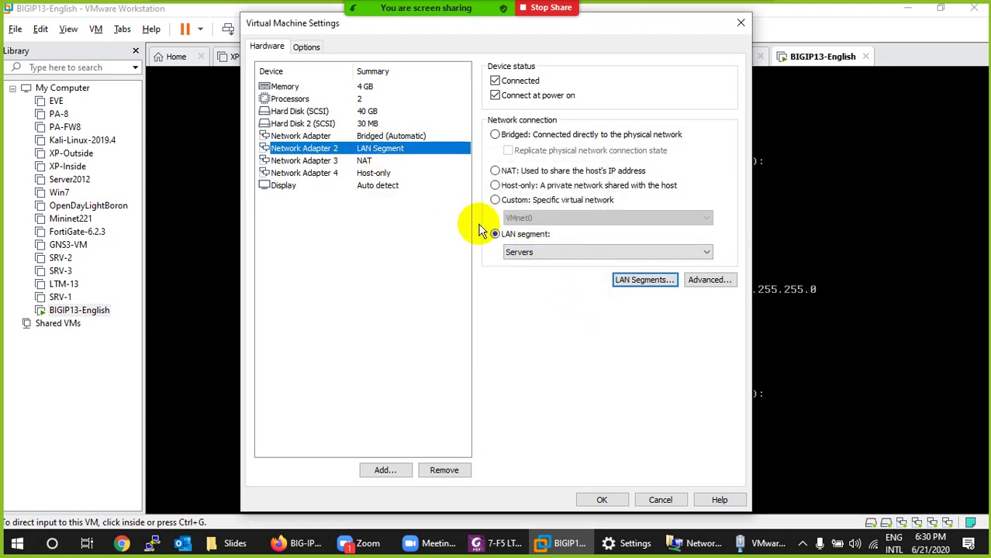
pyautogui.click(512, 252)
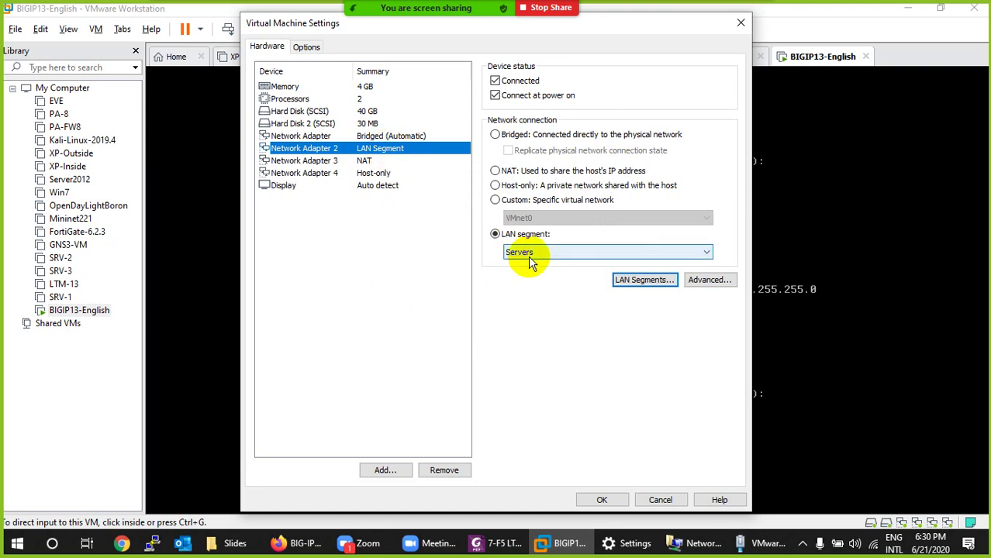
pyautogui.click(363, 161)
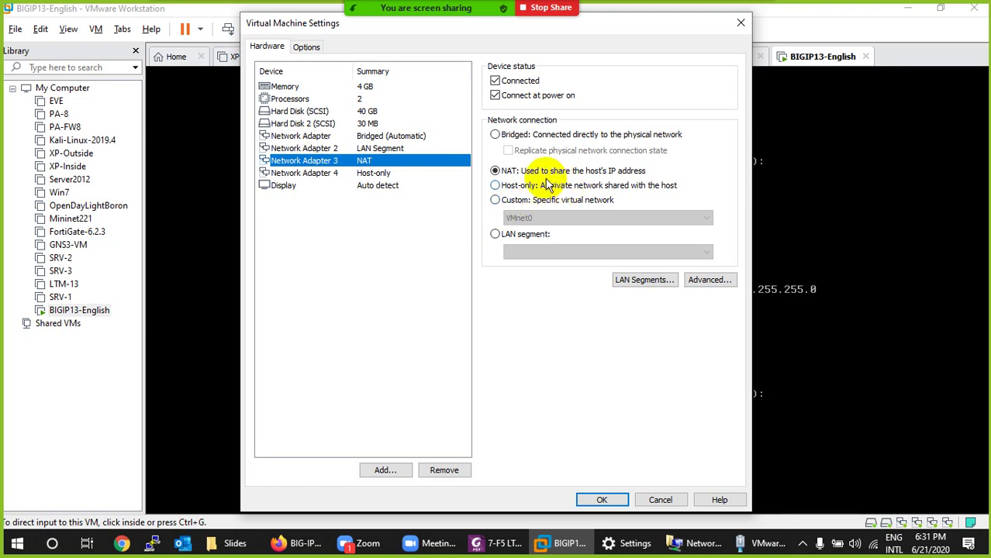
pyautogui.click(387, 175)
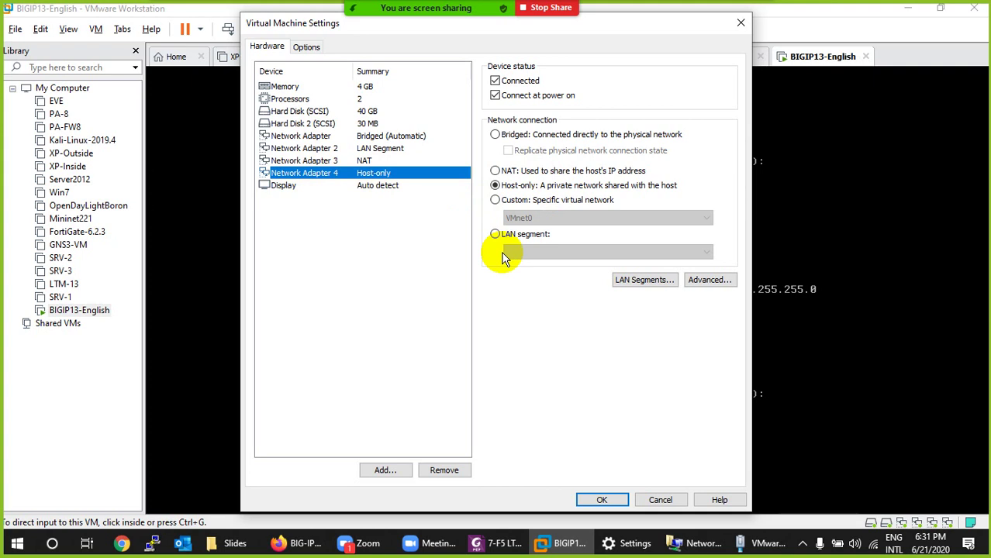
pyautogui.click(653, 502)
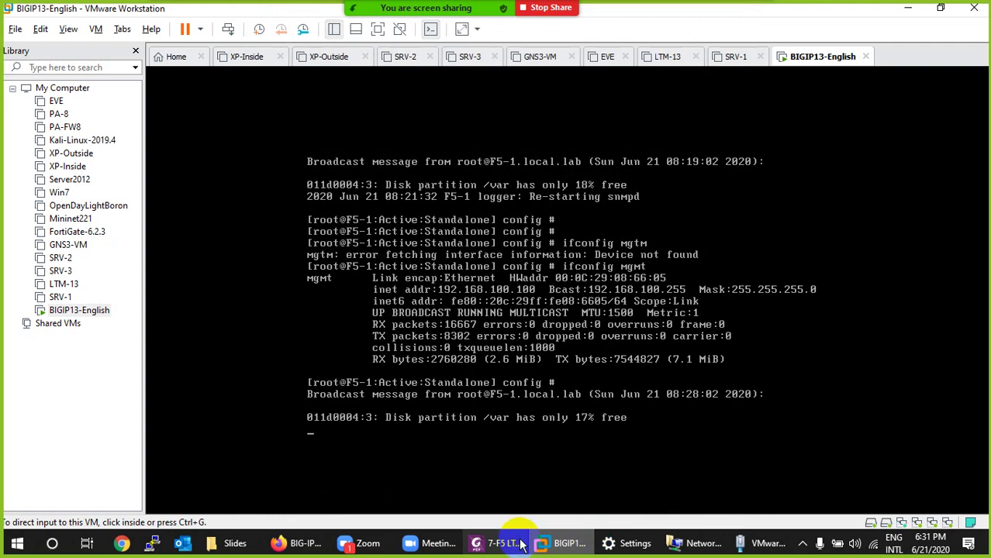
# Switch to the 7-F5 LTM Lab Setup PDF, go to the F5 interface table on page 2, and select 192.168.100 in the Management row.
pyautogui.click(499, 543)
pyautogui.scroll(-3, 420, 349)
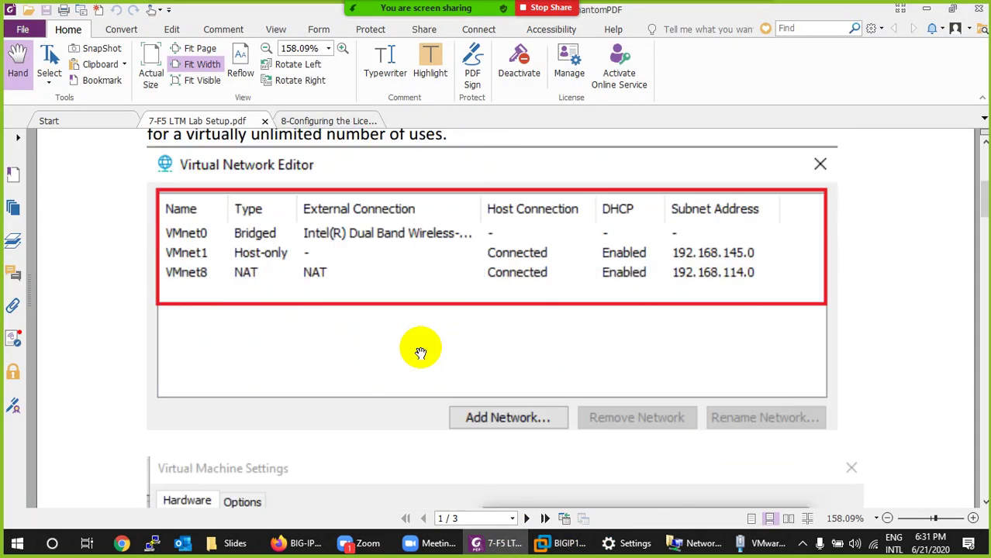
pyautogui.scroll(-4, 310, 323)
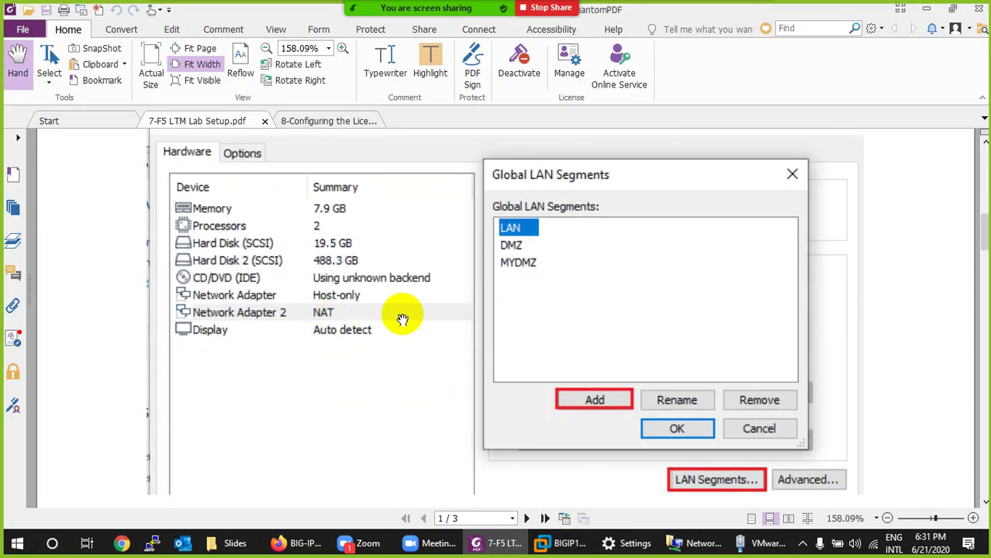
pyautogui.scroll(-8, 482, 342)
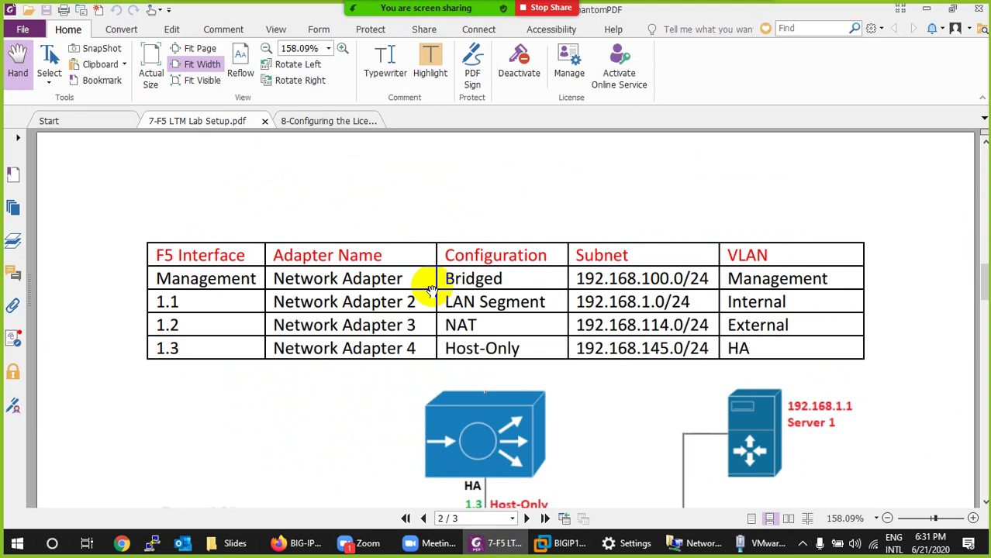
pyautogui.scroll(-1, 432, 283)
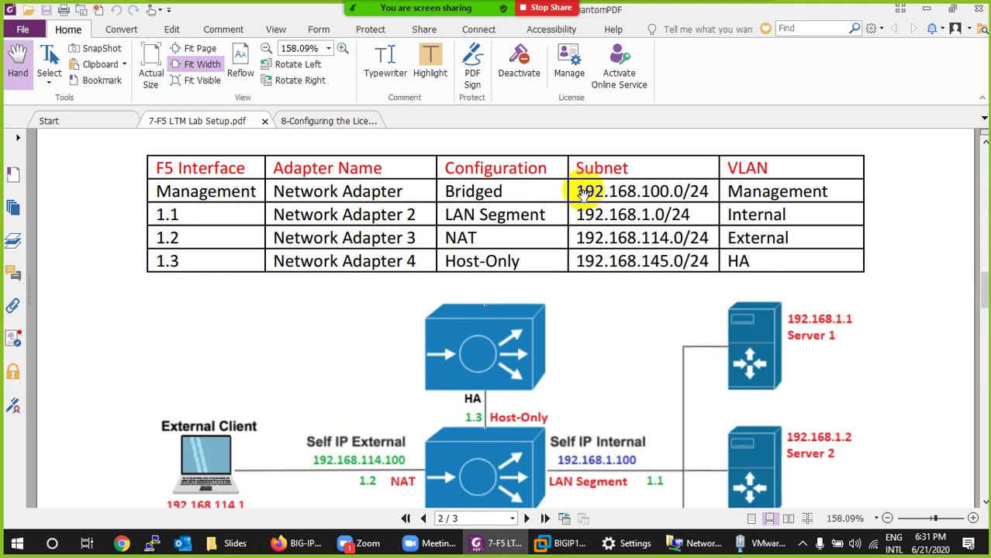
pyautogui.moveTo(577, 192); pyautogui.dragTo(668, 192)
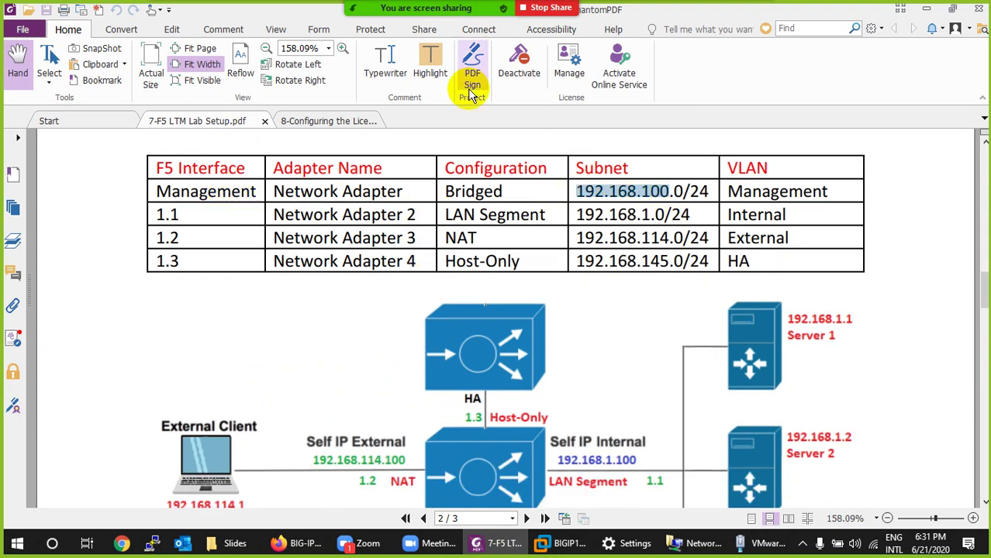
# Highlight the selected 192.168.100 in the Management row's Subnet cell and select Management in its VLAN cell.
pyautogui.click(431, 66)
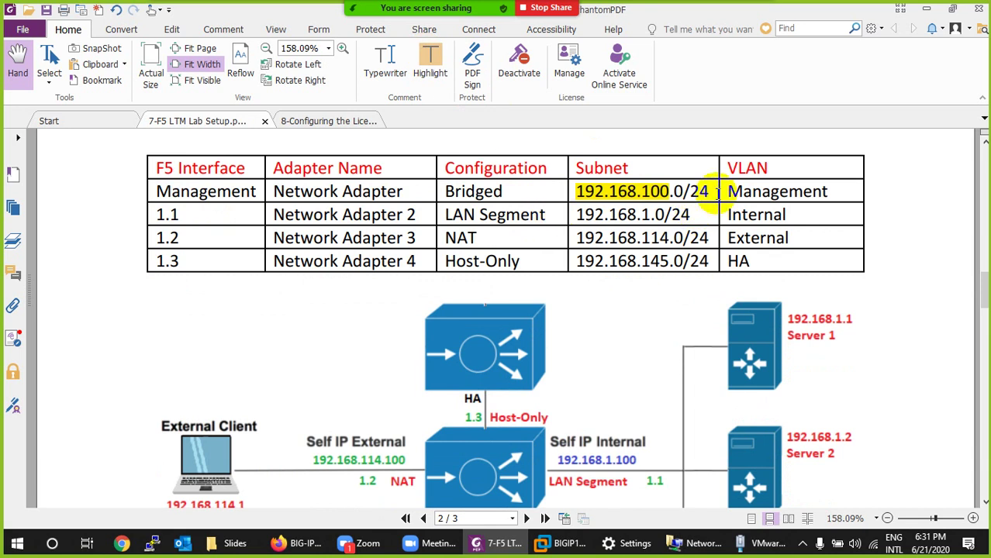
pyautogui.moveTo(731, 192); pyautogui.dragTo(827, 192)
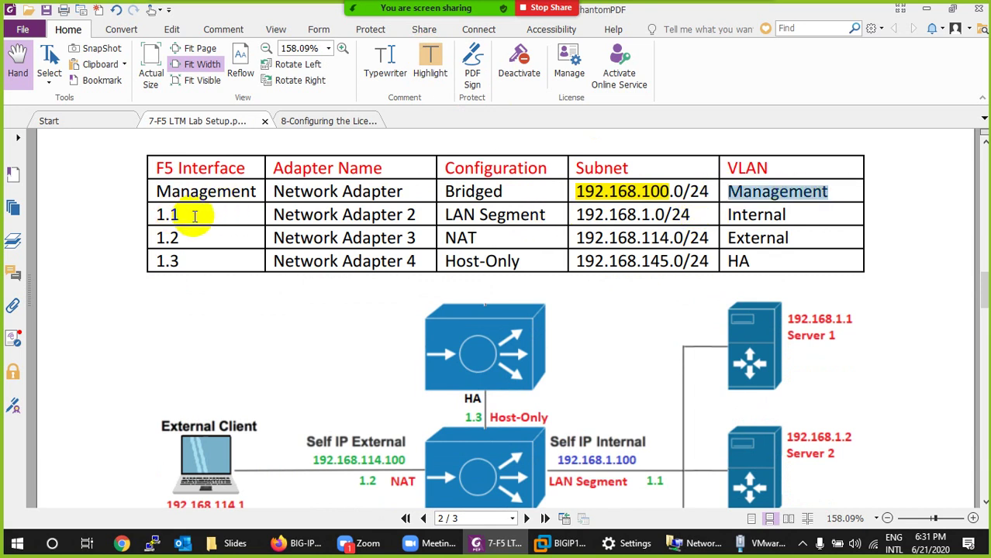
# Switch to the BIG-IP web interface in Firefox and open the Network Interface List.
pyautogui.click(295, 543)
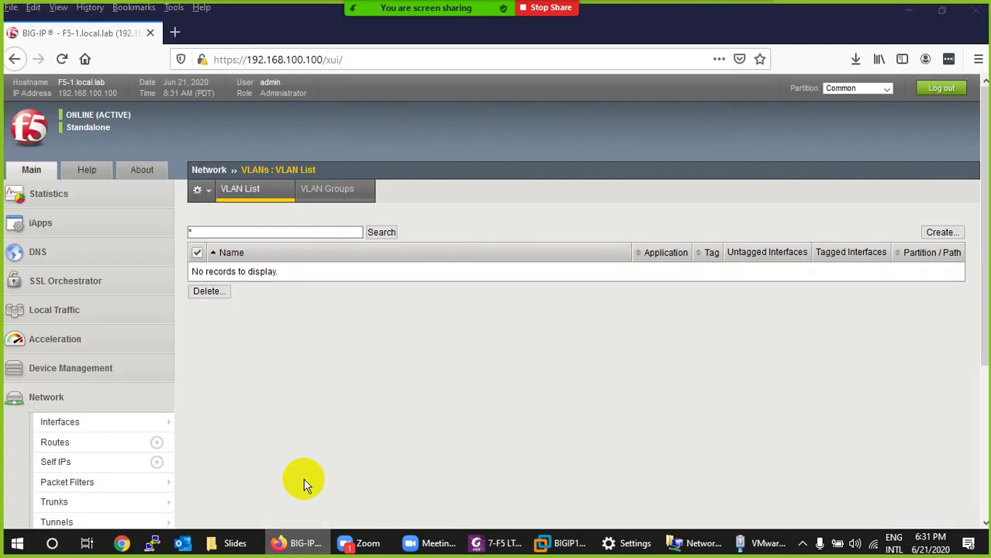
pyautogui.moveTo(82, 425)
pyautogui.click(210, 425)
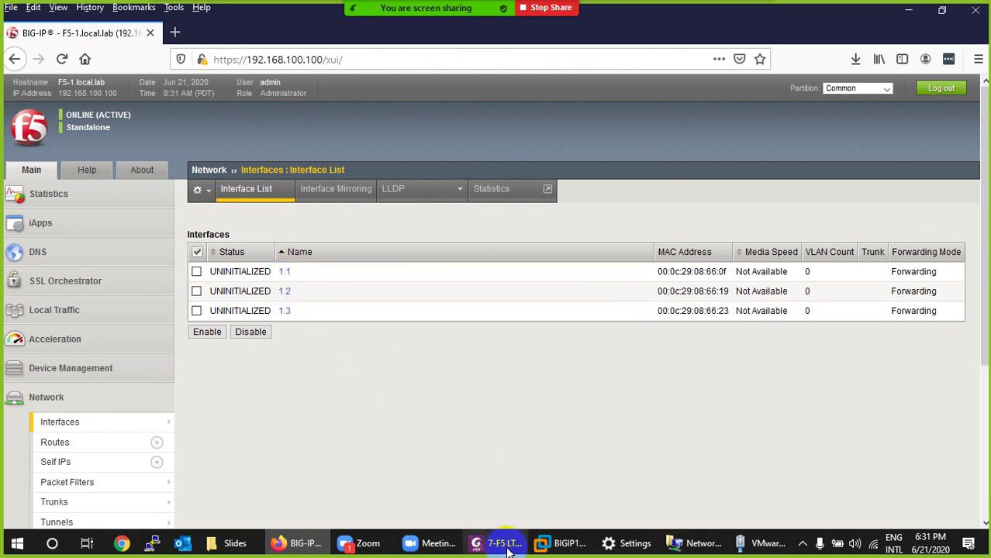
# Switch to VMware Workstation, maximize its window, and open the BIGIP13-English virtual machine settings.
pyautogui.click(563, 543)
pyautogui.moveTo(203, 27); pyautogui.dragTo(547, 121)
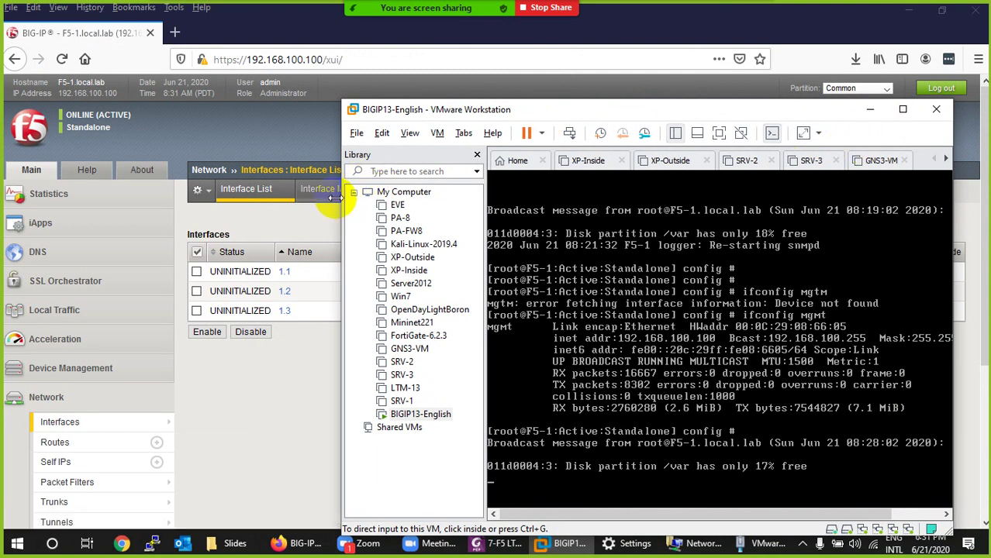
pyautogui.moveTo(343, 199); pyautogui.dragTo(170, 199)
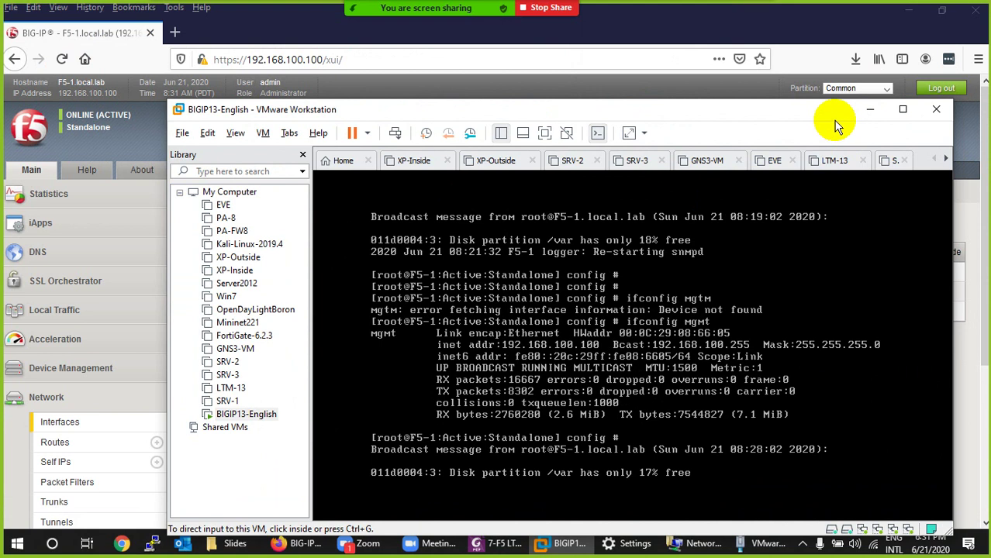
pyautogui.click(903, 109)
pyautogui.rightClick(818, 62)
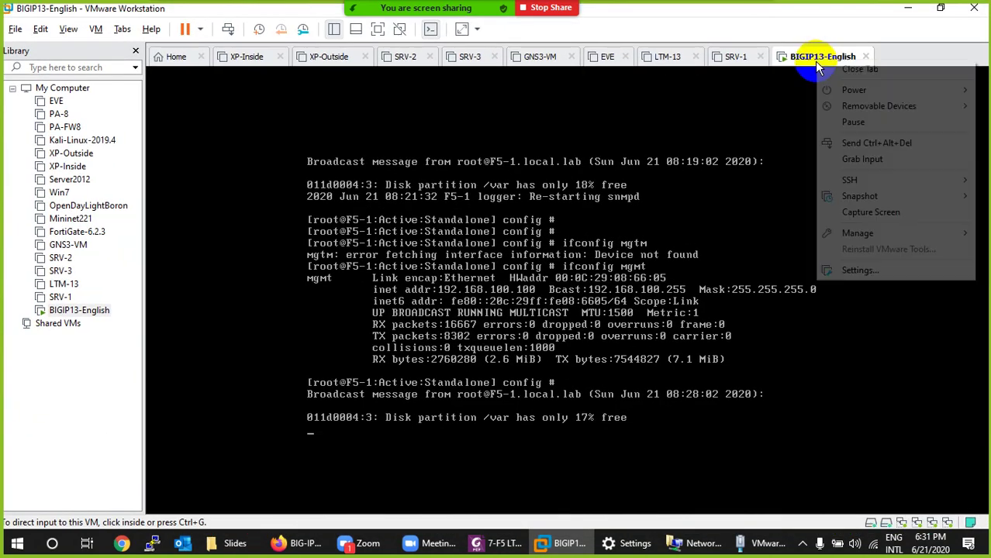
pyautogui.click(848, 273)
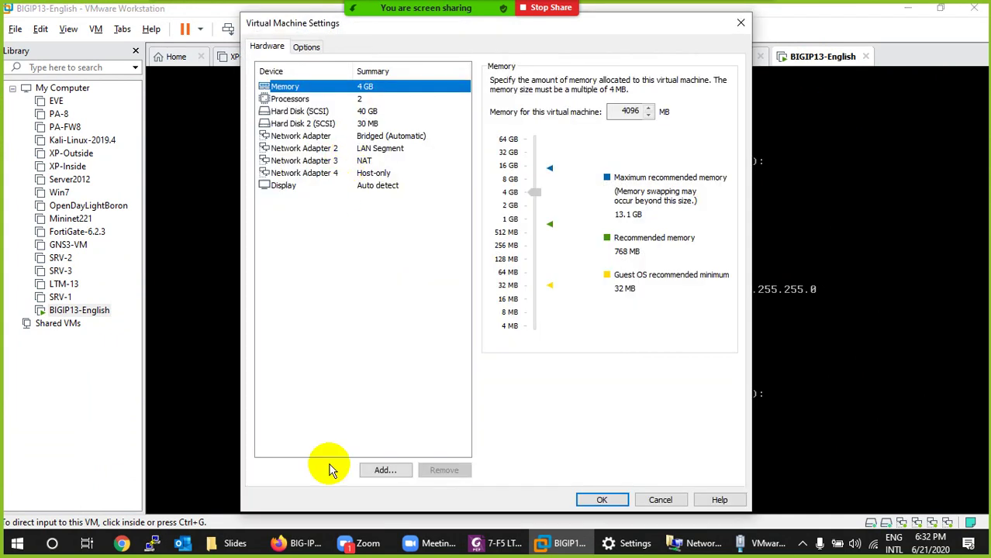
# Place the BIG-IP interface list beside the virtual machine settings and draw lines linking 1.1, 1.2 and 1.3 to Network Adapters 2, 3 and 4.
pyautogui.click(291, 544)
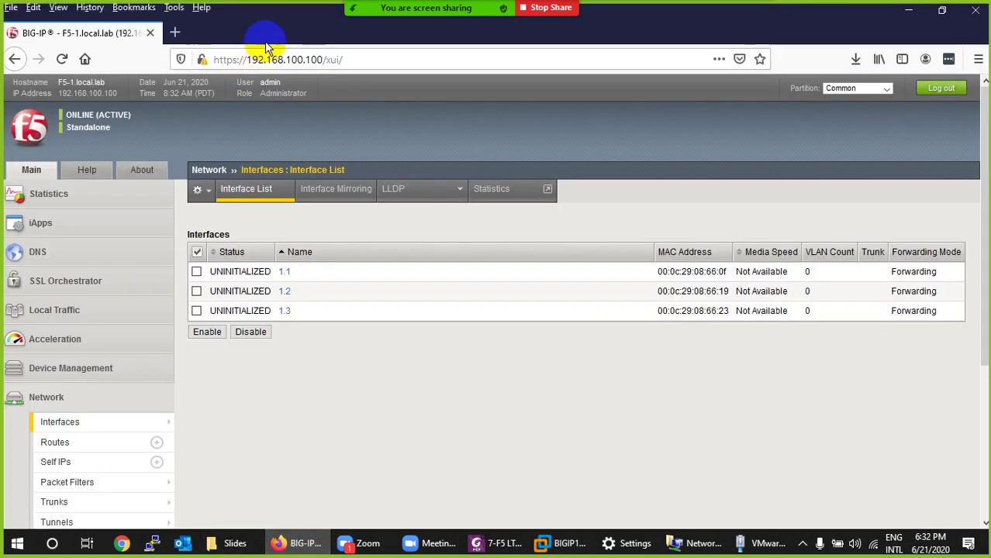
pyautogui.moveTo(262, 37); pyautogui.dragTo(823, 40)
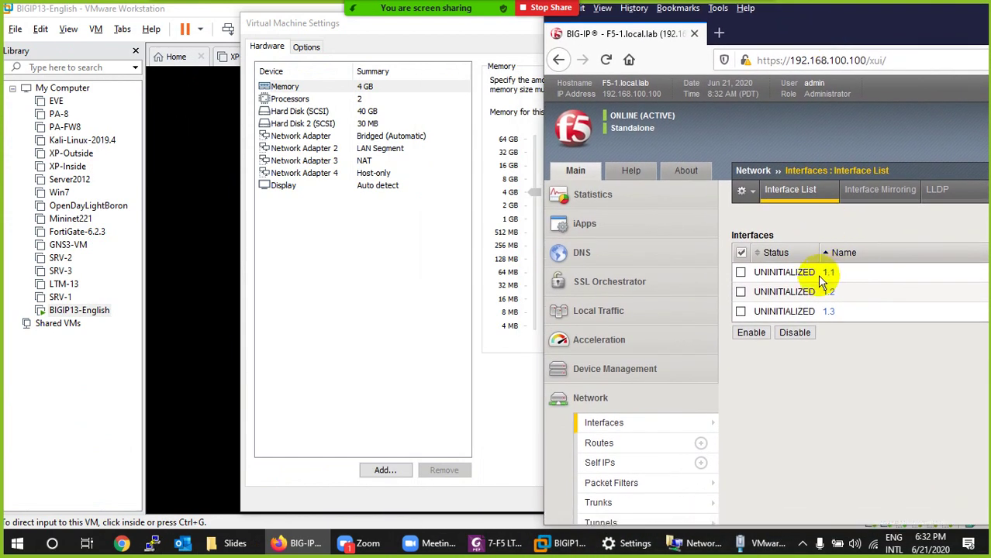
pyautogui.moveTo(819, 273)
pyautogui.mouseDown()
pyautogui.moveTo(784, 272)
pyautogui.moveTo(406, 149)
pyautogui.moveTo(432, 95)
pyautogui.mouseUp()
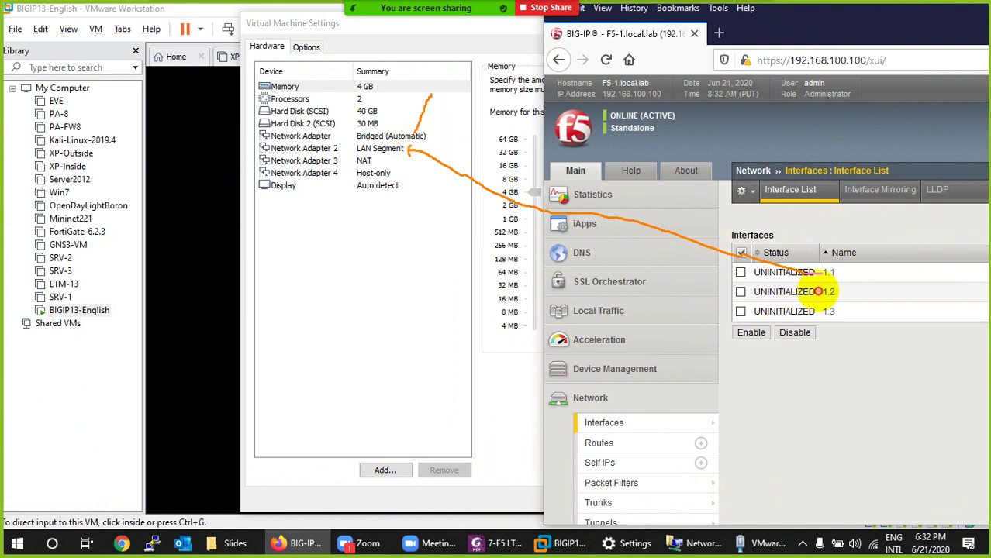
pyautogui.moveTo(818, 292)
pyautogui.mouseDown()
pyautogui.moveTo(628, 251)
pyautogui.moveTo(491, 206)
pyautogui.moveTo(403, 158)
pyautogui.moveTo(375, 162)
pyautogui.mouseUp()
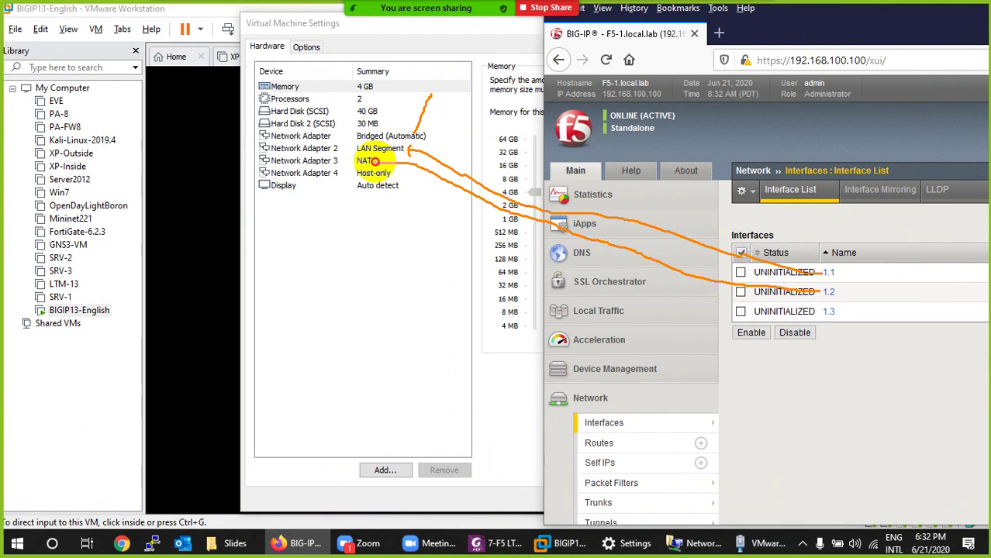
pyautogui.moveTo(828, 312)
pyautogui.mouseDown()
pyautogui.moveTo(572, 282)
pyautogui.moveTo(412, 178)
pyautogui.moveTo(391, 174)
pyautogui.mouseUp()
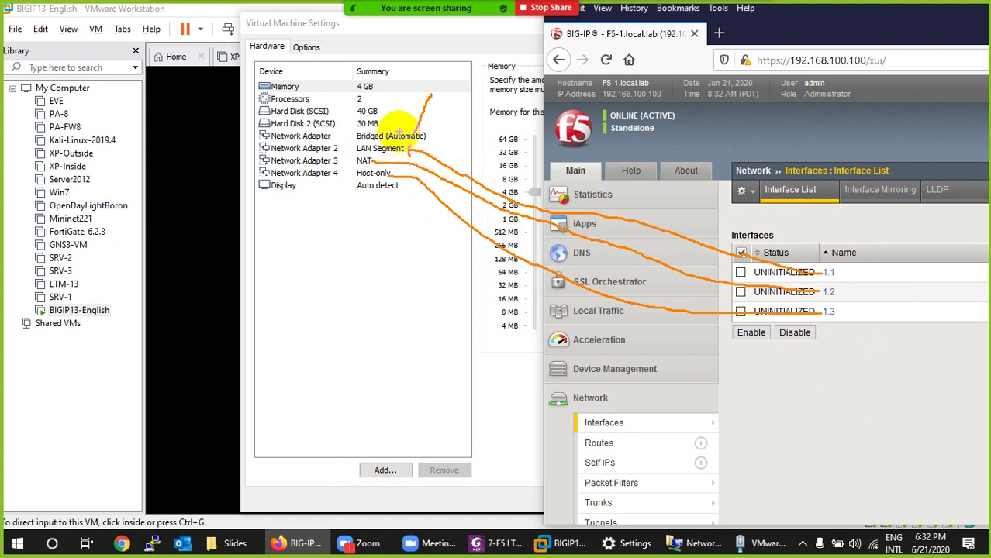
pyautogui.moveTo(305, 128); pyautogui.dragTo(306, 128)
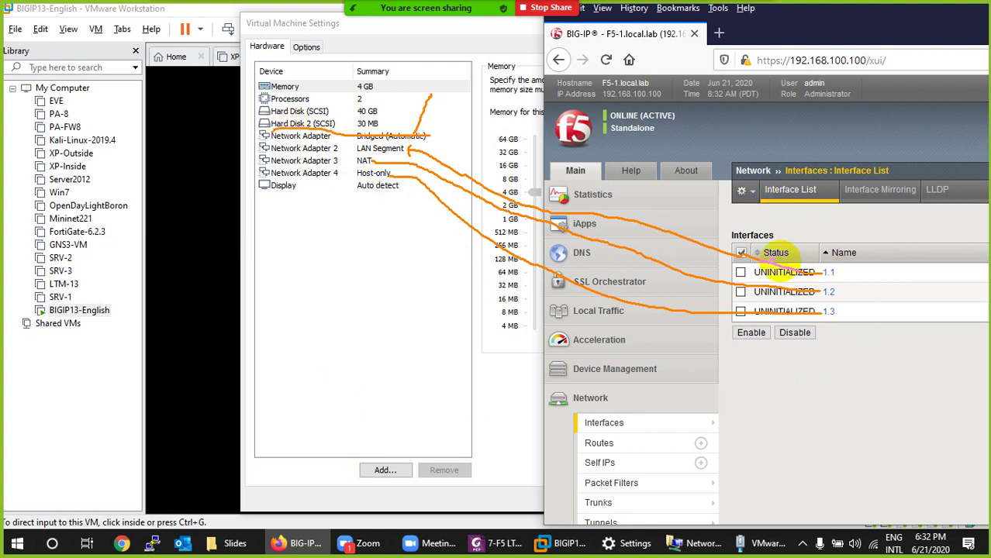
pyautogui.moveTo(445, 123); pyautogui.dragTo(444, 156)
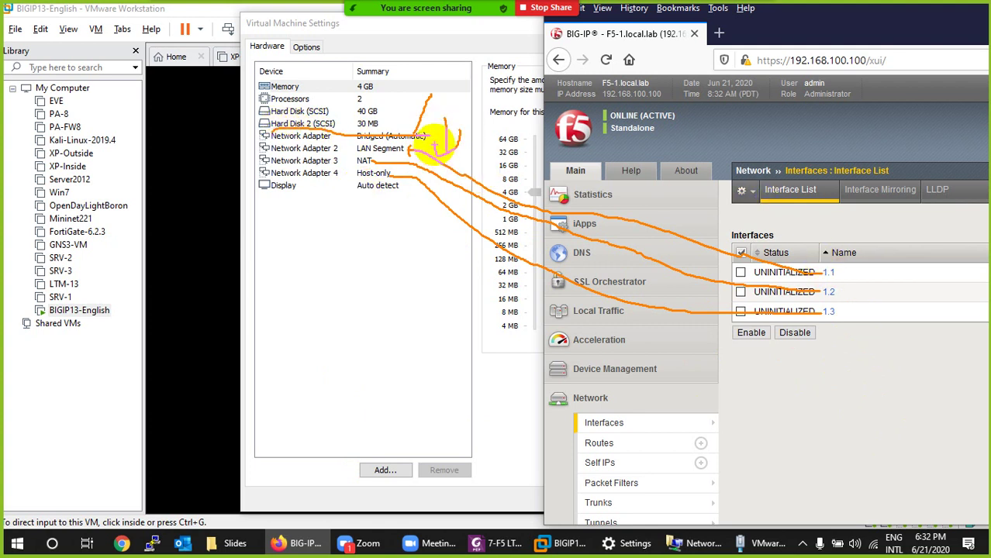
pyautogui.moveTo(799, 265); pyautogui.dragTo(409, 133)
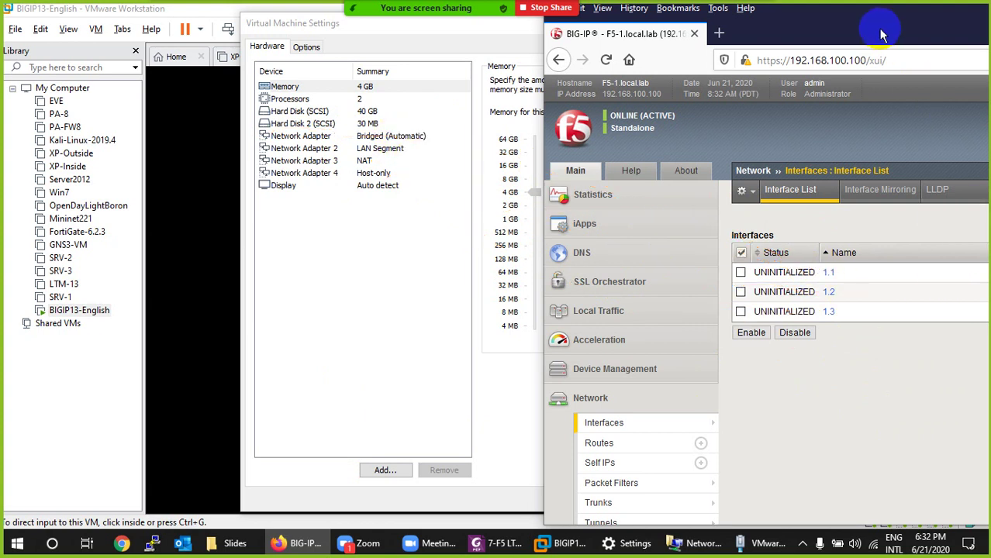
# Maximize the browser window again and copy interface 1.1's MAC address from the interface list.
pyautogui.moveTo(879, 29)
pyautogui.mouseDown()
pyautogui.moveTo(541, 200)
pyautogui.moveTo(443, 194)
pyautogui.moveTo(359, 167)
pyautogui.mouseUp()
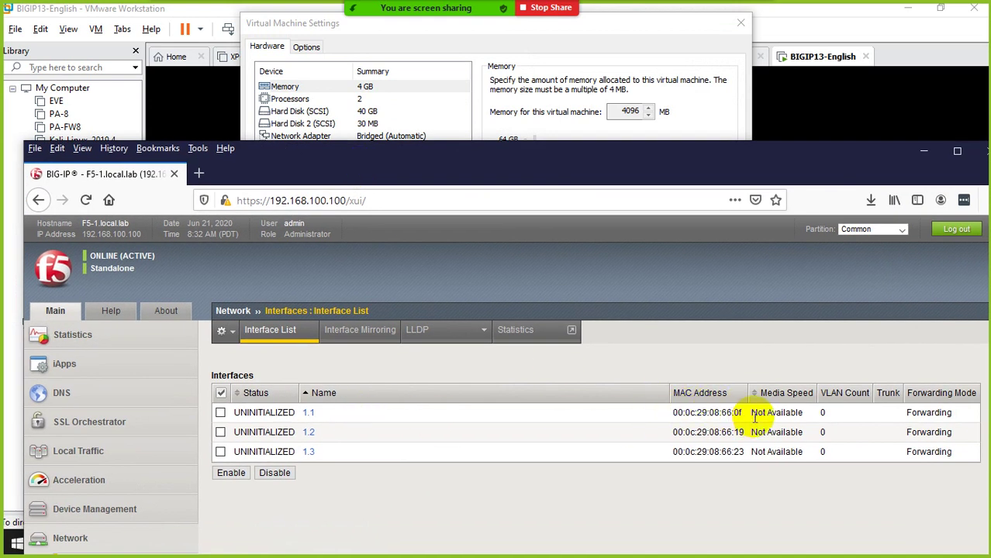
pyautogui.moveTo(744, 413); pyautogui.dragTo(674, 413)
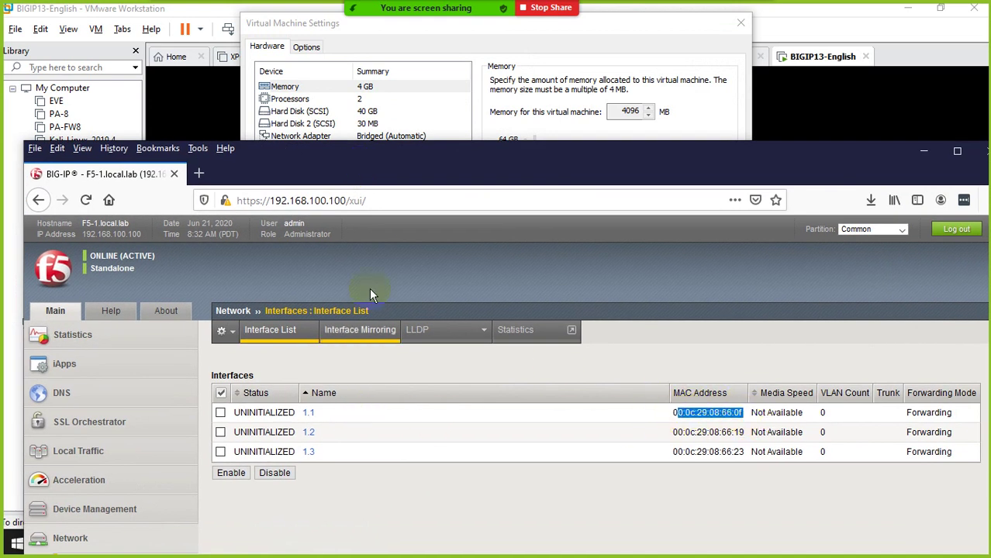
pyautogui.doubleClick(511, 165)
pyautogui.moveTo(68, 426)
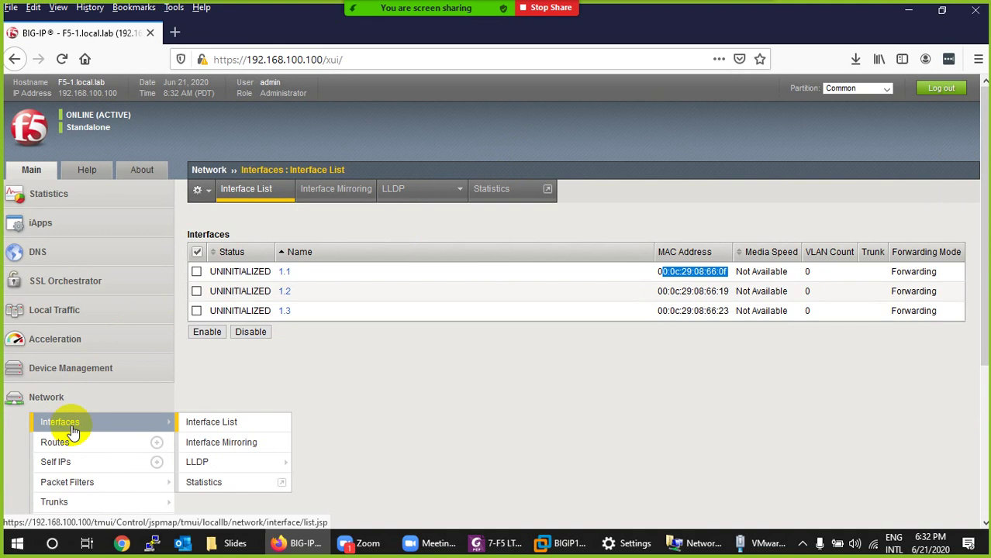
pyautogui.click(666, 275)
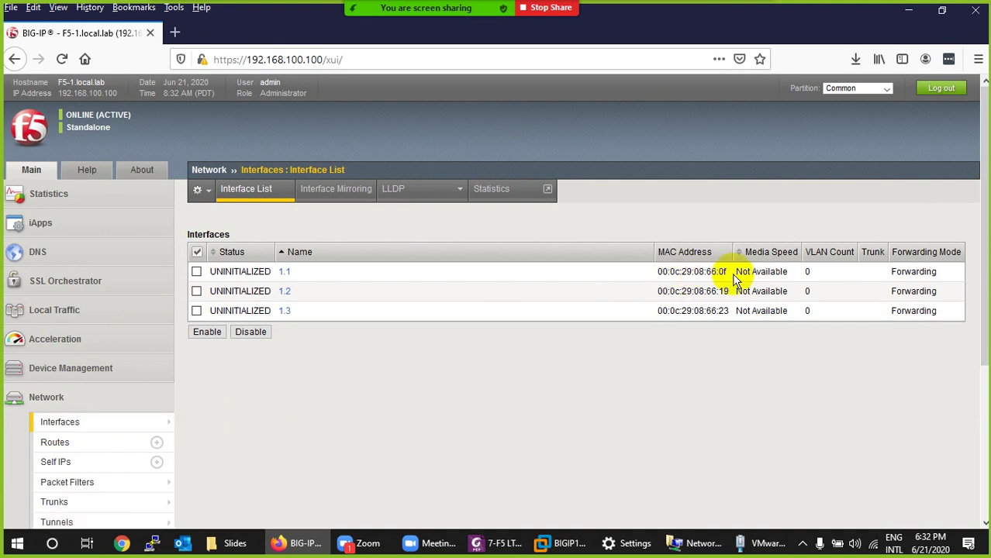
pyautogui.moveTo(729, 274); pyautogui.dragTo(658, 272)
pyautogui.rightClick(666, 273)
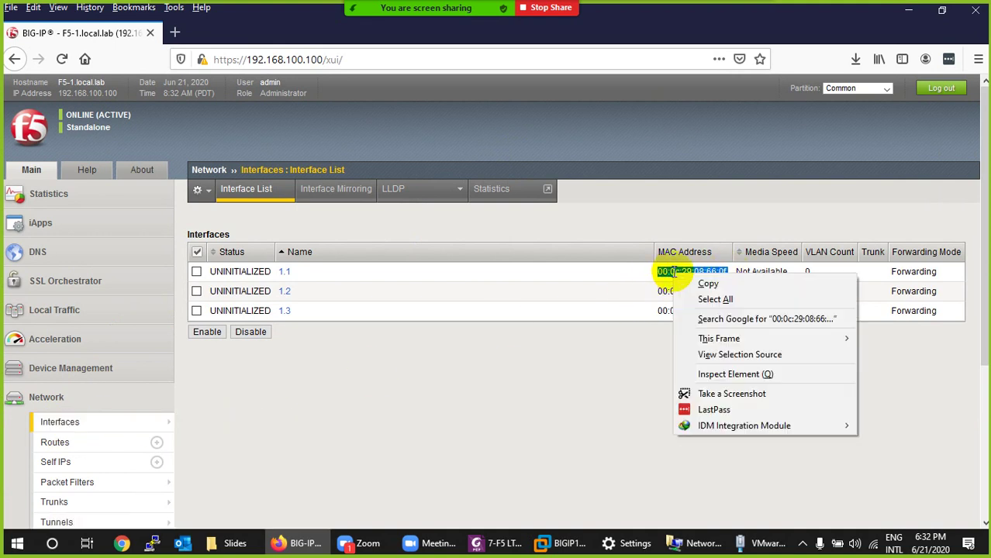
pyautogui.click(689, 283)
# Return to the BIGIP13-English virtual machine settings and open Network Adapter 2's advanced settings.
pyautogui.click(703, 543)
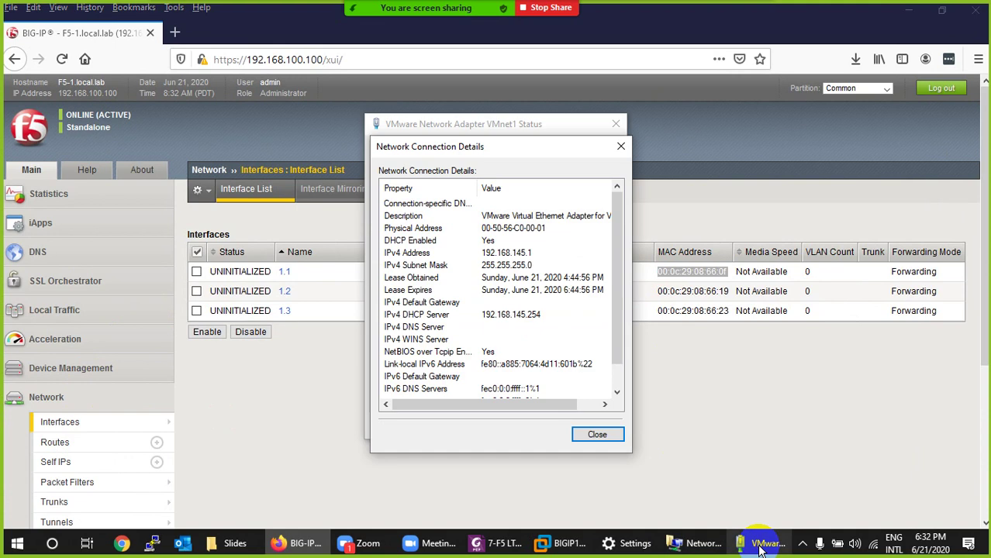
pyautogui.click(570, 547)
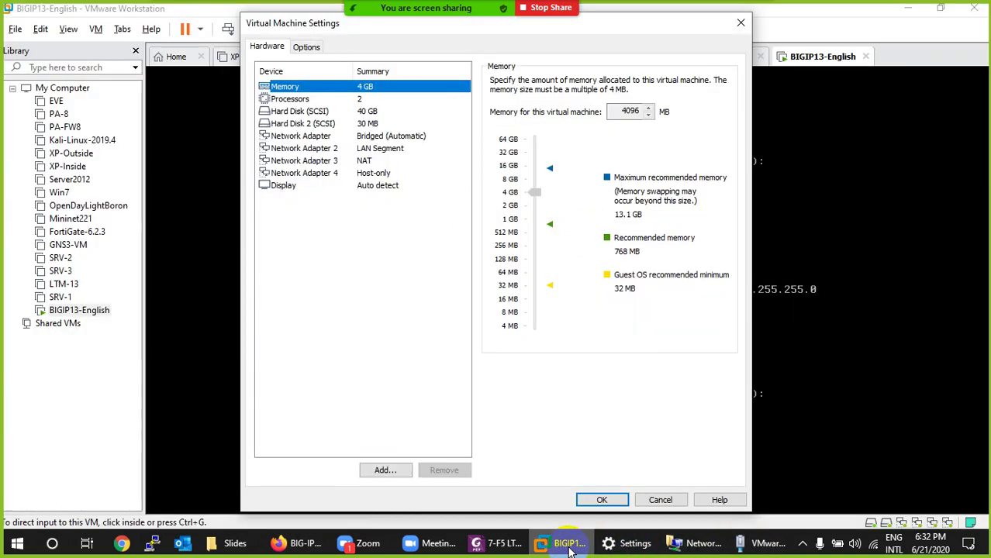
pyautogui.click(381, 151)
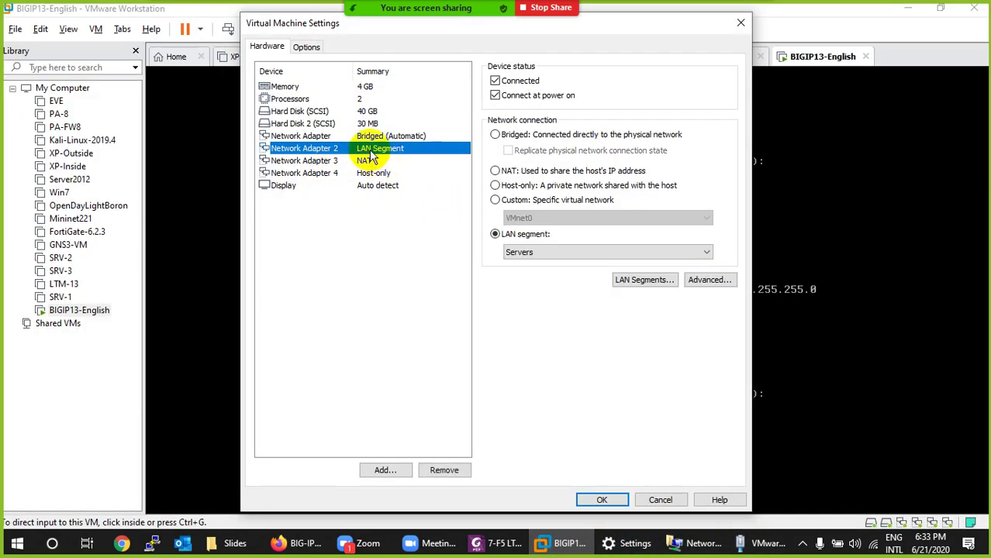
pyautogui.click(705, 281)
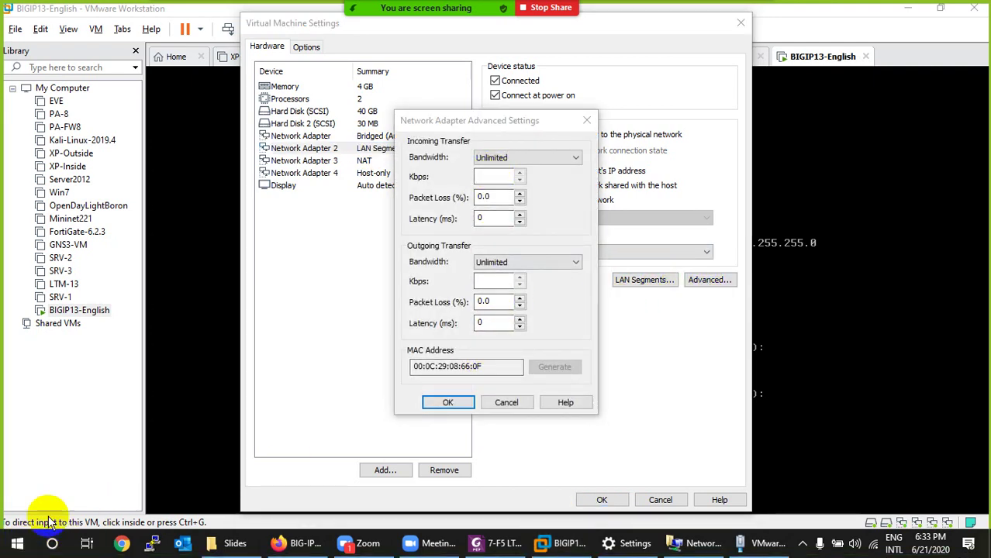
# Paste 00:0c:29:08:66:0f into a new Notepad document, compare it with Network Adapter 2's MAC address, minimize Notepad and cancel the advanced settings.
pyautogui.click(24, 547)
pyautogui.write('no')
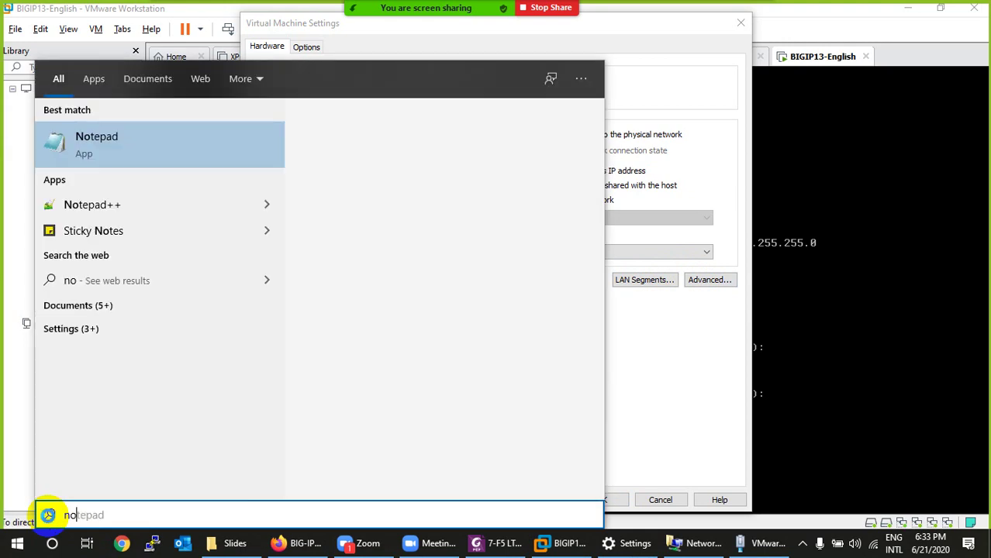
pyautogui.press('Return')
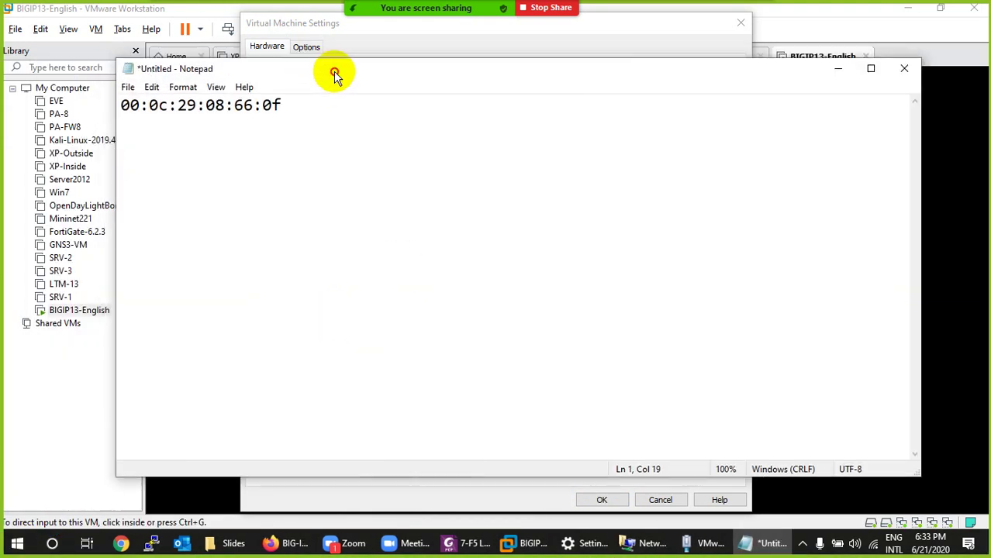
pyautogui.moveTo(331, 68); pyautogui.dragTo(595, 406)
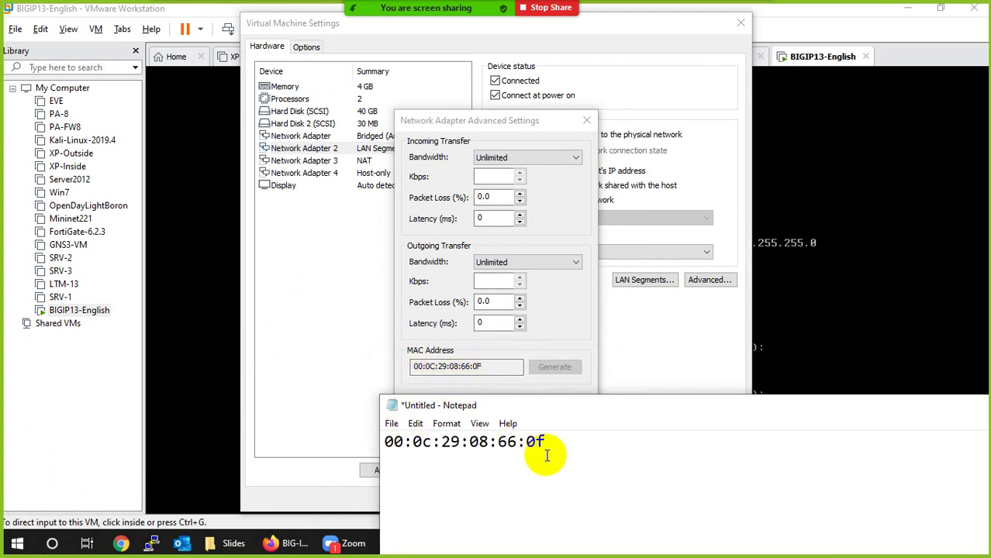
pyautogui.moveTo(775, 416); pyautogui.dragTo(423, 287)
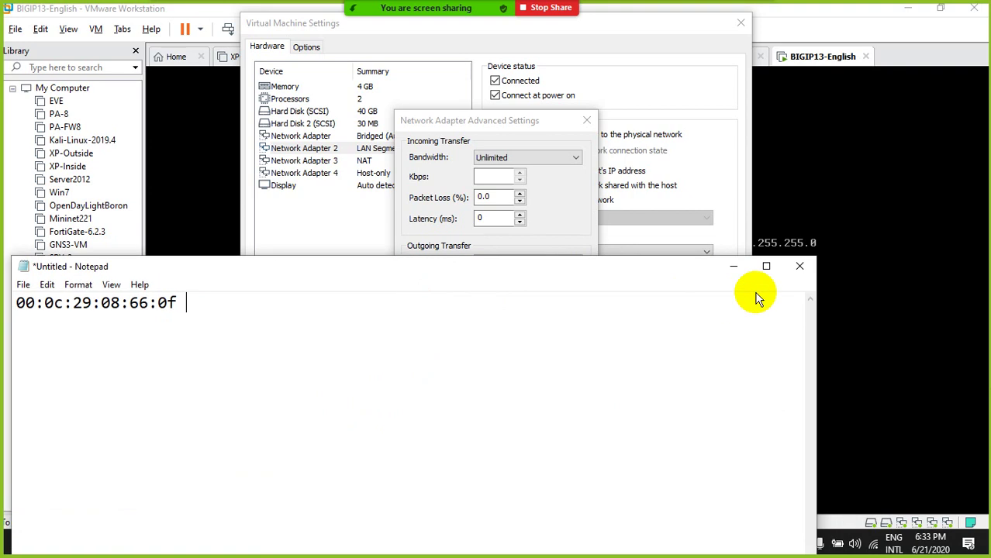
pyautogui.click(732, 271)
pyautogui.click(507, 403)
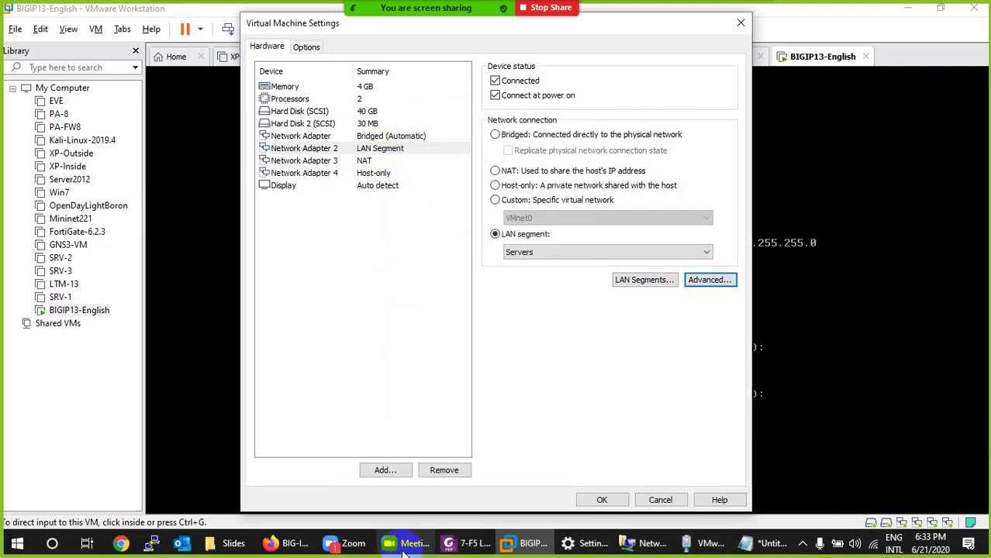
# Switch to the BIG-IP interface list in the browser and copy interface 1.2's MAC address.
pyautogui.click(281, 543)
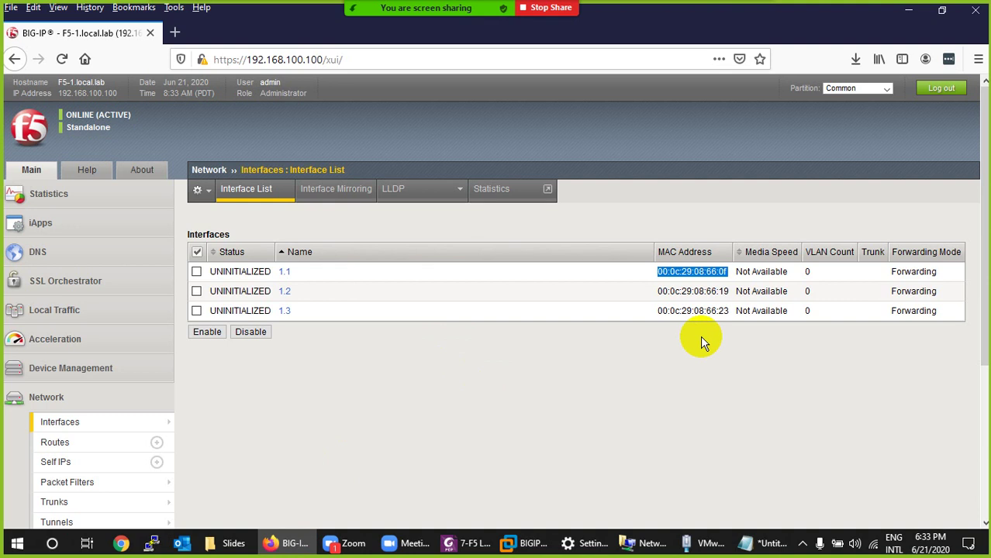
pyautogui.moveTo(729, 293); pyautogui.dragTo(661, 292)
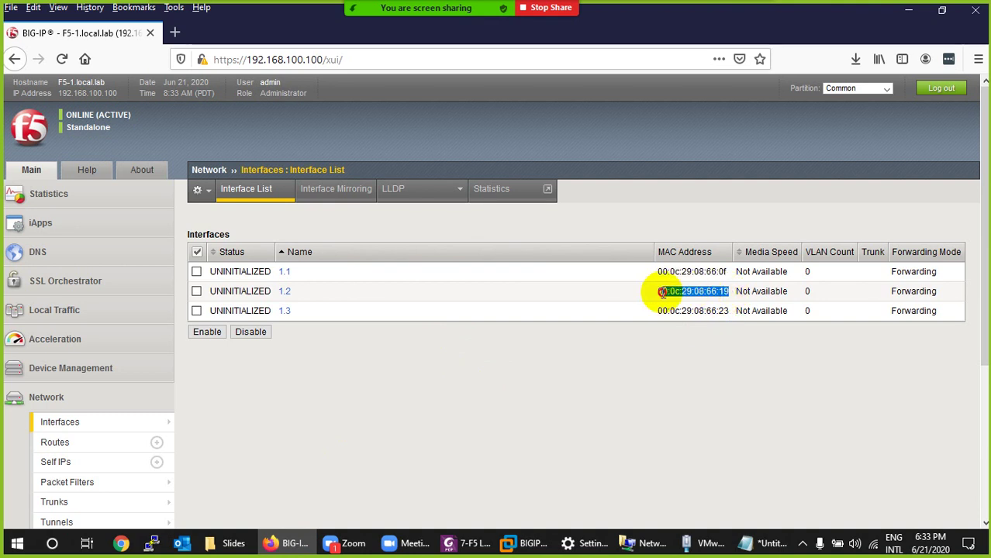
pyautogui.rightClick(672, 292)
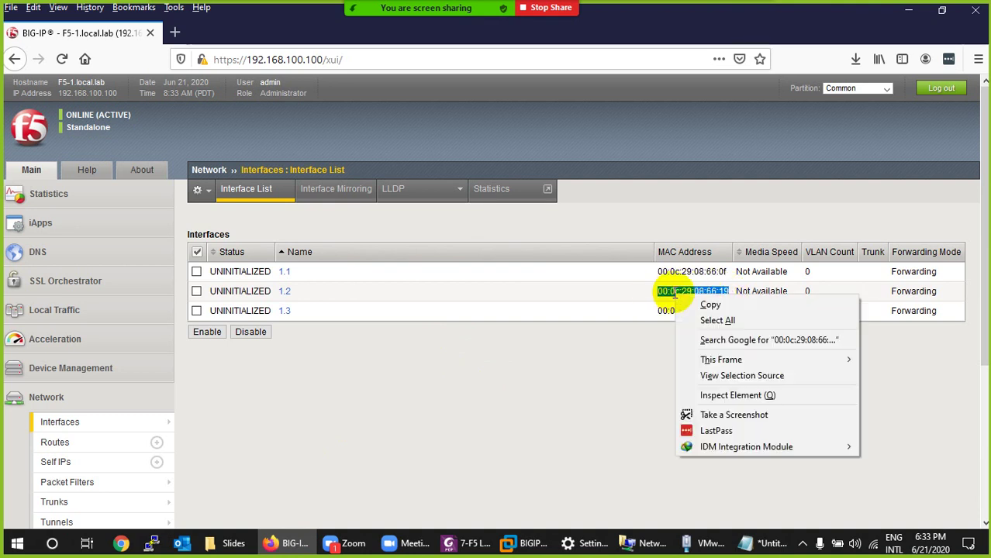
pyautogui.click(693, 304)
# Paste 00:0c:29:08:66:19 below the first MAC address in the open Notepad document.
pyautogui.click(768, 543)
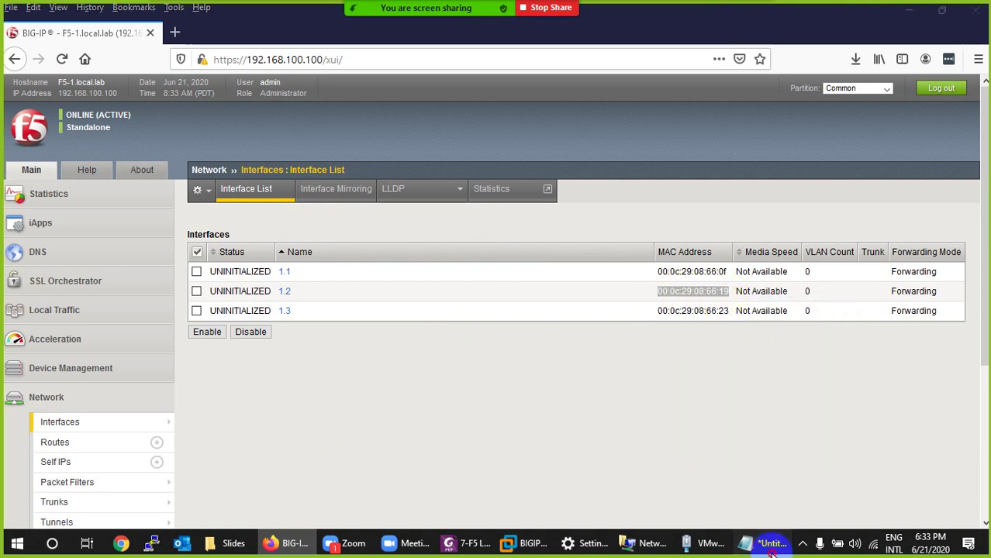
pyautogui.moveTo(342, 268); pyautogui.dragTo(669, 256)
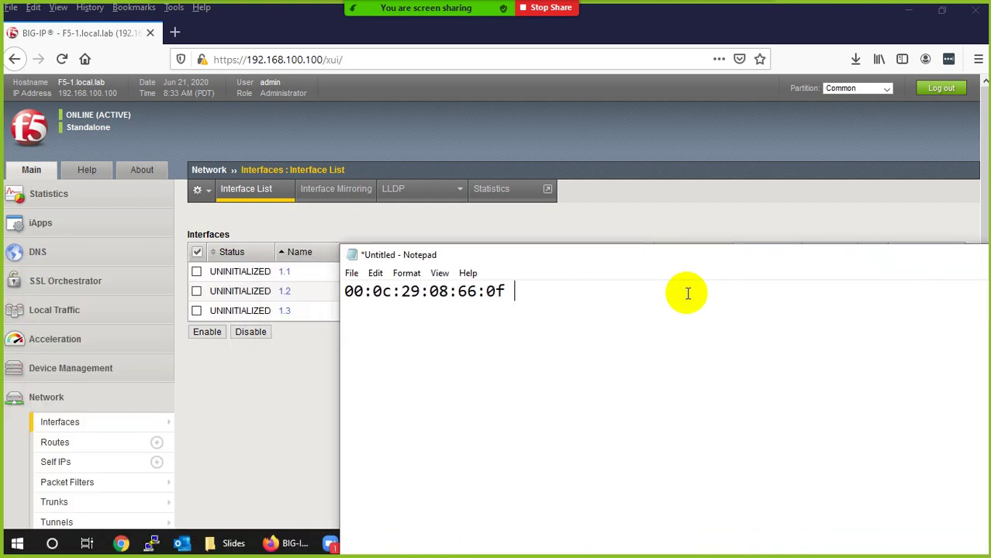
pyautogui.press('Return')
pyautogui.hotkey('ctrl', 'v')
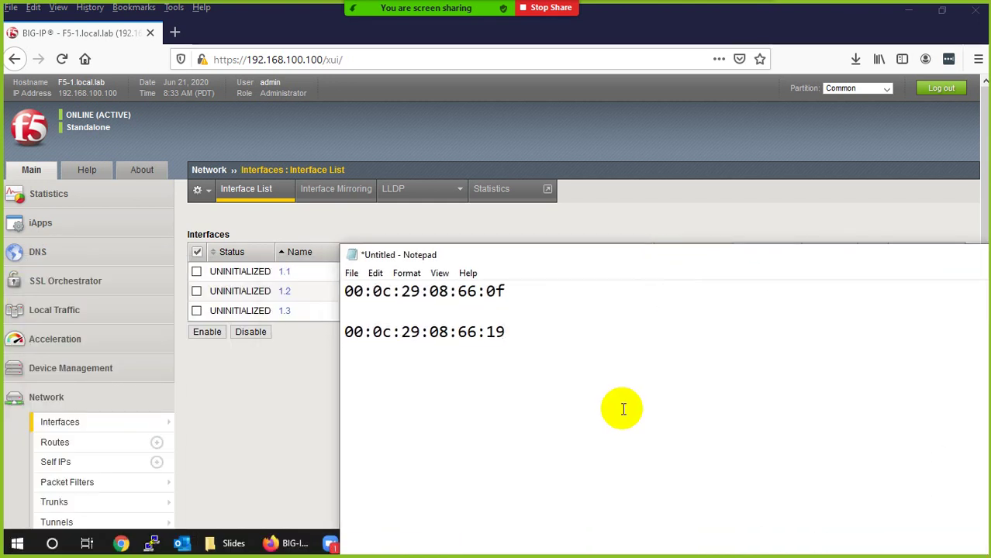
# Return to the BIGIP13-English virtual machine settings and open Network Adapter 3's advanced settings.
pyautogui.hotkey('alt', 'Tab')
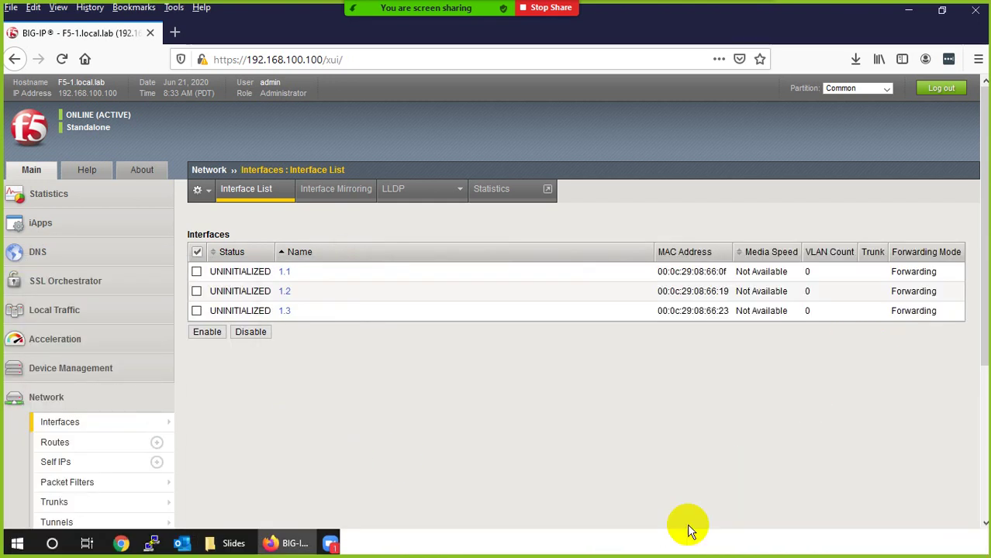
pyautogui.click(283, 543)
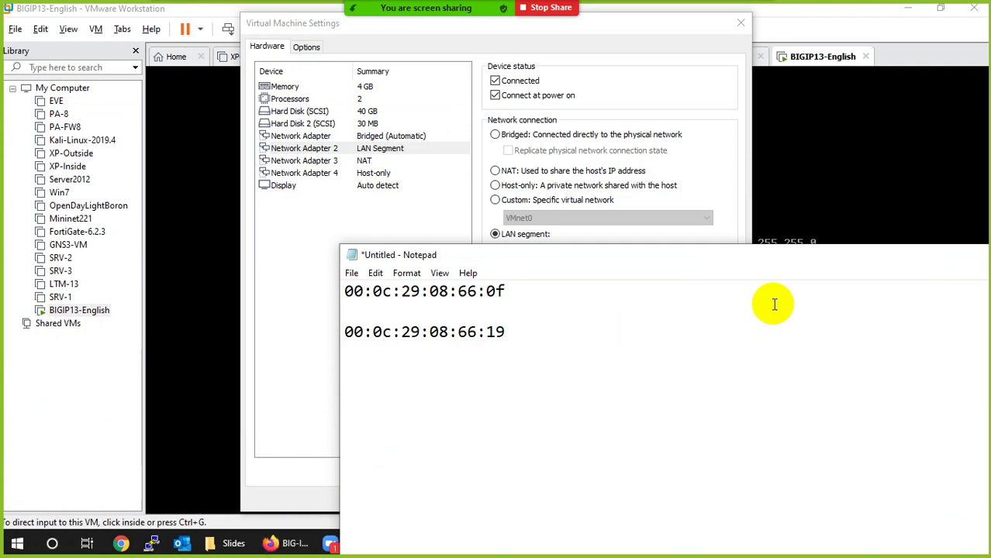
pyautogui.click(357, 163)
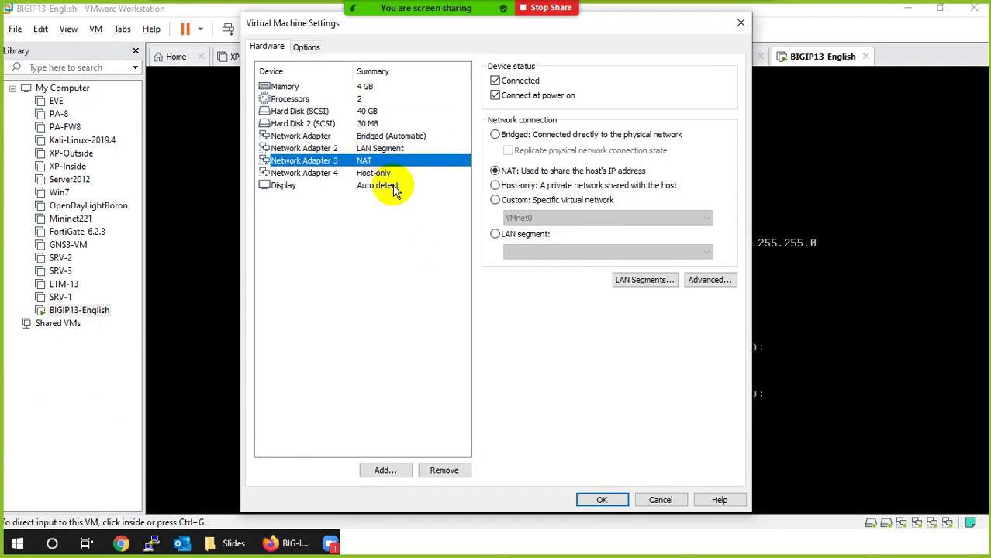
pyautogui.click(707, 287)
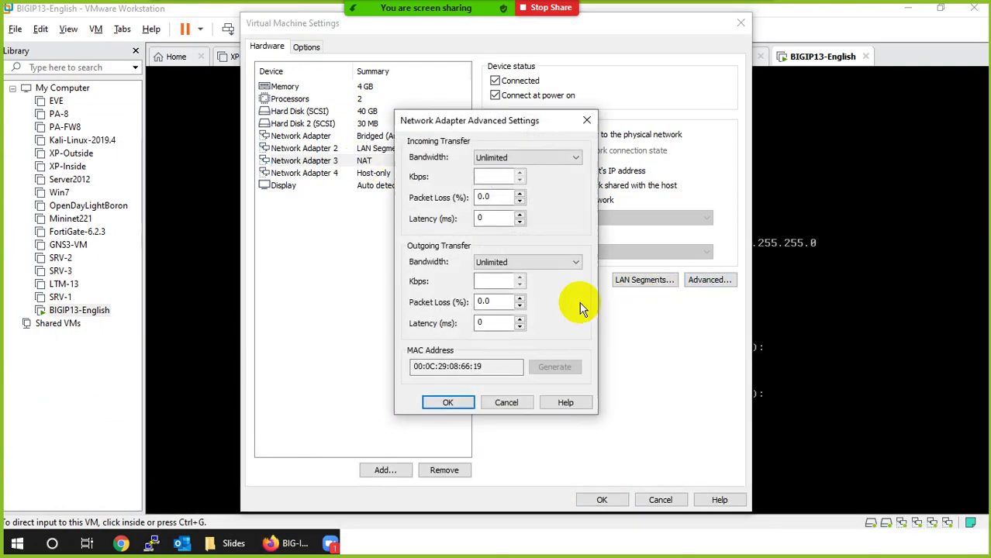
# Compare Network Adapter 3's MAC address with interface 1.2's address in Notepad, minimize Notepad and cancel the advanced settings.
pyautogui.click(531, 543)
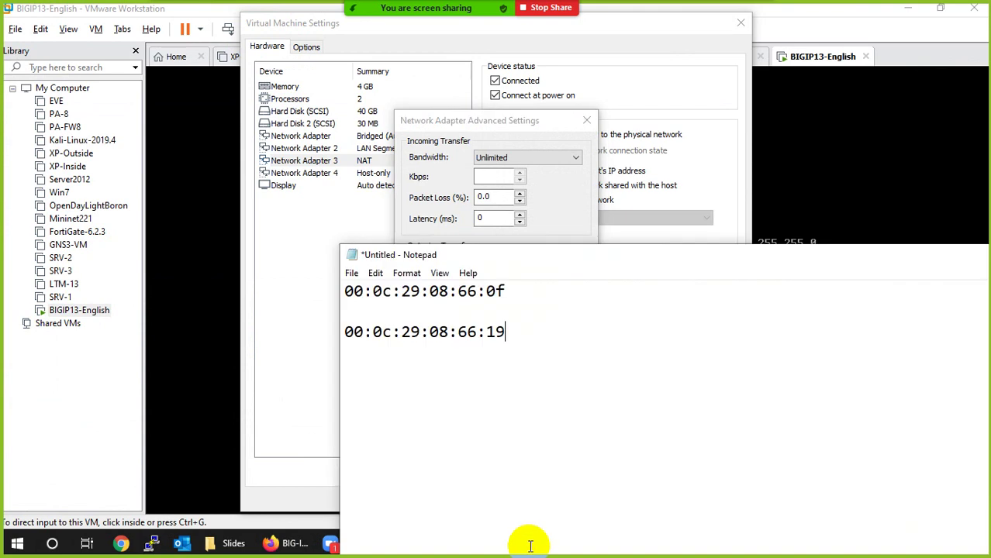
pyautogui.moveTo(629, 249); pyautogui.dragTo(889, 269)
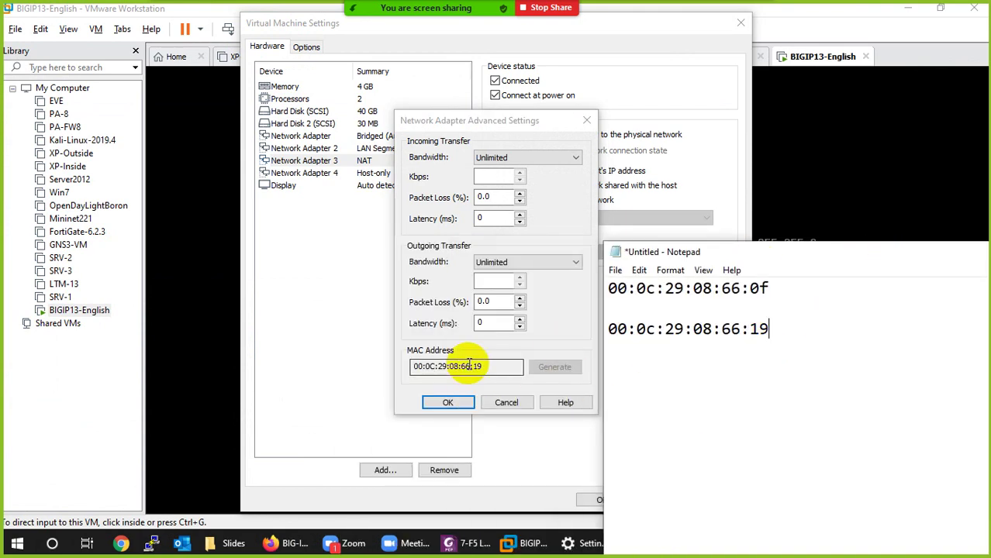
pyautogui.moveTo(847, 263); pyautogui.dragTo(402, 441)
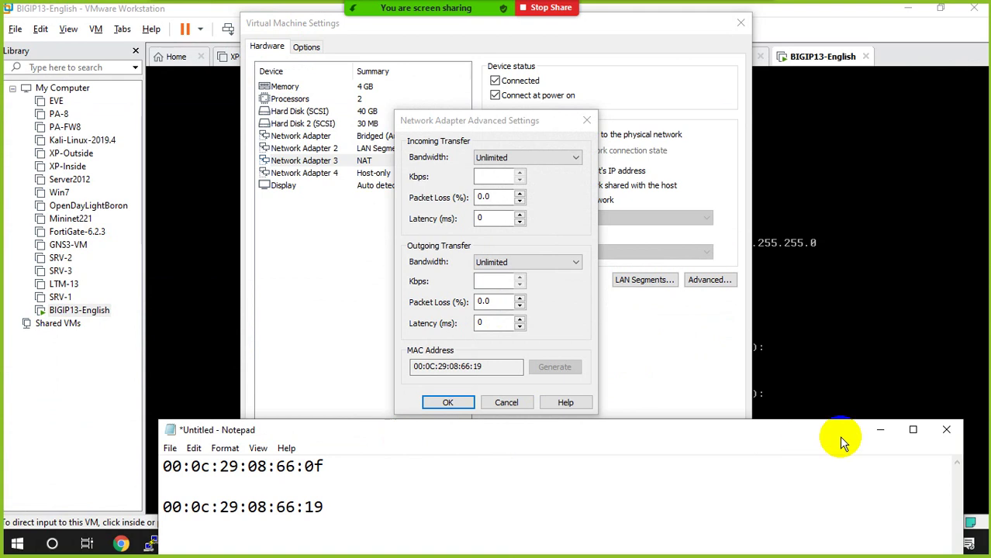
pyautogui.click(876, 432)
pyautogui.click(506, 402)
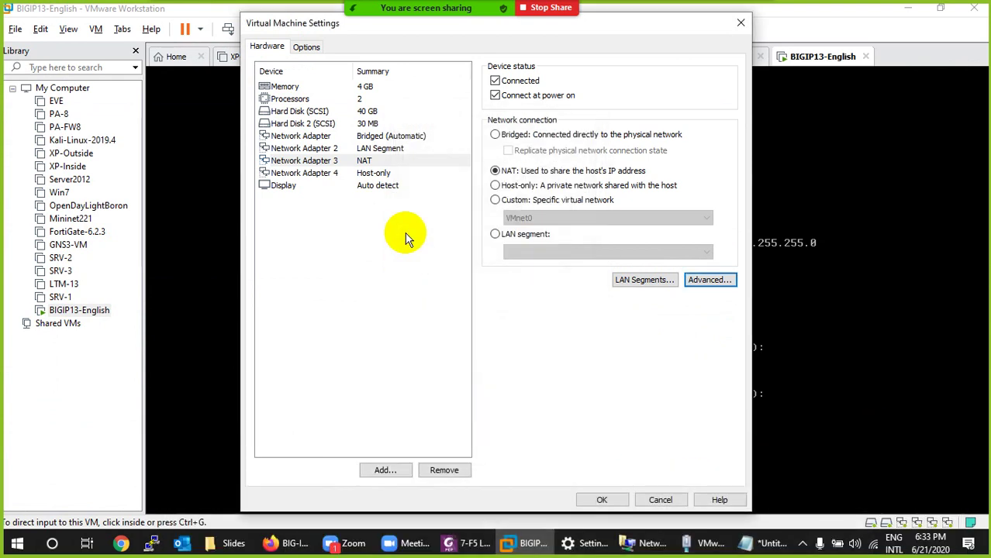
# Open Network Adapter 4's advanced settings and compare its MAC address with interface 1.3's in the BIG-IP interface list.
pyautogui.click(384, 173)
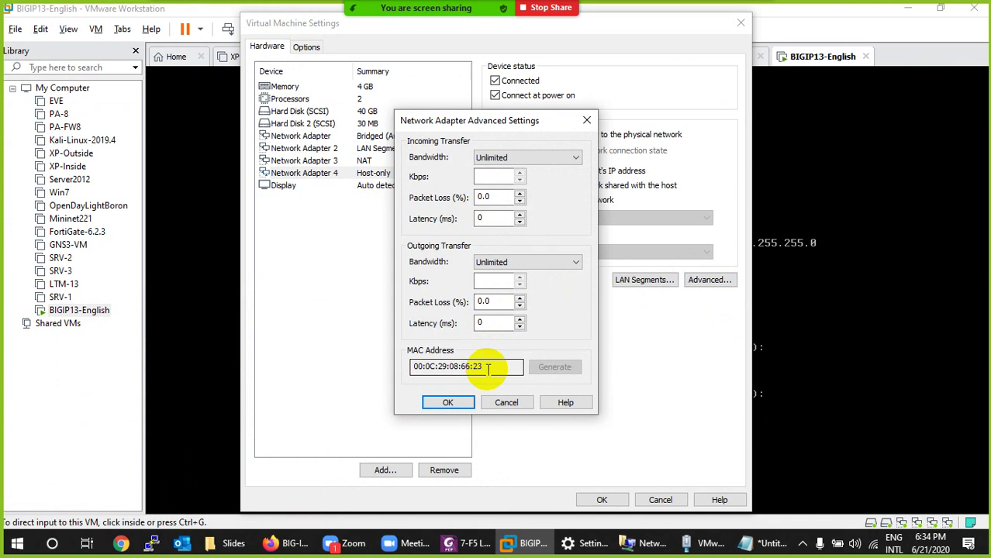
pyautogui.click(287, 543)
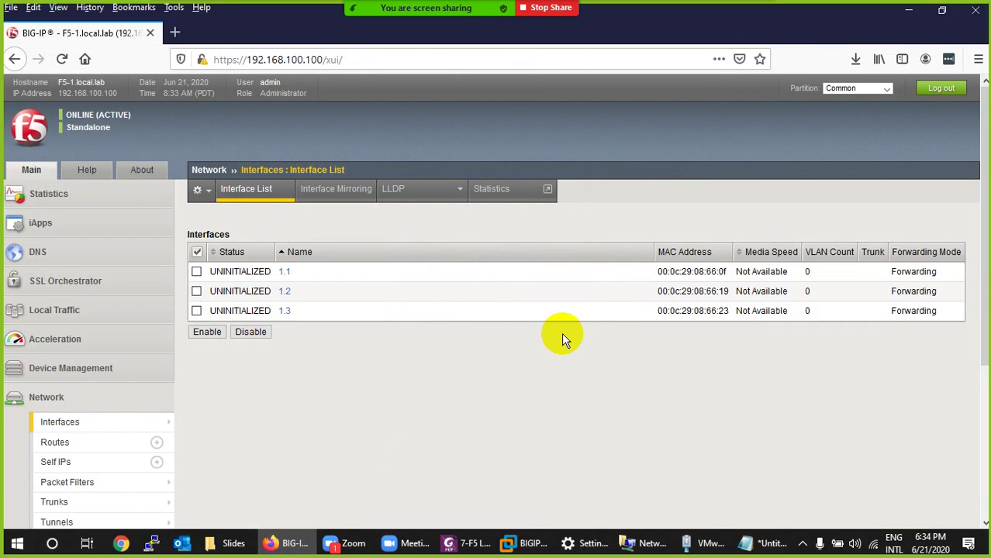
pyautogui.moveTo(723, 311); pyautogui.dragTo(693, 312)
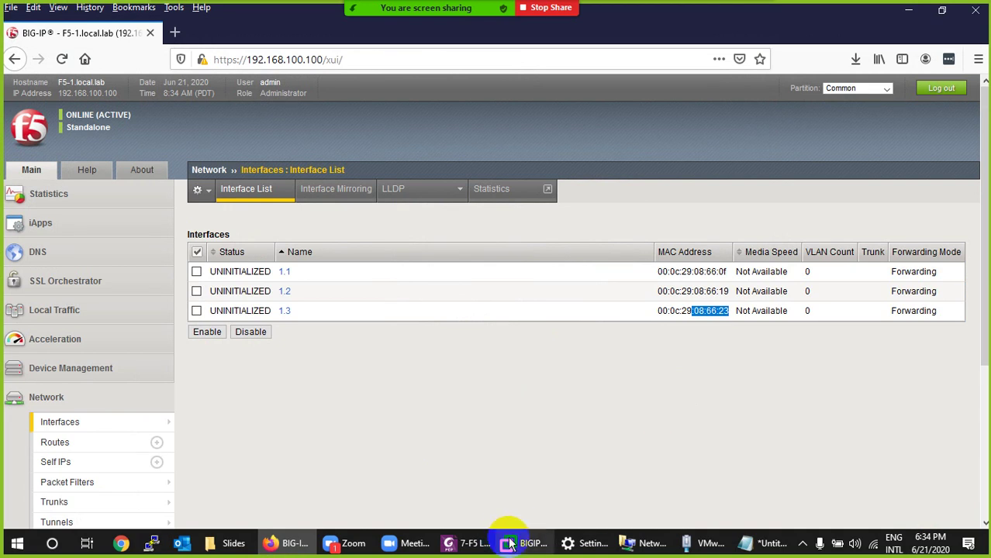
# Switch to the F5 LTM Lab Setup PDF and examine how the interface table's adapters, subnets and VLANs map to the topology diagram.
pyautogui.click(469, 543)
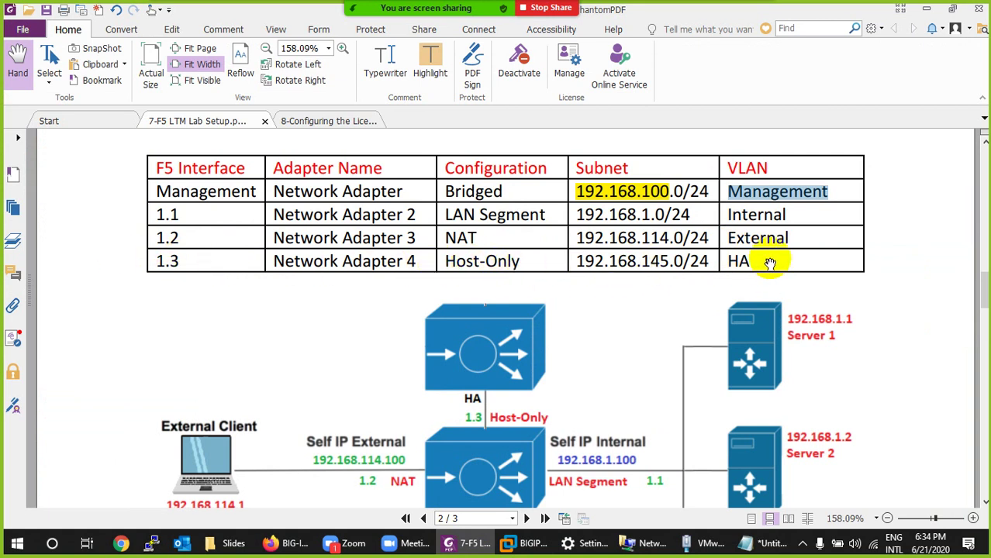
pyautogui.scroll(-4, 618, 332)
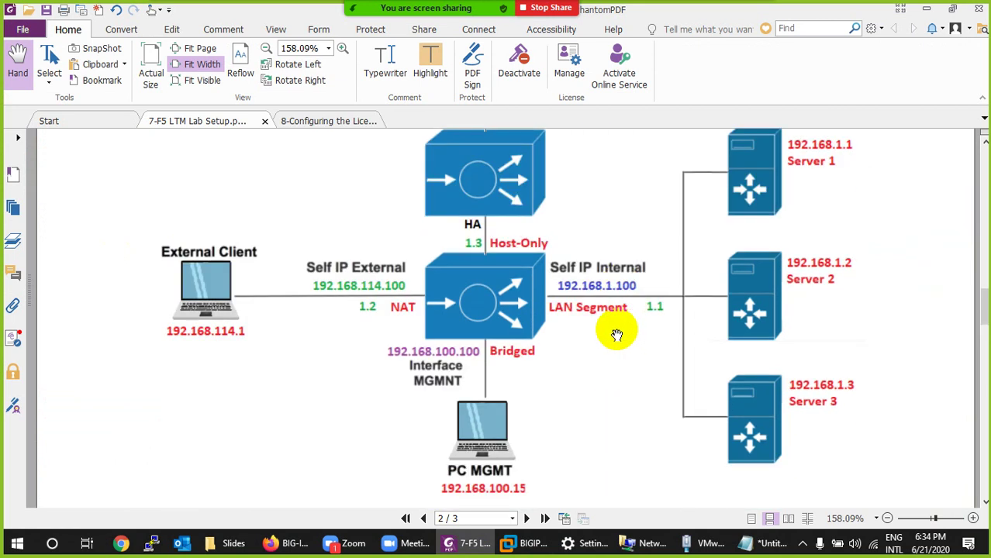
pyautogui.scroll(1, 616, 335)
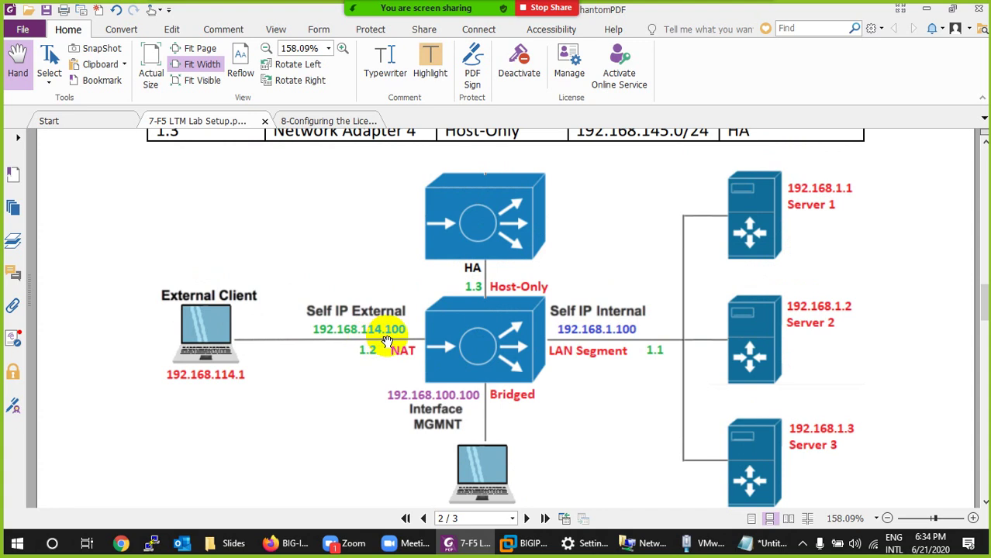
pyautogui.scroll(3, 388, 334)
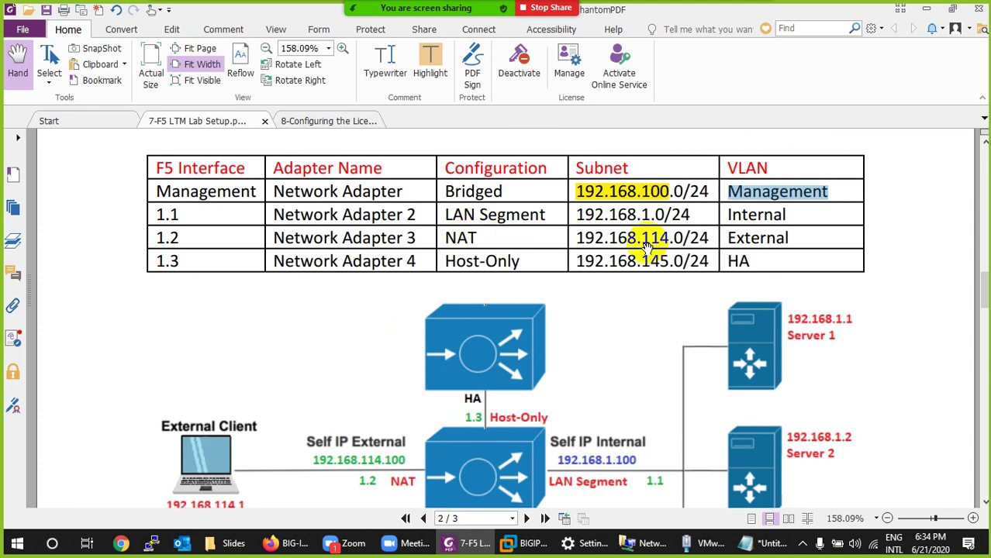
pyautogui.scroll(-1, 657, 241)
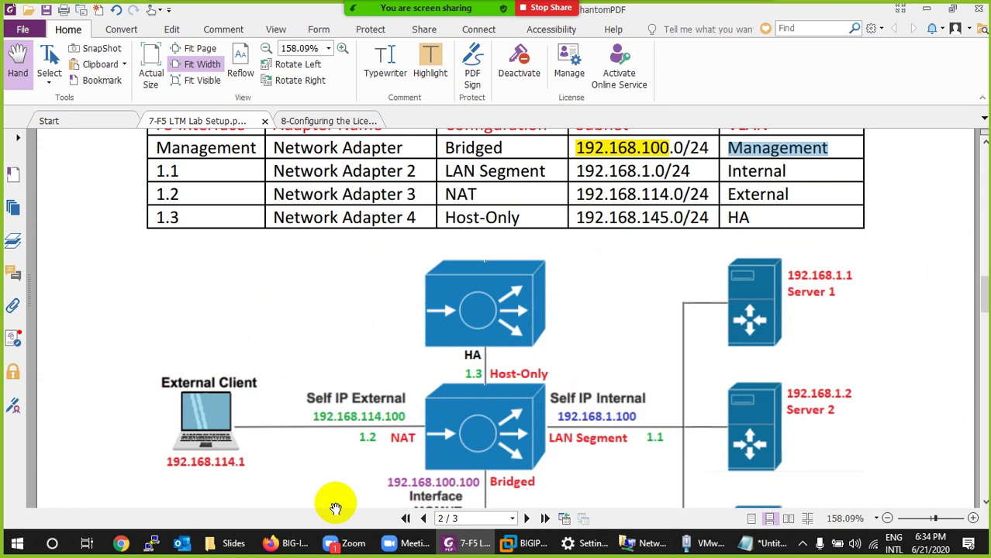
pyautogui.click(279, 543)
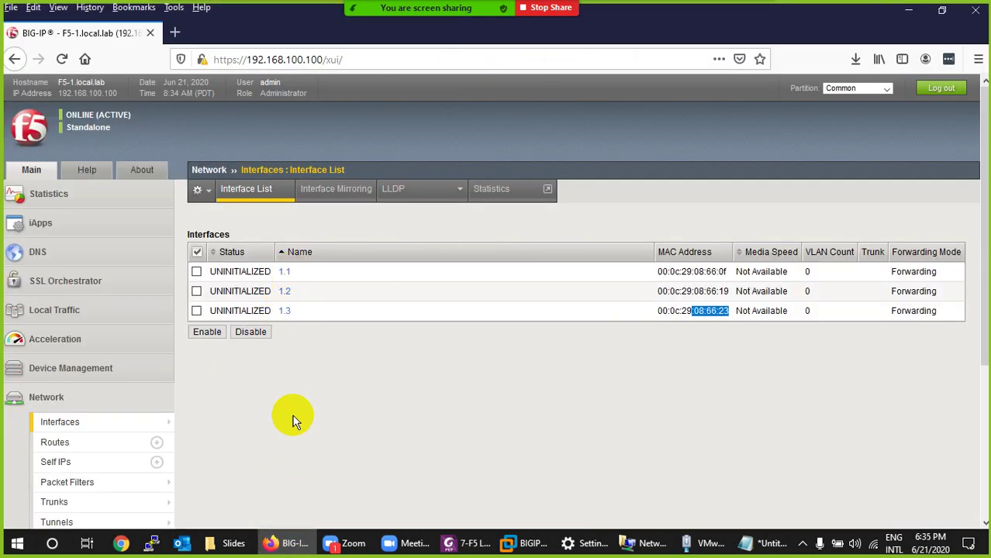
pyautogui.click(292, 550)
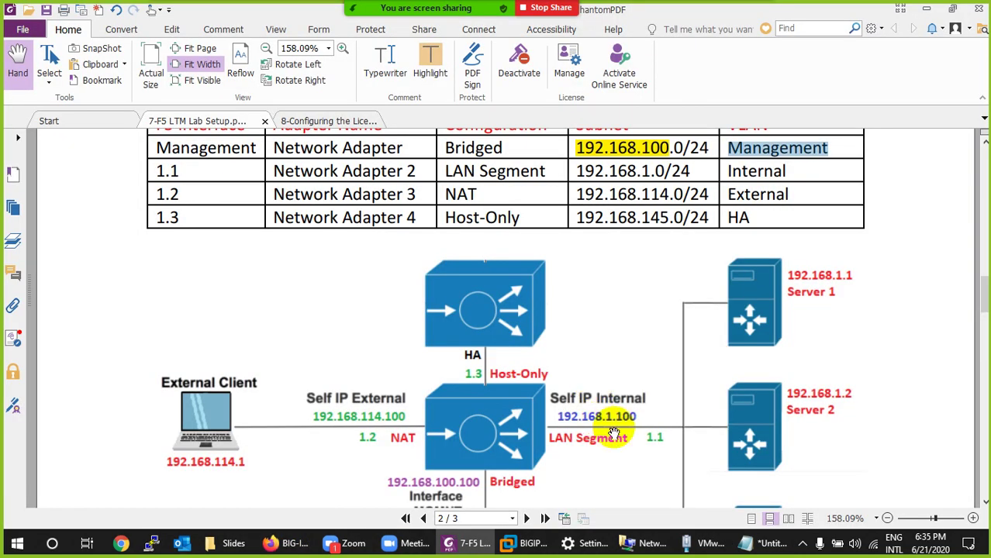
pyautogui.scroll(-1, 768, 344)
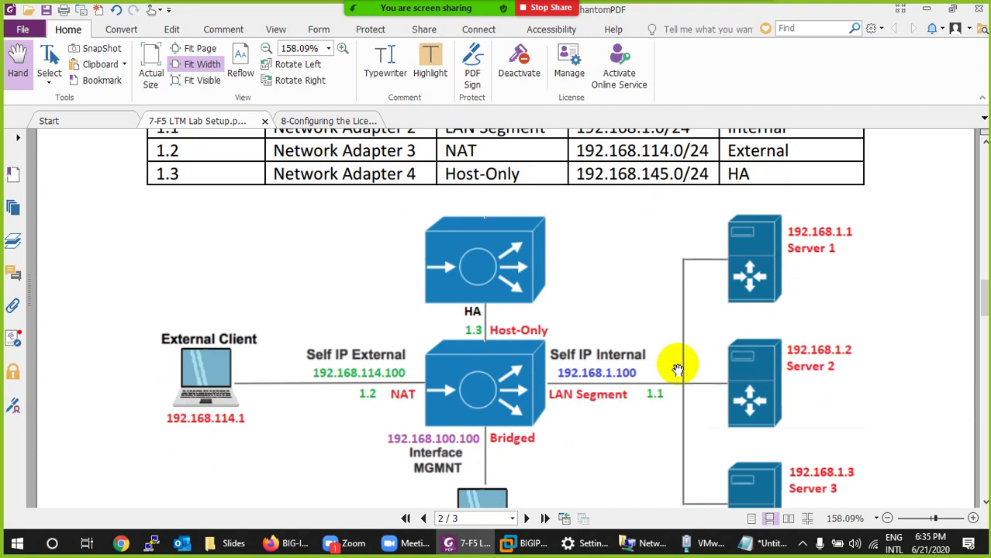
pyautogui.scroll(-2, 356, 401)
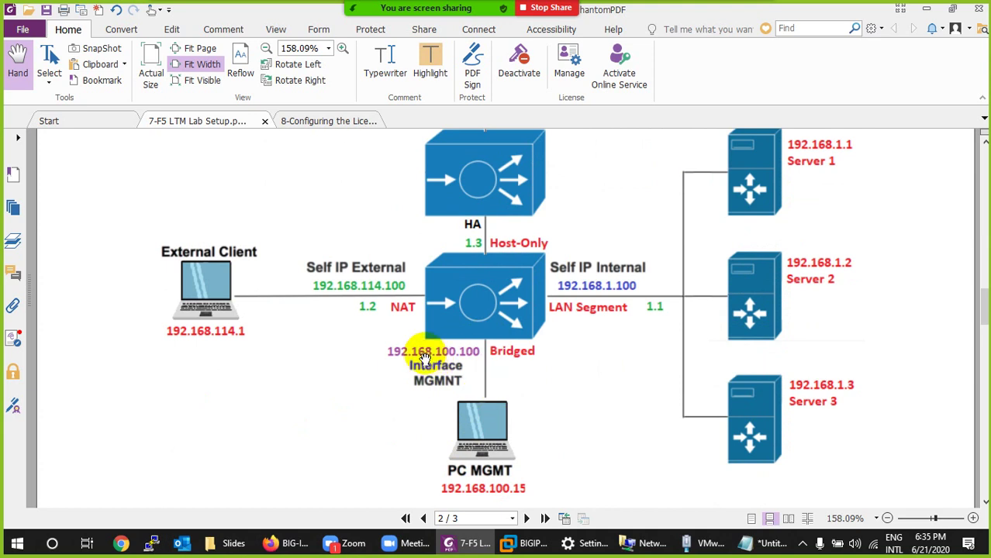
pyautogui.scroll(1, 465, 356)
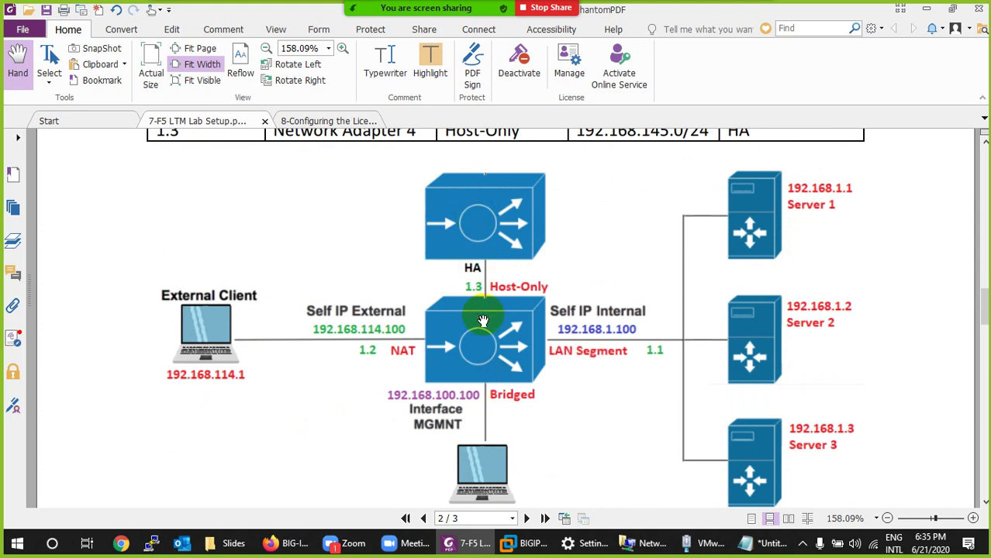
pyautogui.scroll(-1, 481, 317)
pyautogui.scroll(-1, 466, 403)
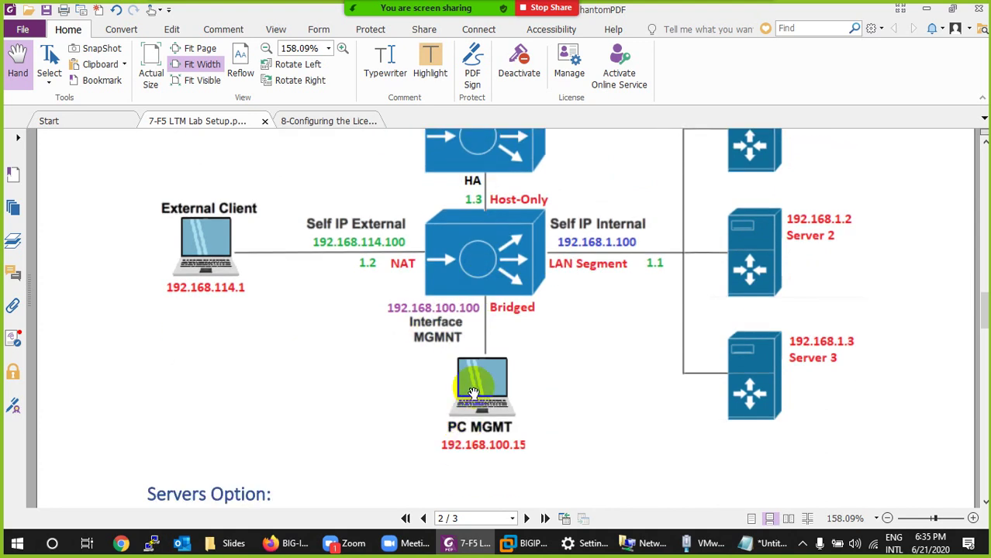
pyautogui.scroll(3, 746, 306)
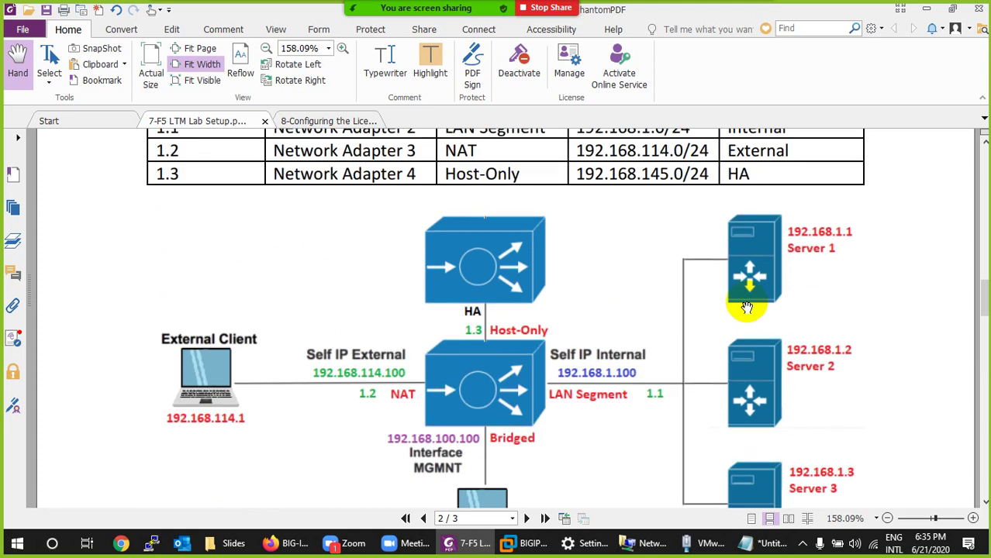
# Review the Servers Option section's SliTaz4 and TTYLinux requirements against the diagram's servers and select TTYLinux's RAM size.
pyautogui.scroll(-1, 625, 317)
pyautogui.scroll(-5, 419, 315)
pyautogui.scroll(-3, 418, 314)
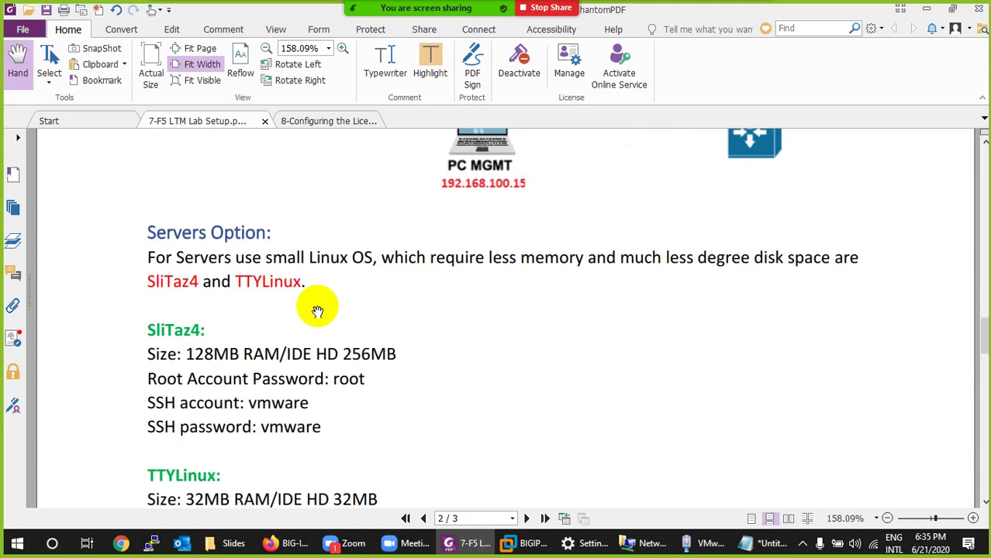
pyautogui.scroll(7, 318, 311)
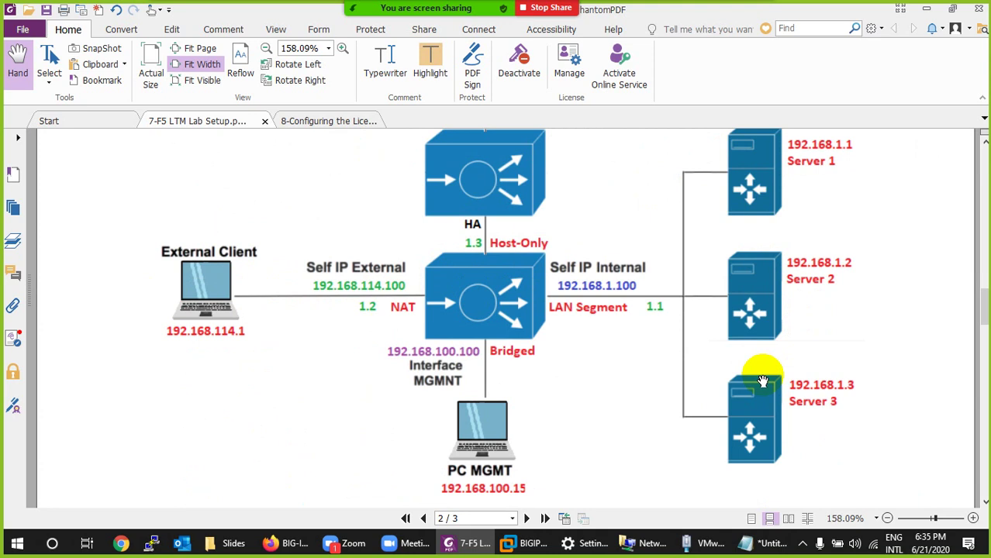
pyautogui.scroll(-5, 655, 362)
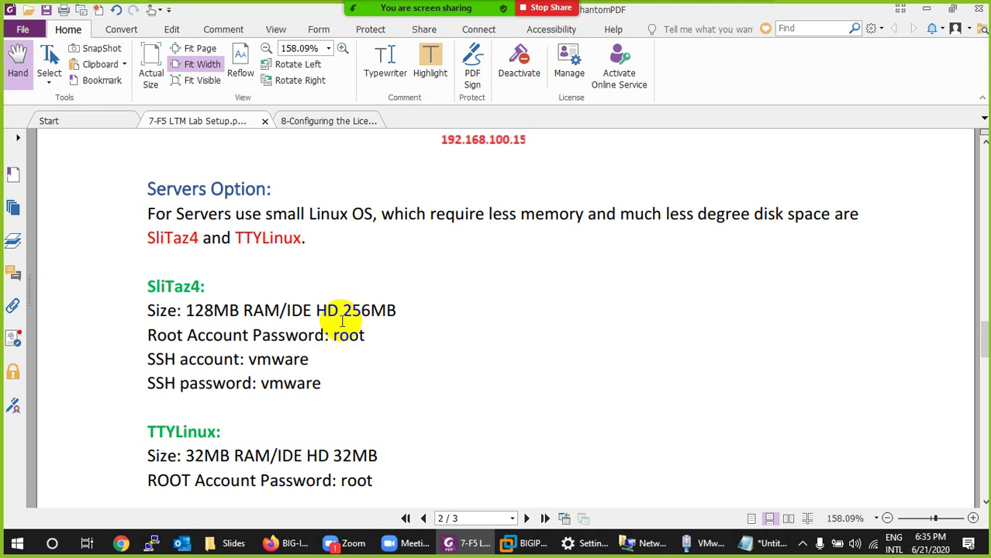
pyautogui.scroll(-1, 342, 321)
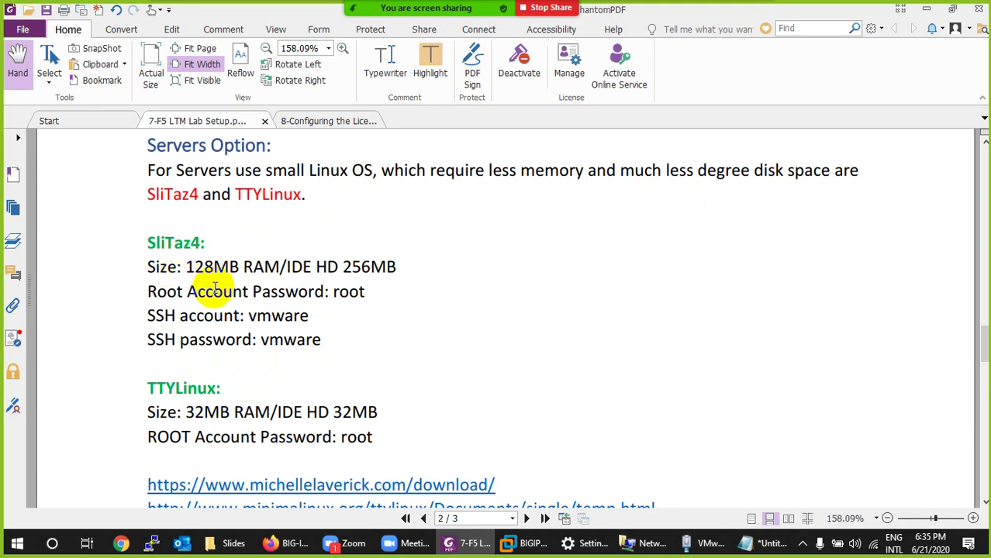
pyautogui.scroll(-2, 235, 299)
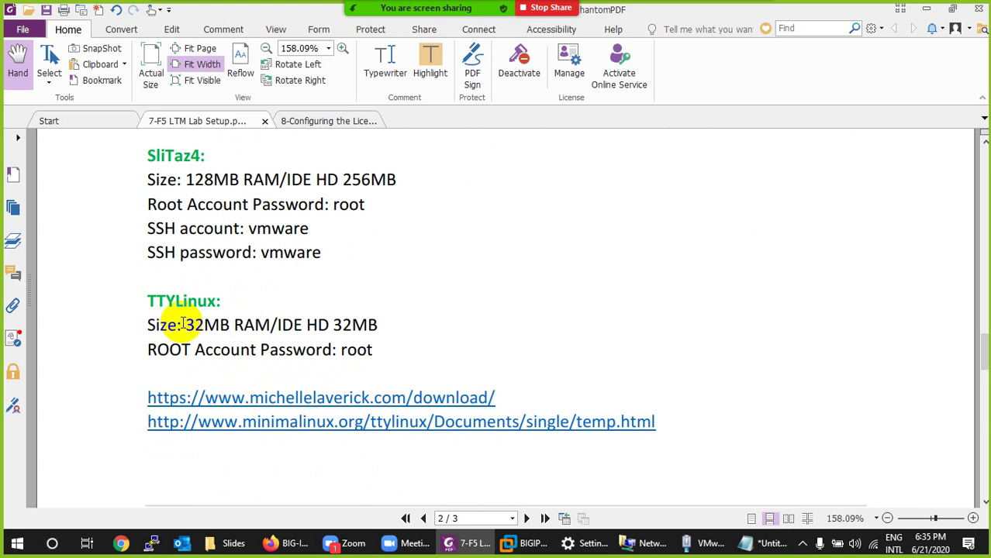
pyautogui.moveTo(184, 325); pyautogui.dragTo(231, 325)
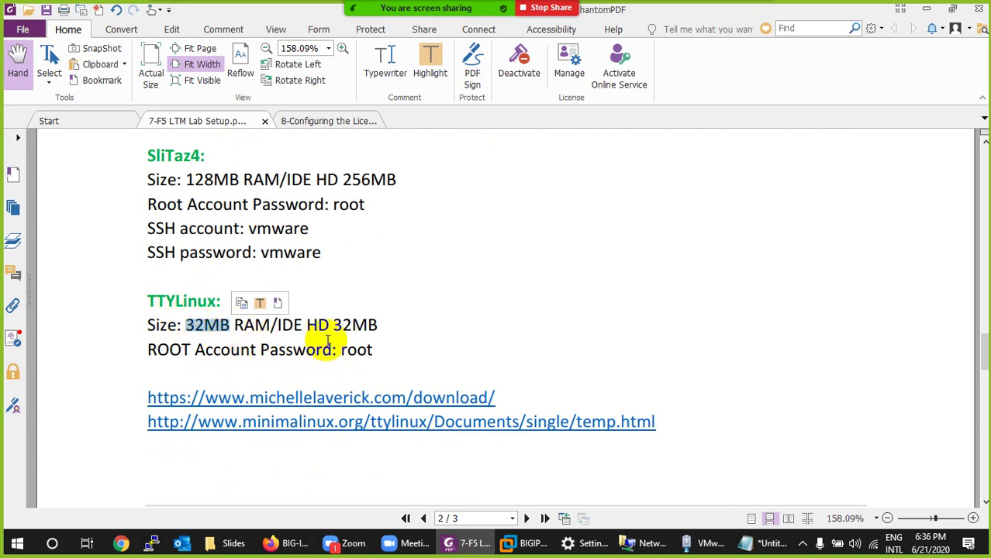
# Select TTYLinux's hard disk size in the PDF, open the michellelaverick.com download link and allow the connection.
pyautogui.moveTo(334, 326); pyautogui.dragTo(384, 327)
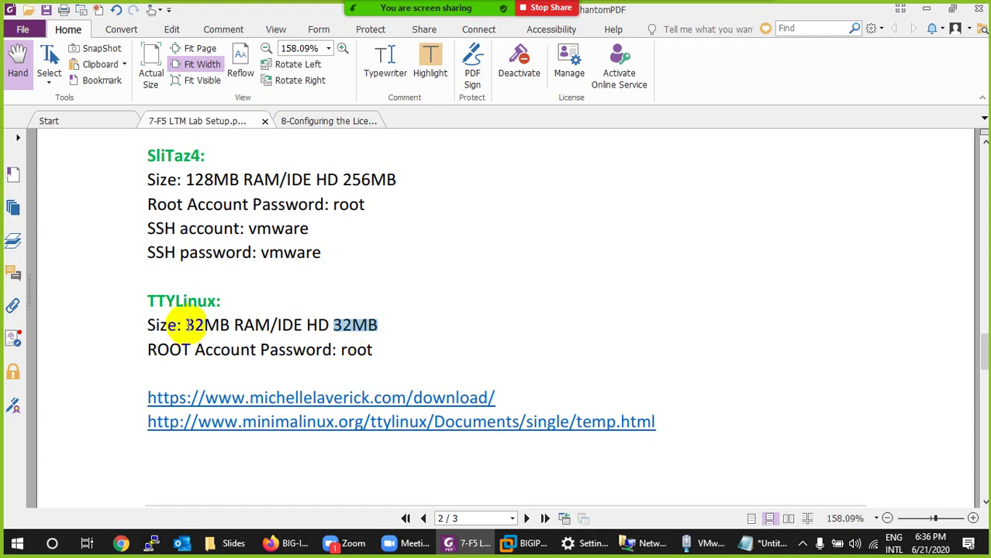
pyautogui.click(332, 409)
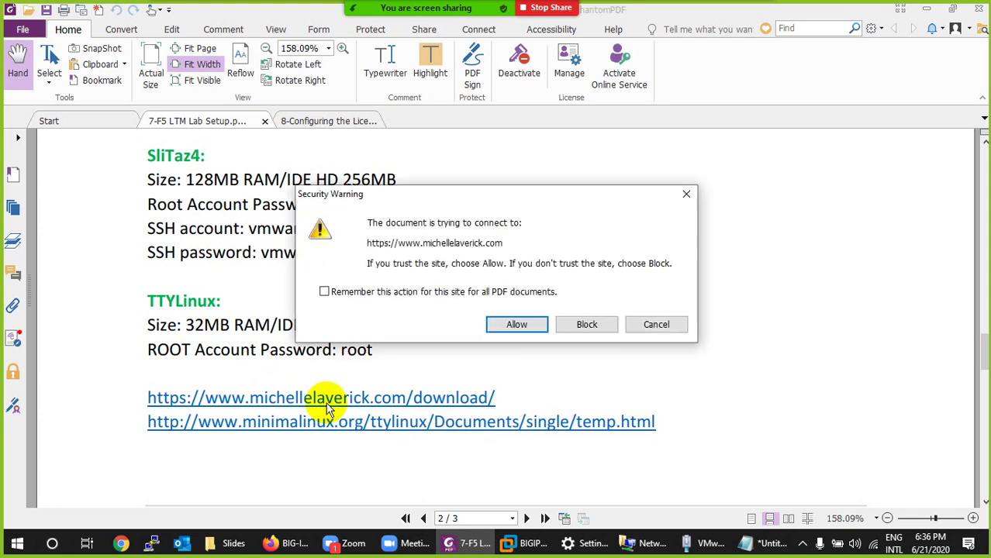
pyautogui.click(498, 323)
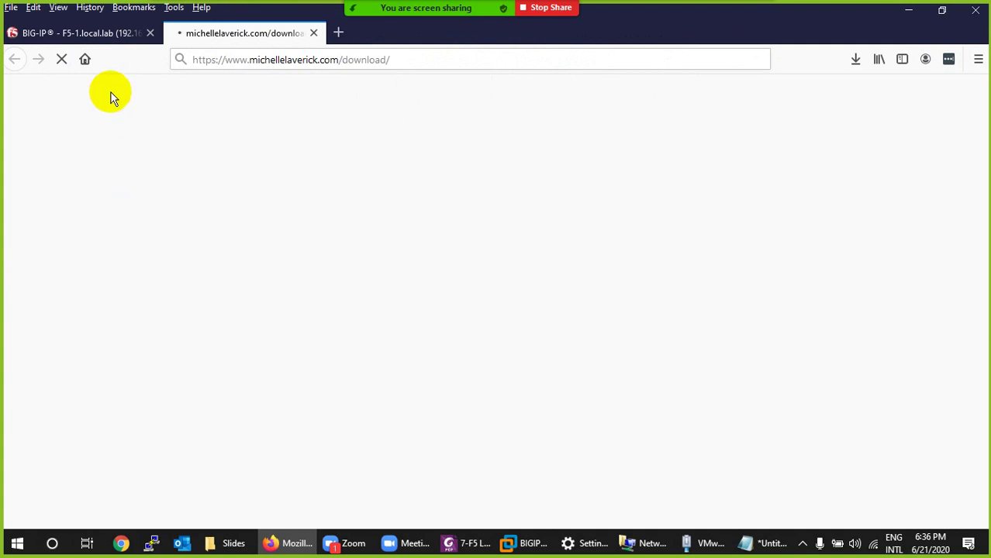
pyautogui.click(462, 546)
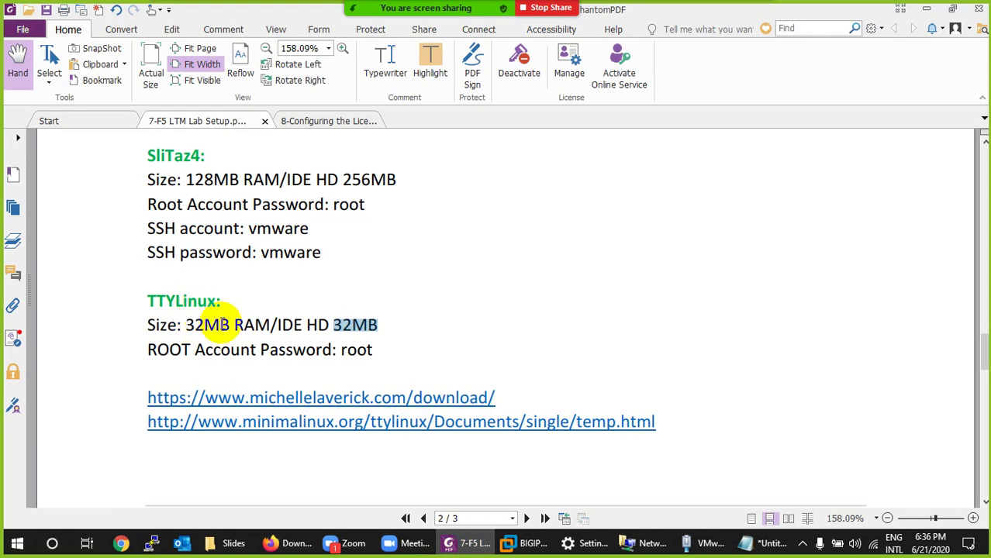
pyautogui.click(458, 545)
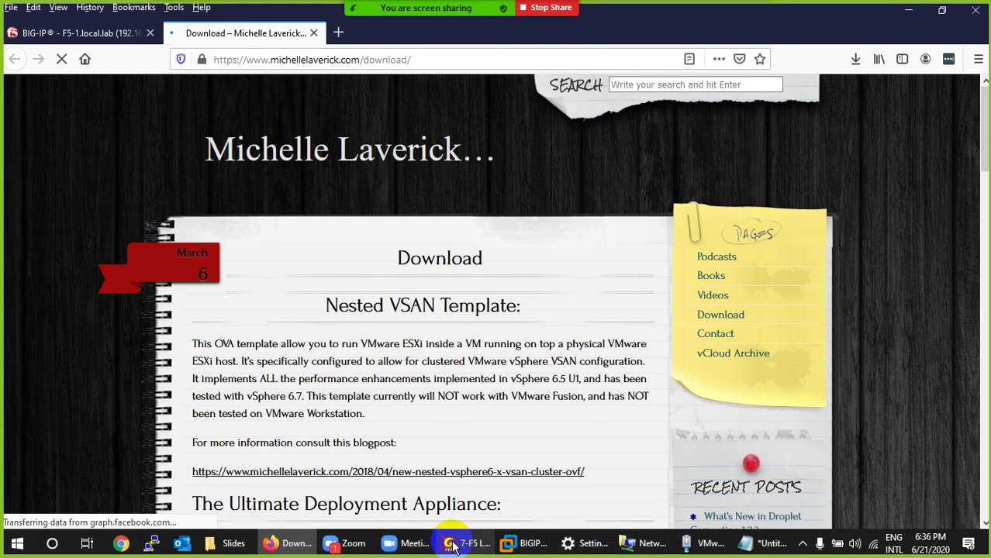
# Examine the download page's SliTaz4.0, TTYLinux and Damn Small Linux sections for memory sizes and available package formats.
pyautogui.scroll(-3, 387, 407)
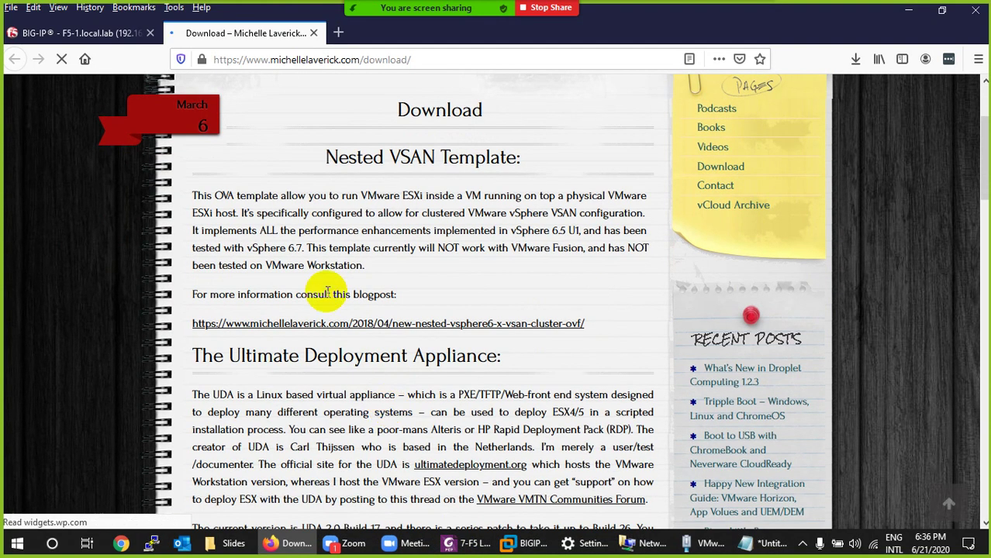
pyautogui.scroll(-4, 333, 318)
pyautogui.scroll(-12, 330, 339)
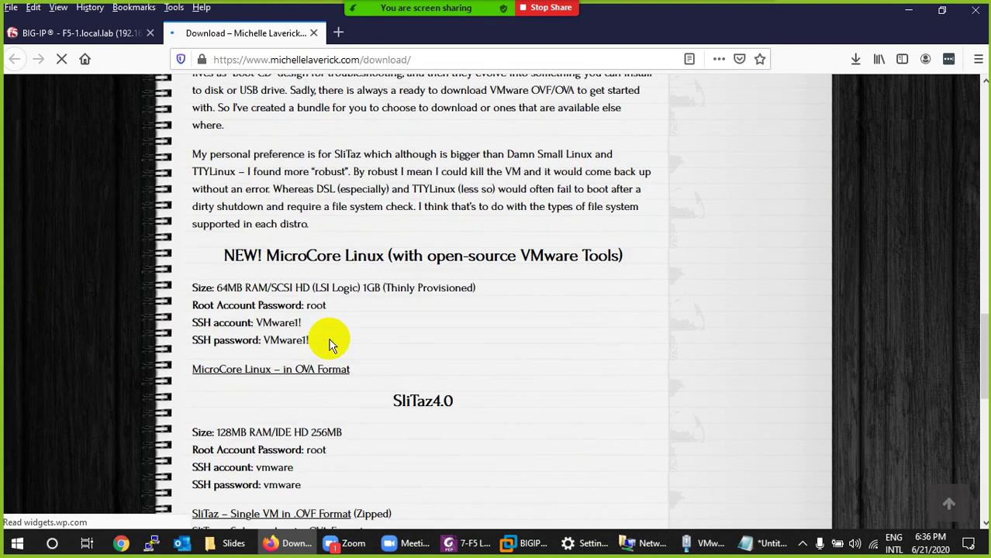
pyautogui.scroll(-1, 330, 344)
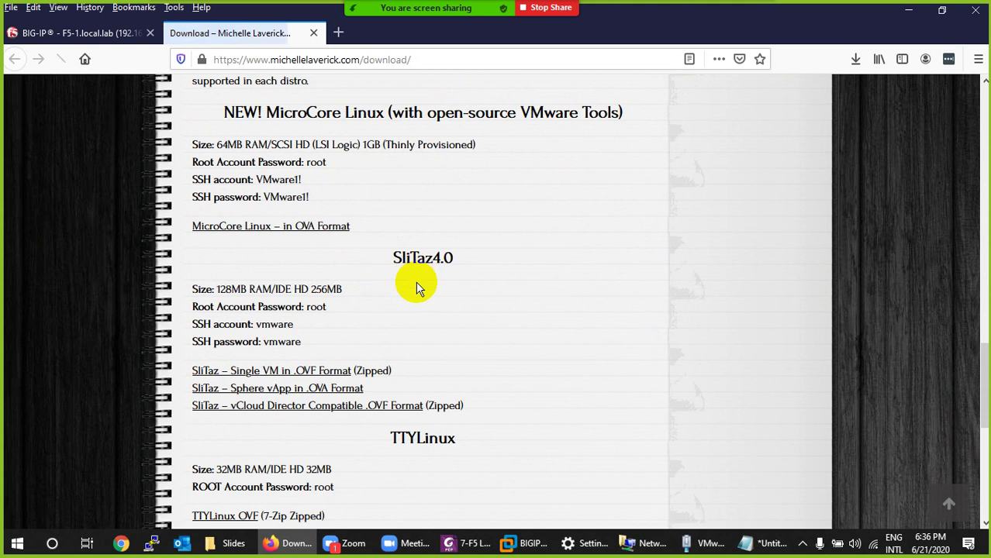
pyautogui.moveTo(215, 288); pyautogui.dragTo(247, 289)
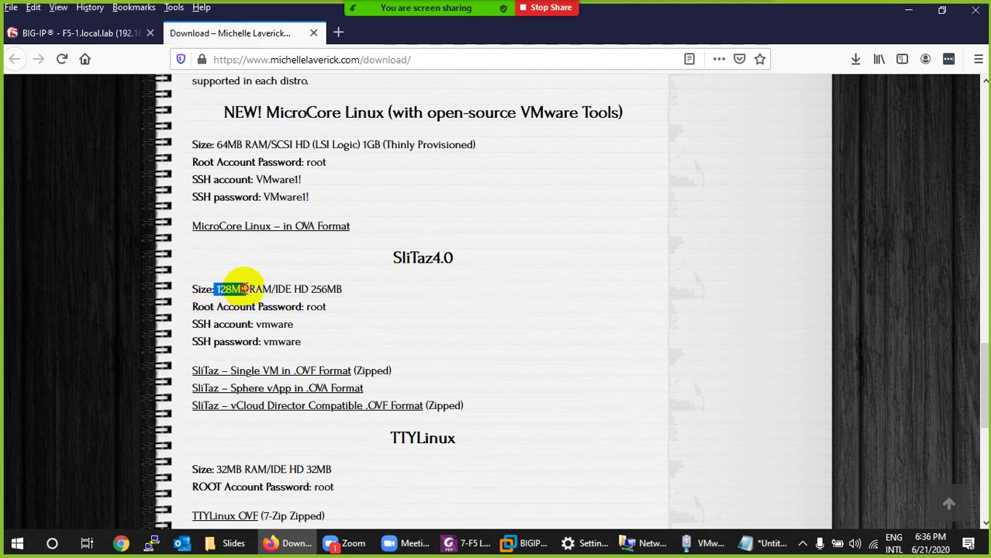
pyautogui.scroll(-4, 280, 370)
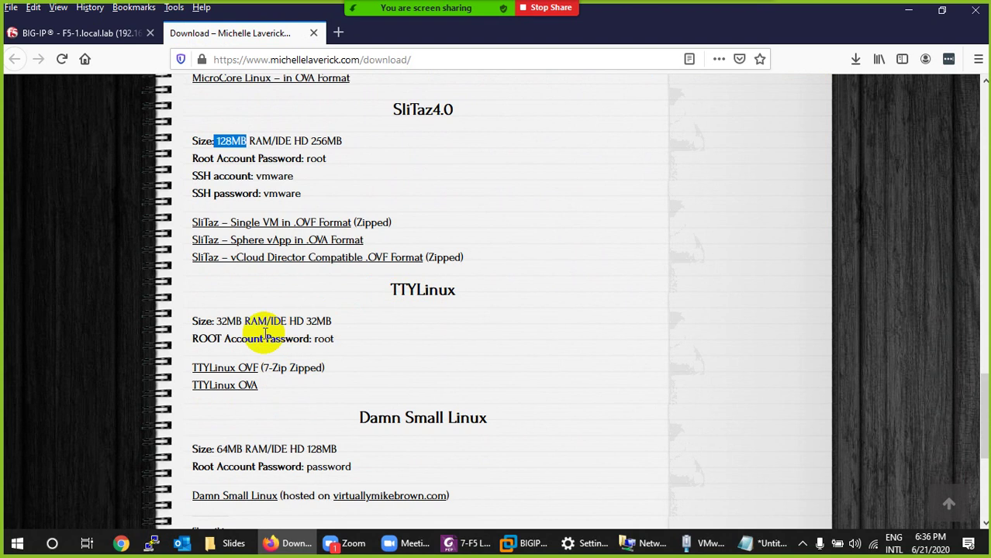
pyautogui.scroll(-2, 264, 327)
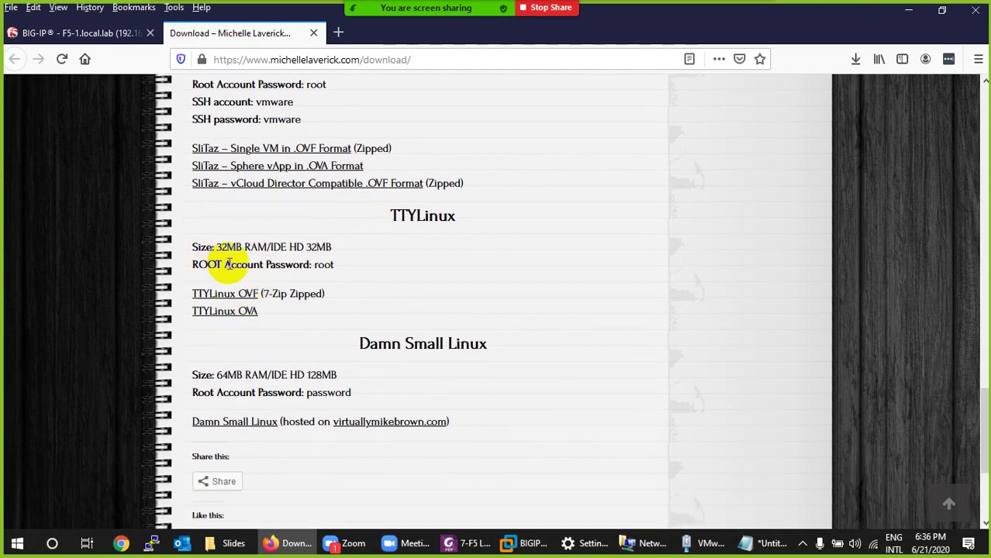
# Download the TTYLinux OVA, adding the duplicate with a numbered file name, and close the blank download page.
pyautogui.click(230, 318)
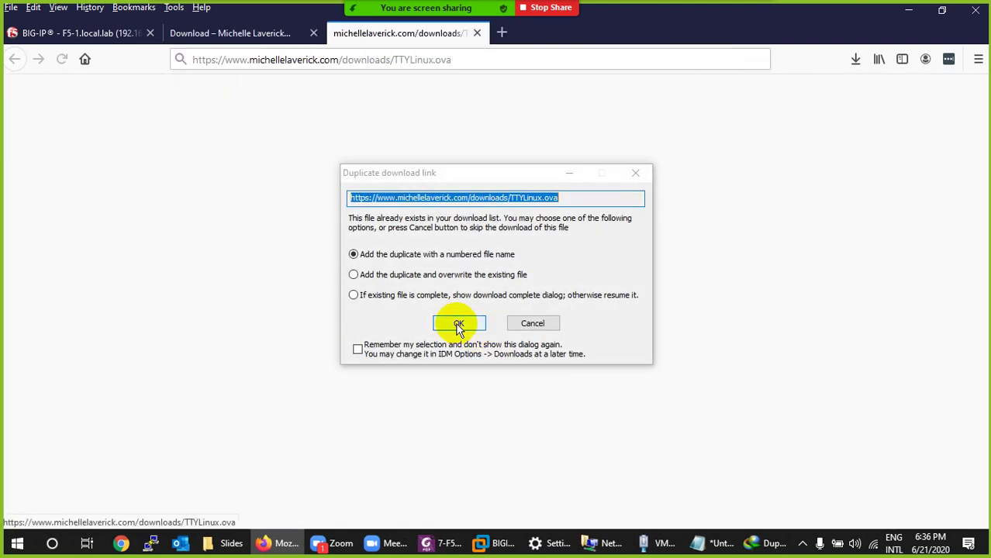
pyautogui.click(458, 324)
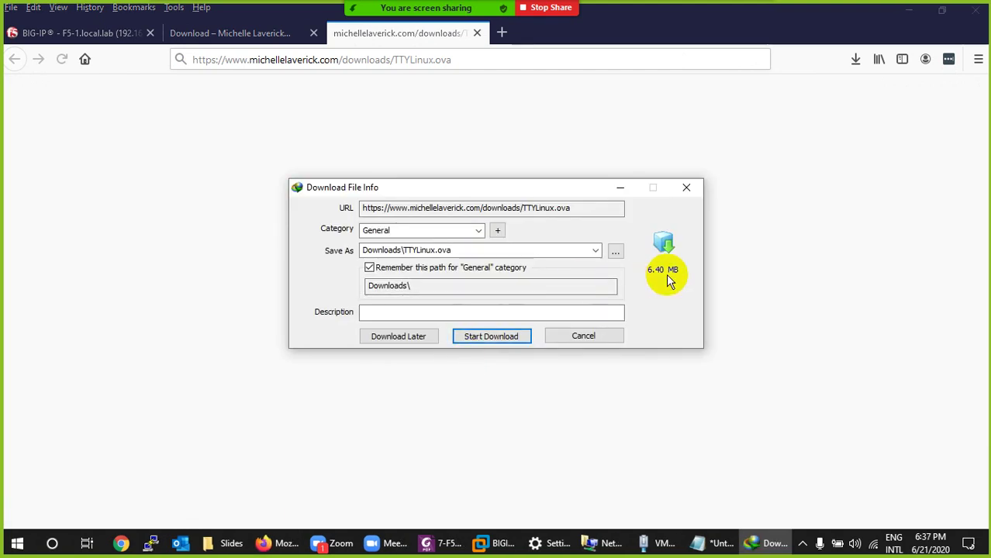
pyautogui.click(482, 340)
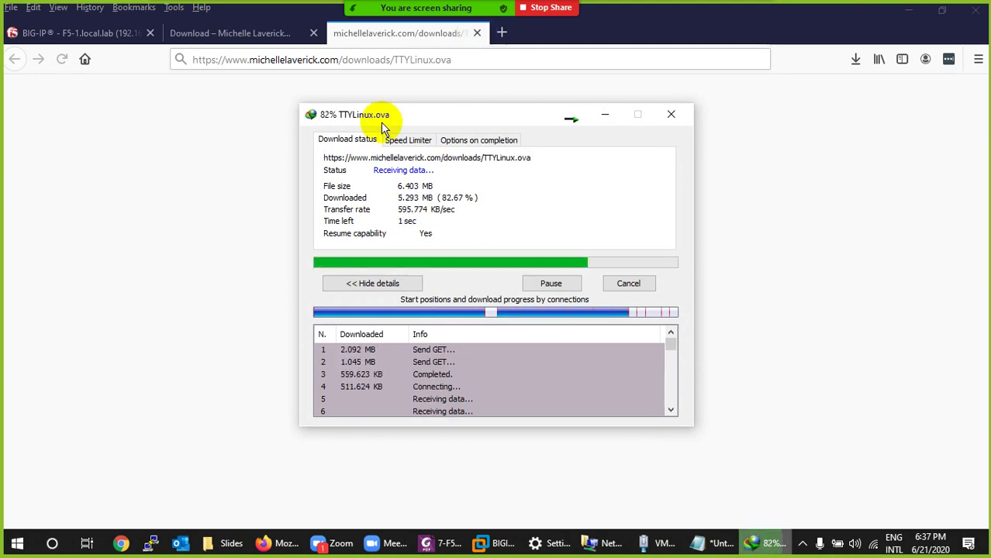
pyautogui.click(477, 34)
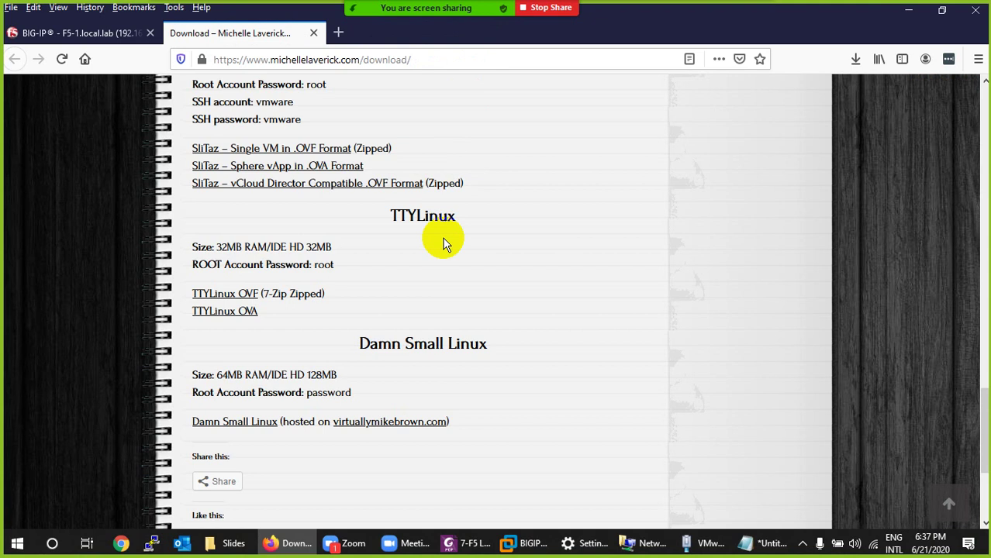
# Download the zipped TTYLinux OVF package as a duplicate with a numbered file name.
pyautogui.click(237, 294)
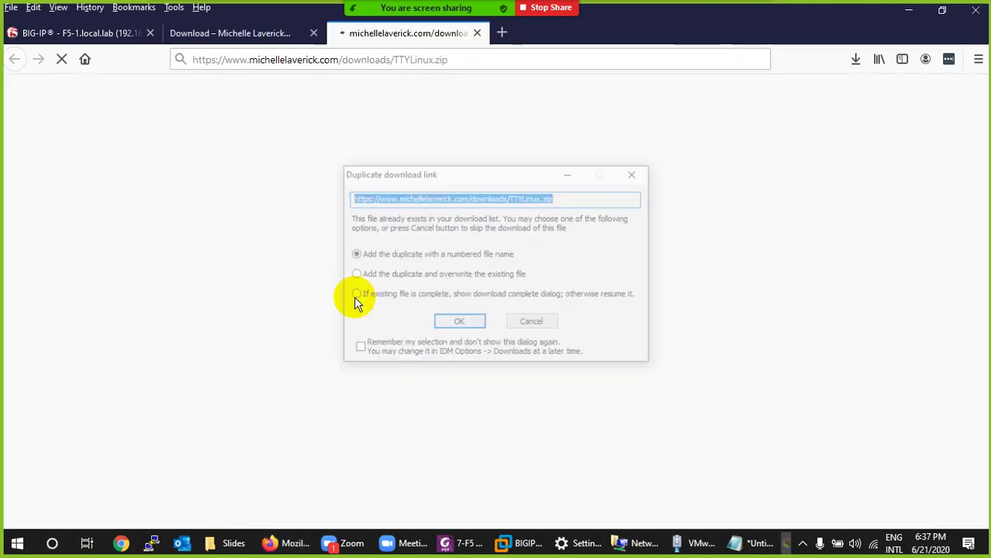
pyautogui.click(450, 320)
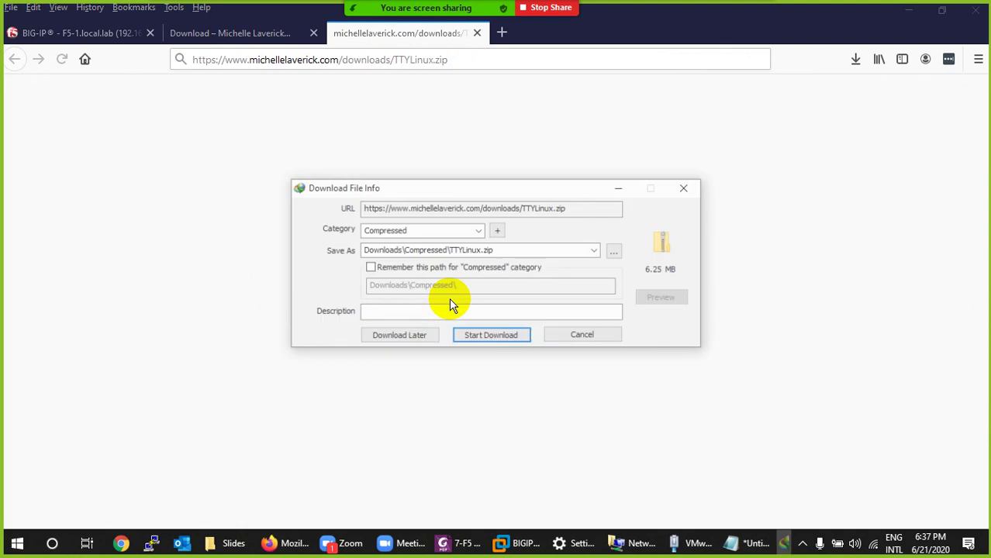
pyautogui.click(488, 336)
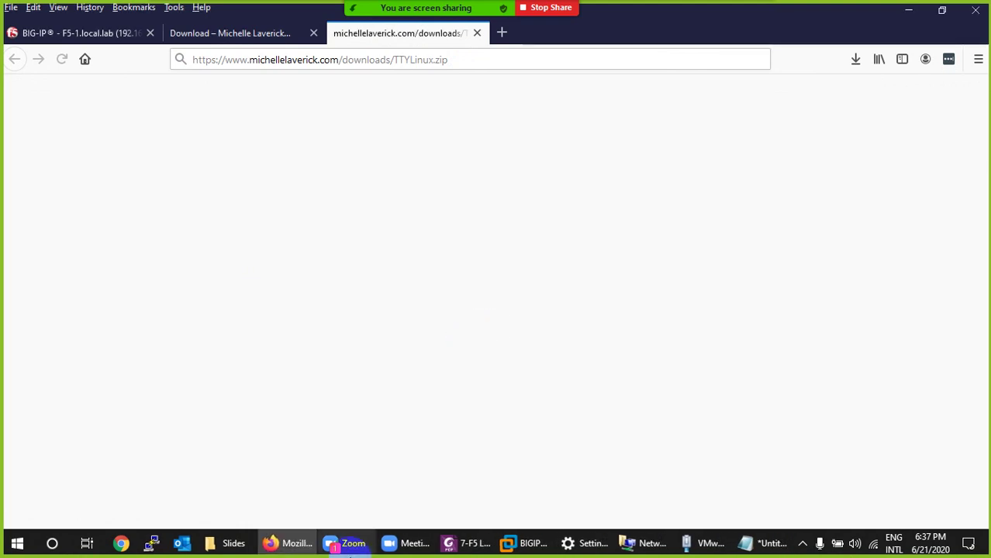
# In the Compressed subfolder of Downloads, extract TTYLinux.zip with 7-Zip into its own TTYLinux folder and open that folder.
pyautogui.click(233, 543)
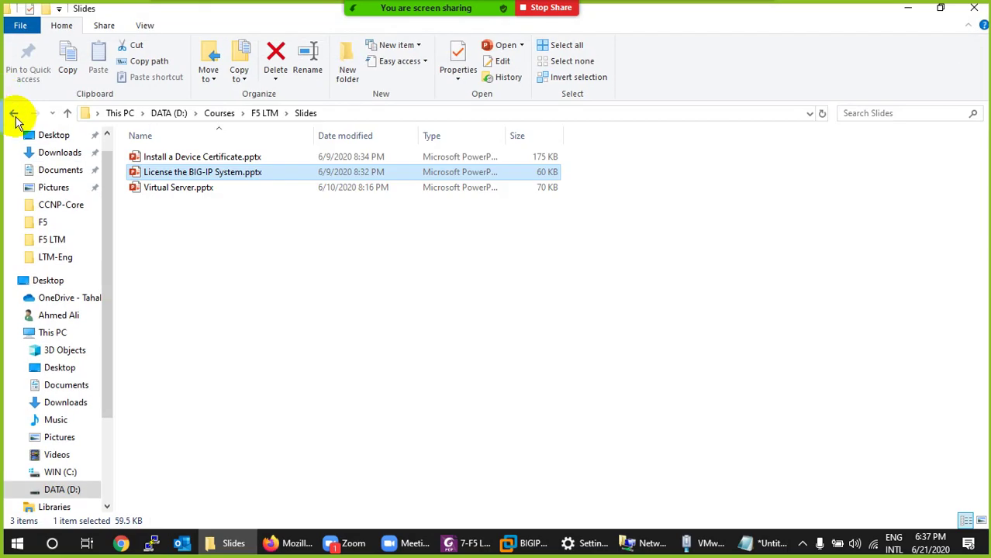
pyautogui.click(47, 153)
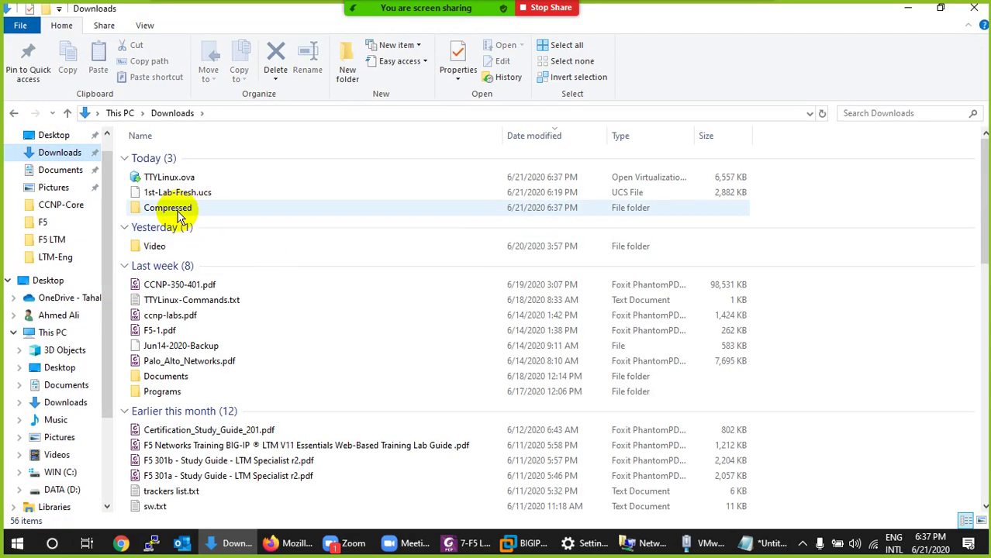
pyautogui.doubleClick(250, 214)
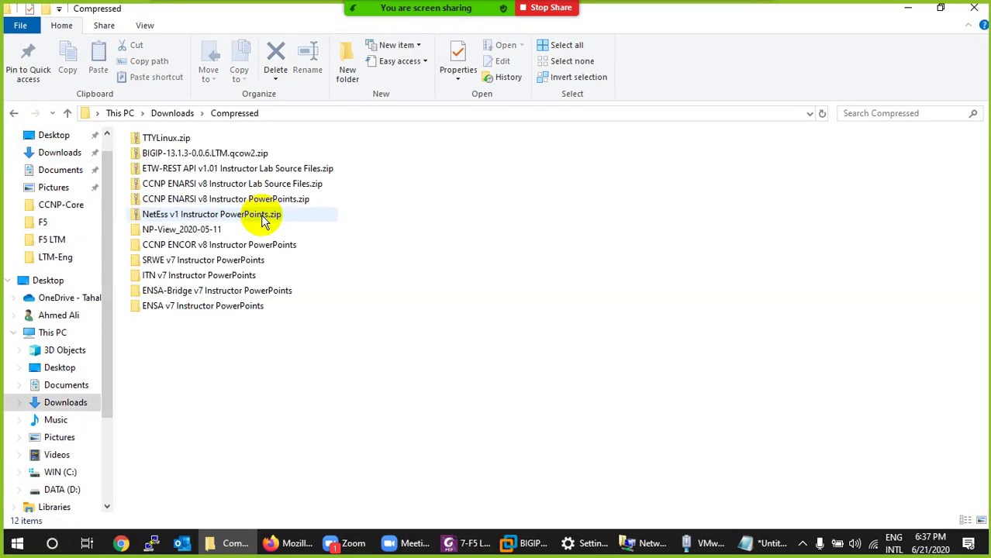
pyautogui.click(168, 141)
pyautogui.rightClick(168, 139)
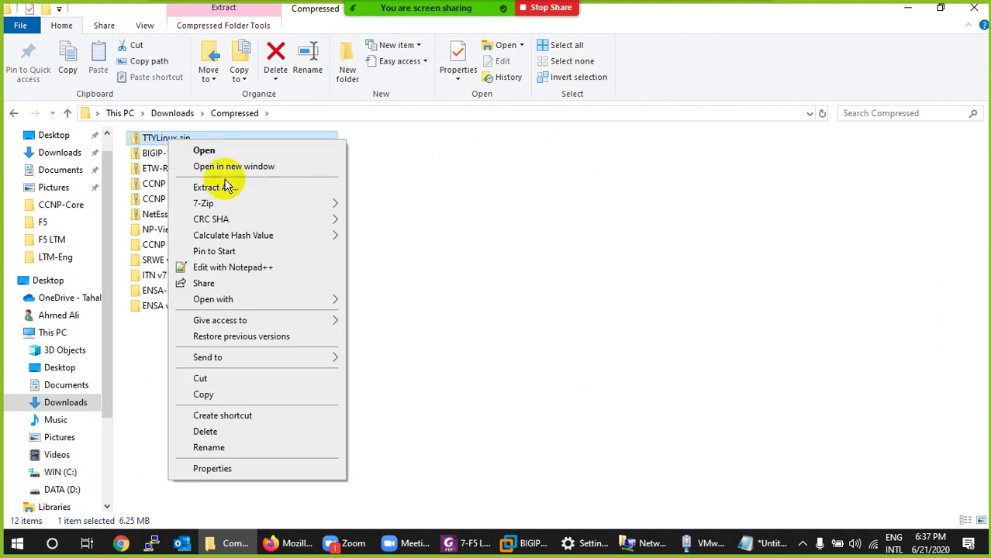
pyautogui.moveTo(343, 206)
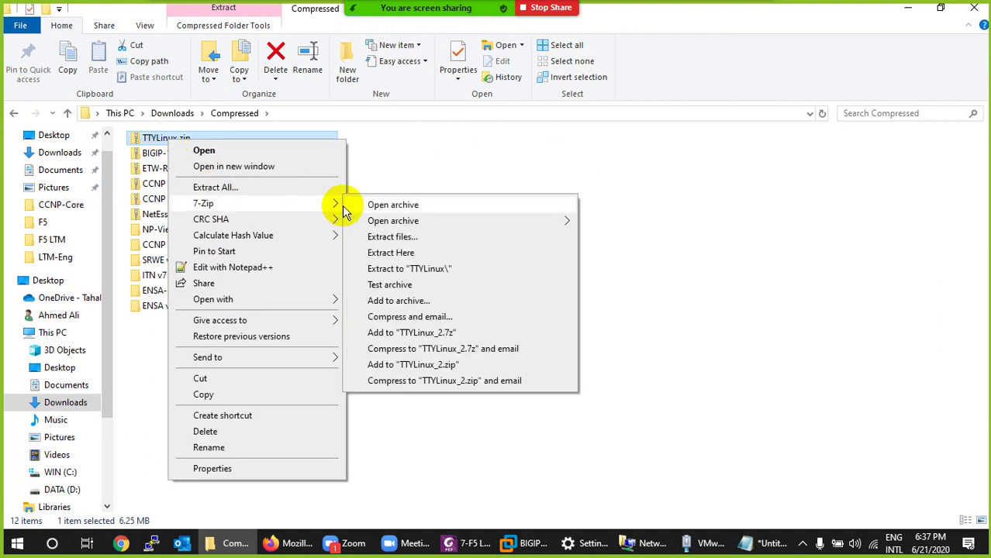
pyautogui.click(391, 268)
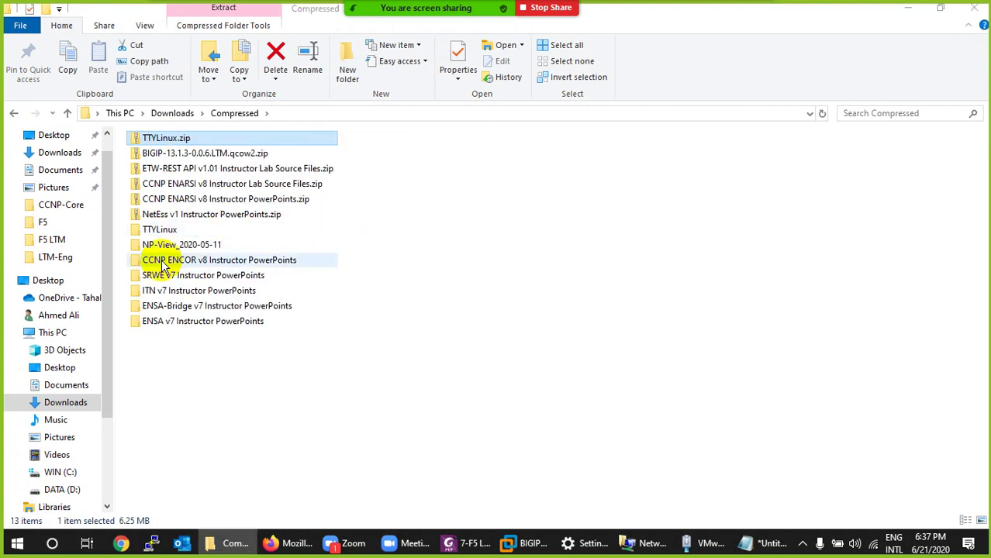
pyautogui.click(163, 231)
pyautogui.doubleClick(163, 231)
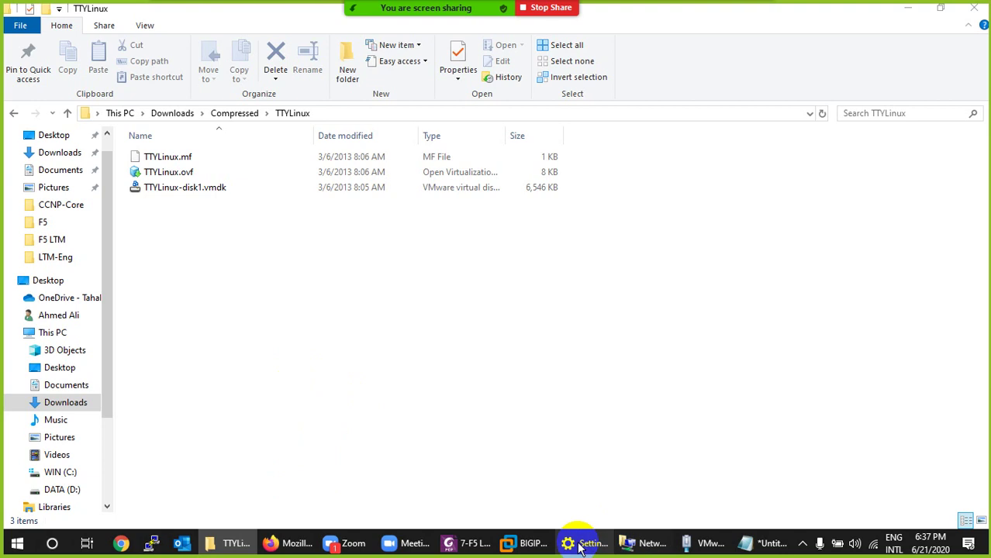
# Switch to VMware Workstation and cancel both Network Adapter 4's advanced settings and the BIGIP13-English machine settings.
pyautogui.click(518, 547)
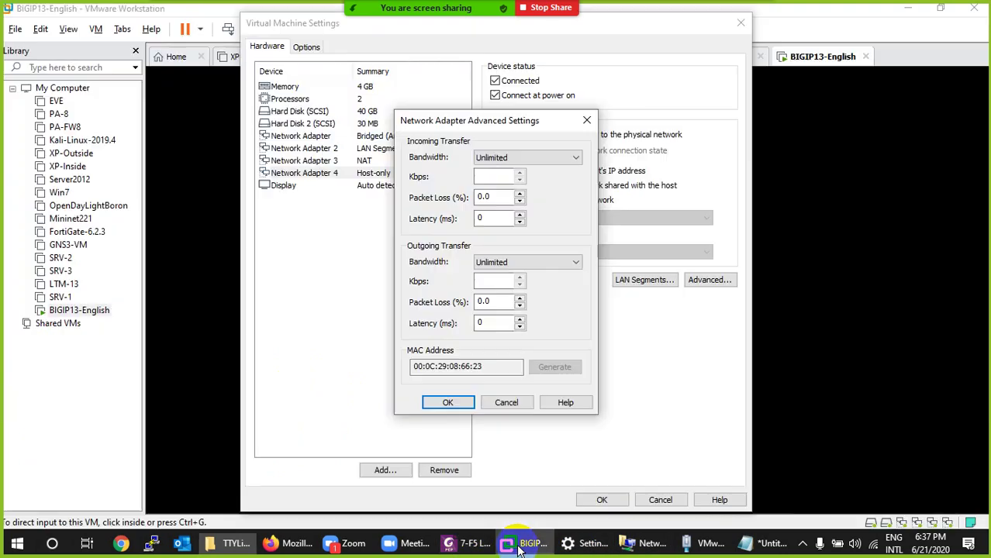
pyautogui.click(505, 404)
pyautogui.click(660, 500)
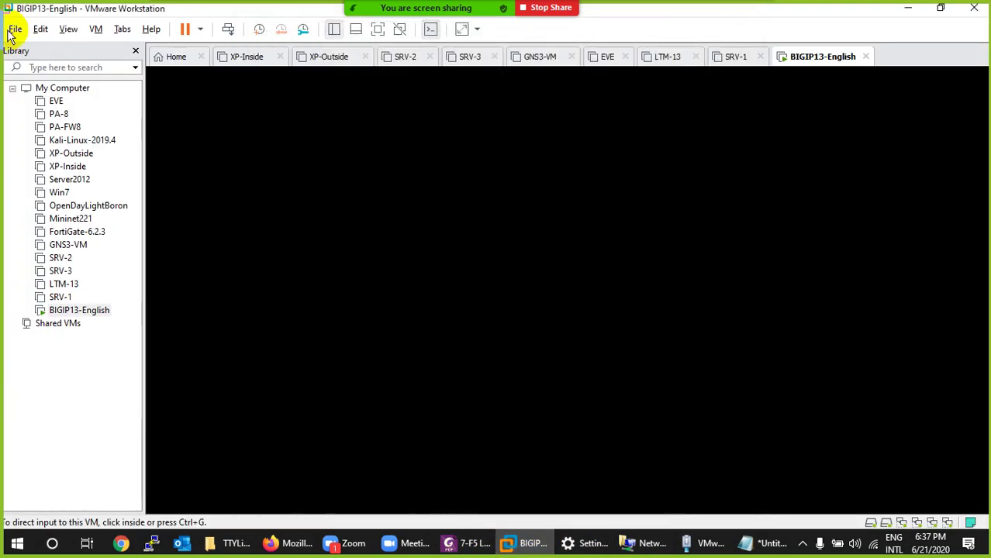
# Open the TTYLinux OVF file from the extracted TTYLinux folder and import it as a virtual machine named SERVER-1.
pyautogui.click(15, 30)
pyautogui.click(232, 192)
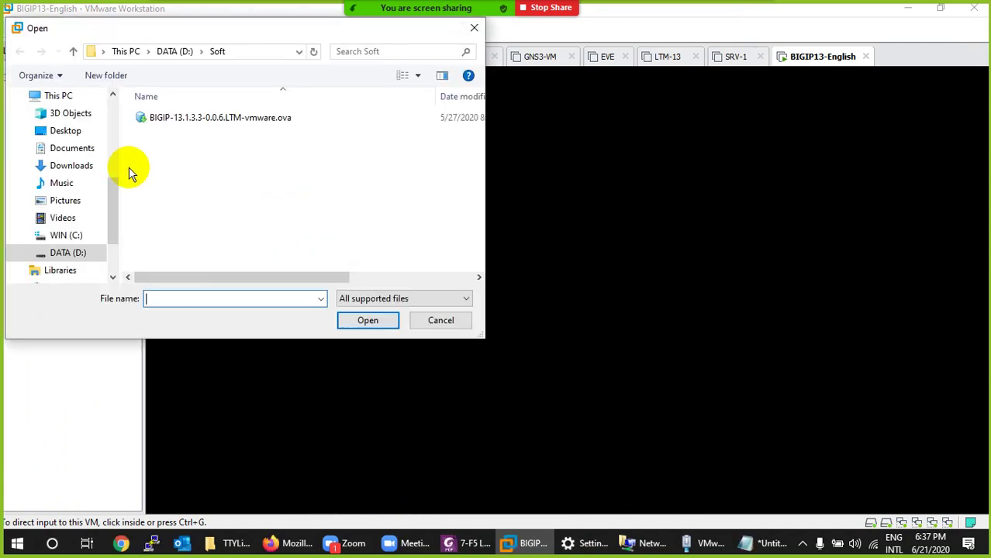
pyautogui.click(74, 172)
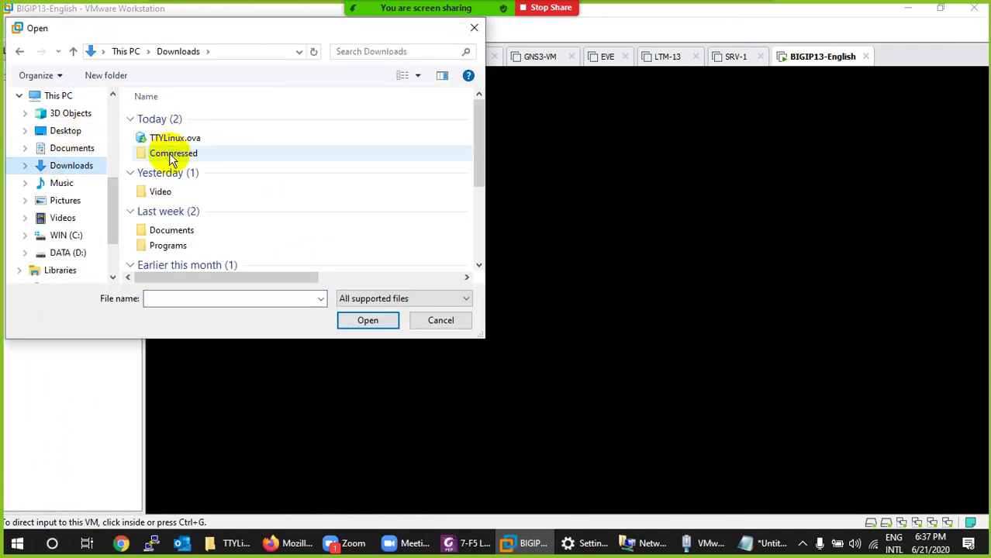
pyautogui.doubleClick(169, 159)
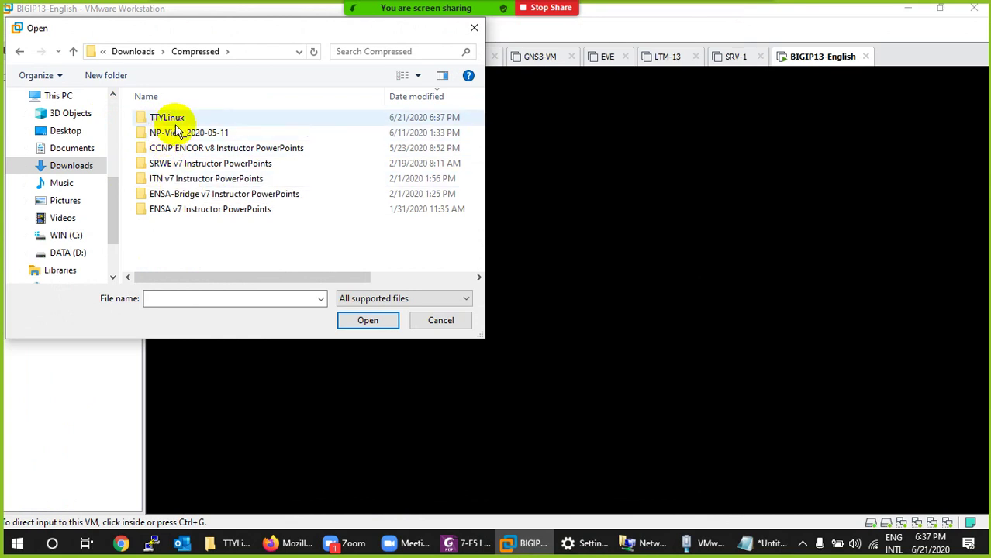
pyautogui.click(176, 120)
pyautogui.doubleClick(177, 124)
pyautogui.doubleClick(161, 115)
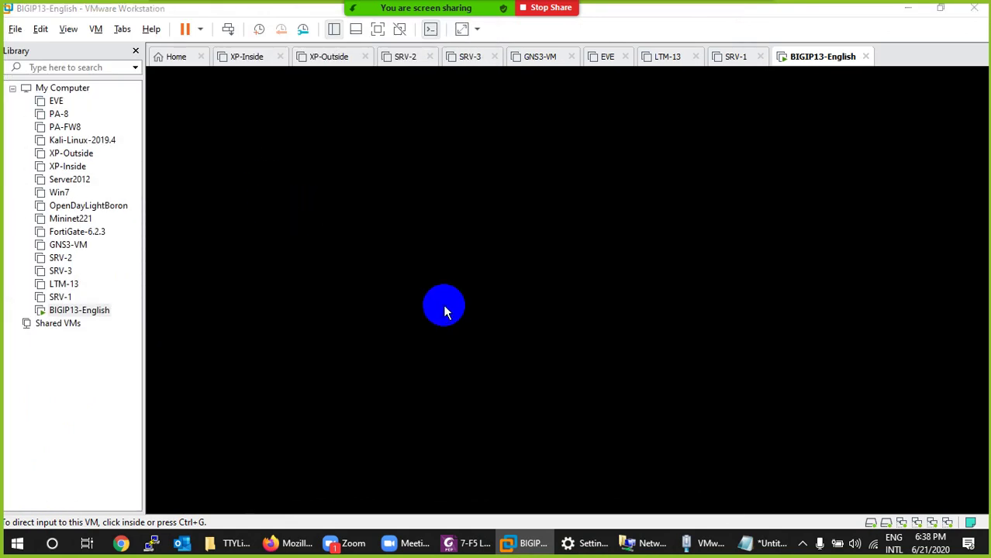
pyautogui.moveTo(438, 269); pyautogui.dragTo(374, 273)
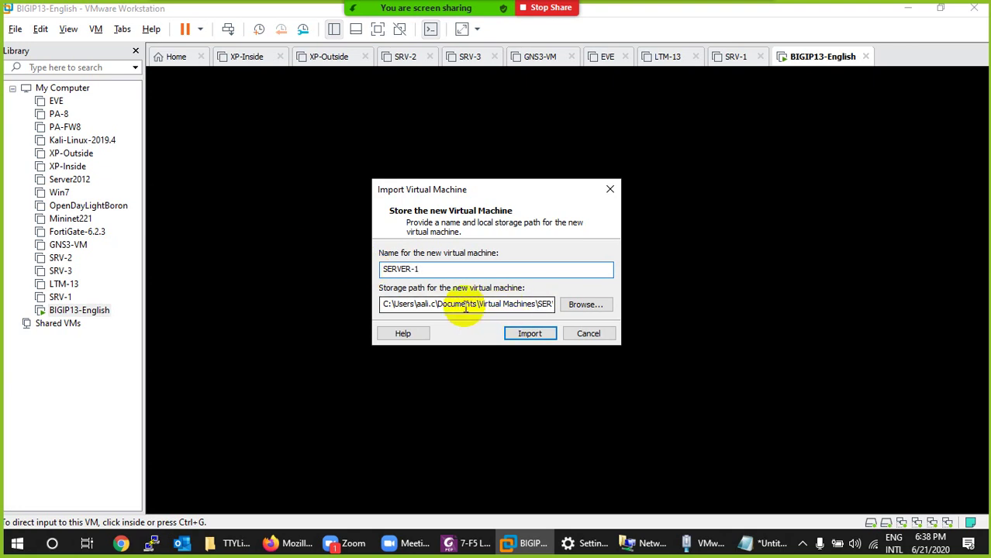
pyautogui.click(527, 335)
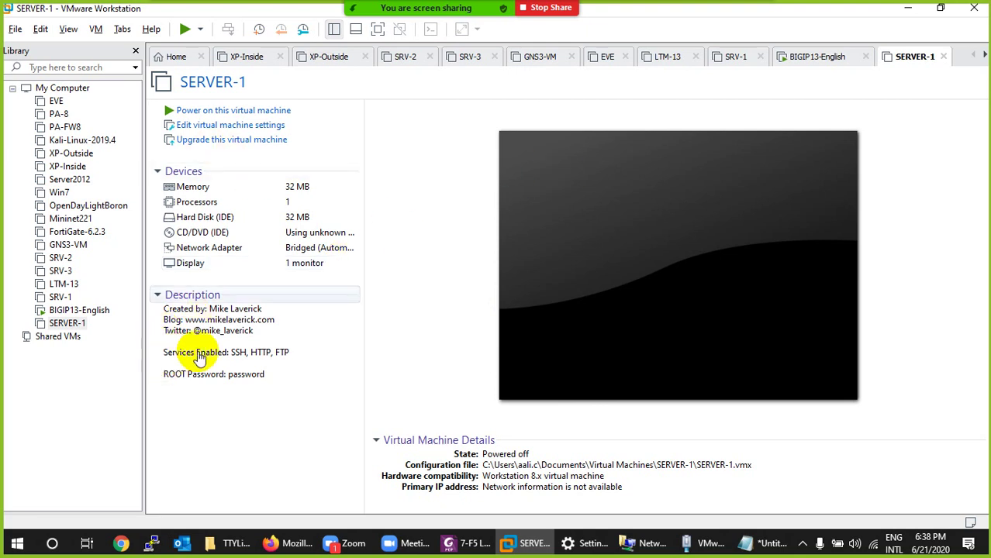
# Open the settings of SERVER-1's network adapter and change its connection type to LAN segment.
pyautogui.moveTo(231, 353); pyautogui.dragTo(283, 353)
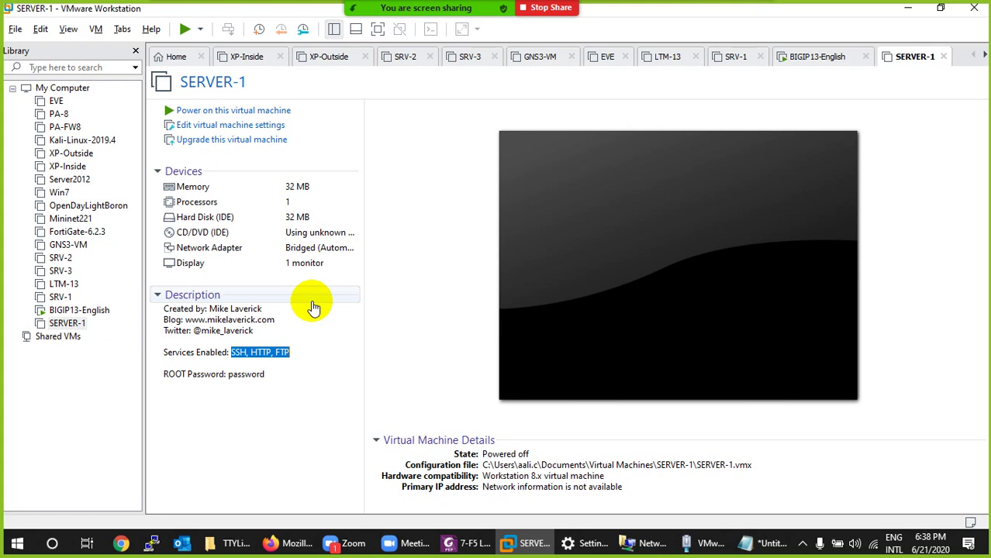
pyautogui.click(214, 254)
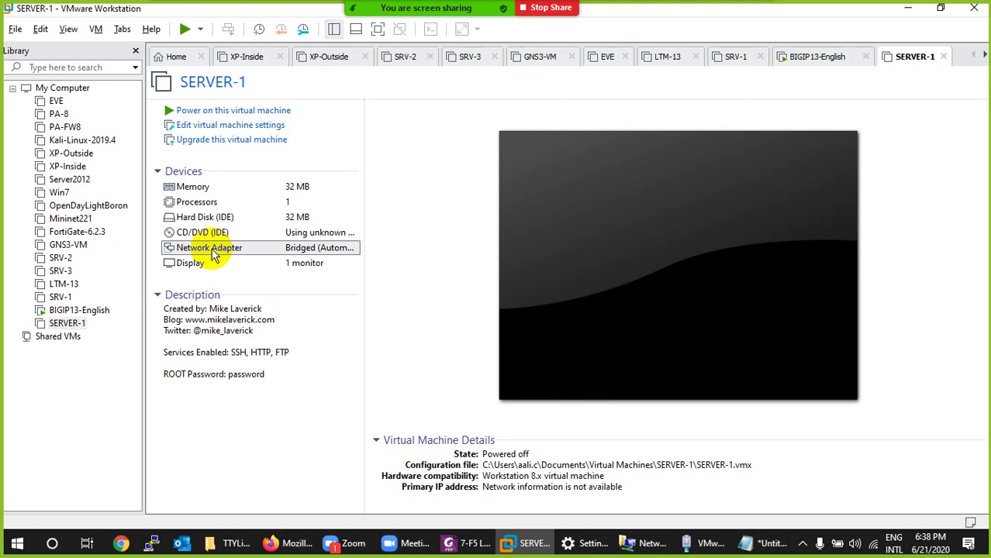
pyautogui.doubleClick(213, 254)
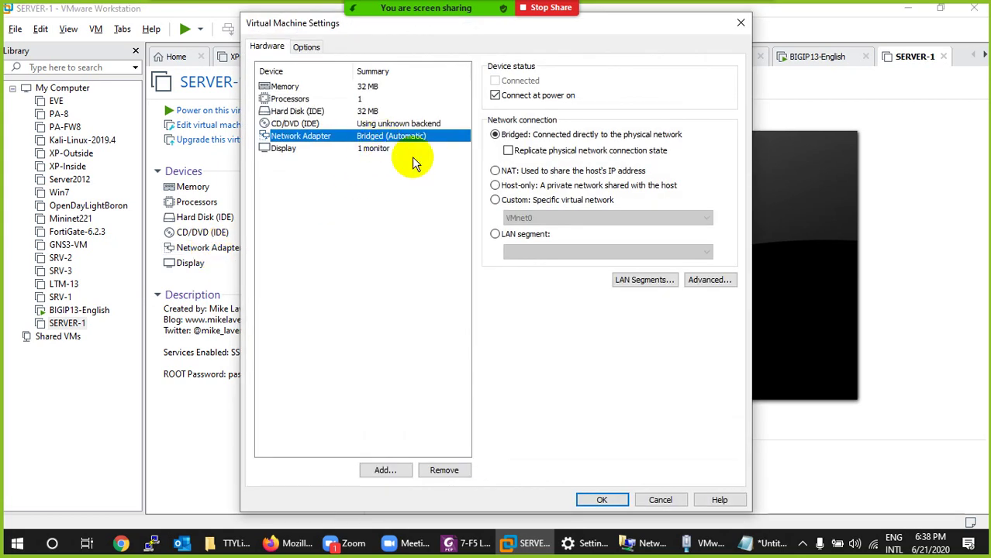
pyautogui.click(496, 235)
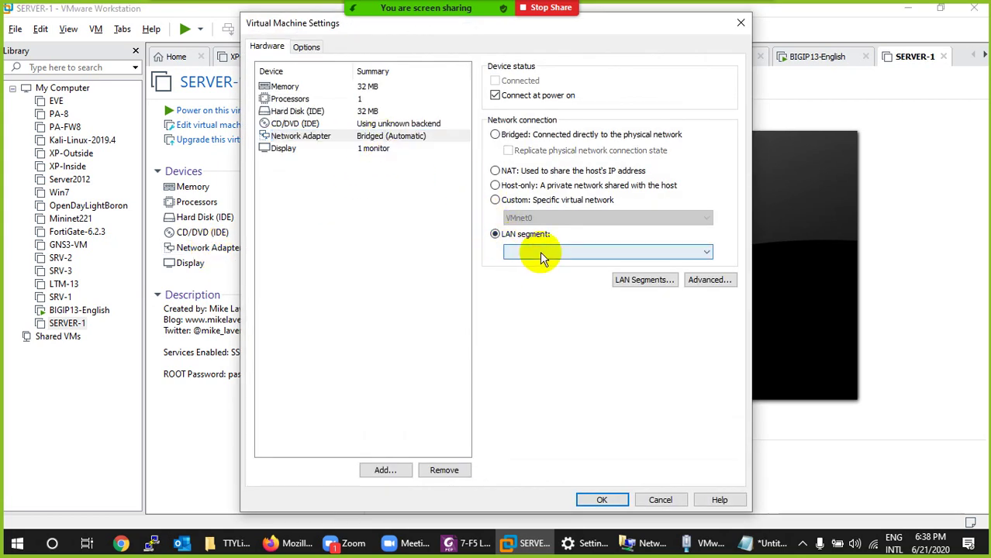
pyautogui.click(540, 251)
# Switch to the F5 LTM Lab Setup PDF, examine the interface-to-adapter table, and return to the SERVER-1 settings in VMware Workstation.
pyautogui.click(454, 540)
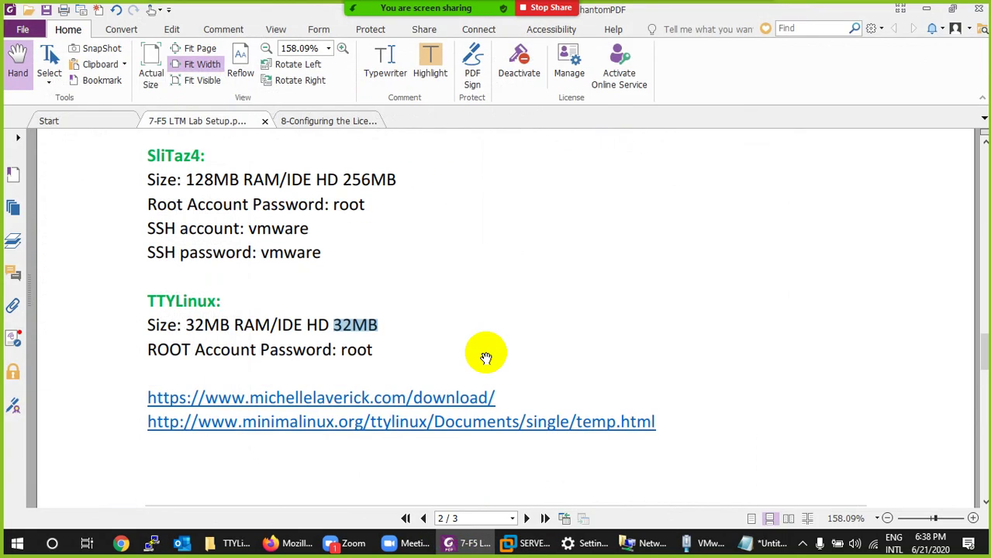
pyautogui.scroll(10, 478, 341)
pyautogui.scroll(3, 478, 334)
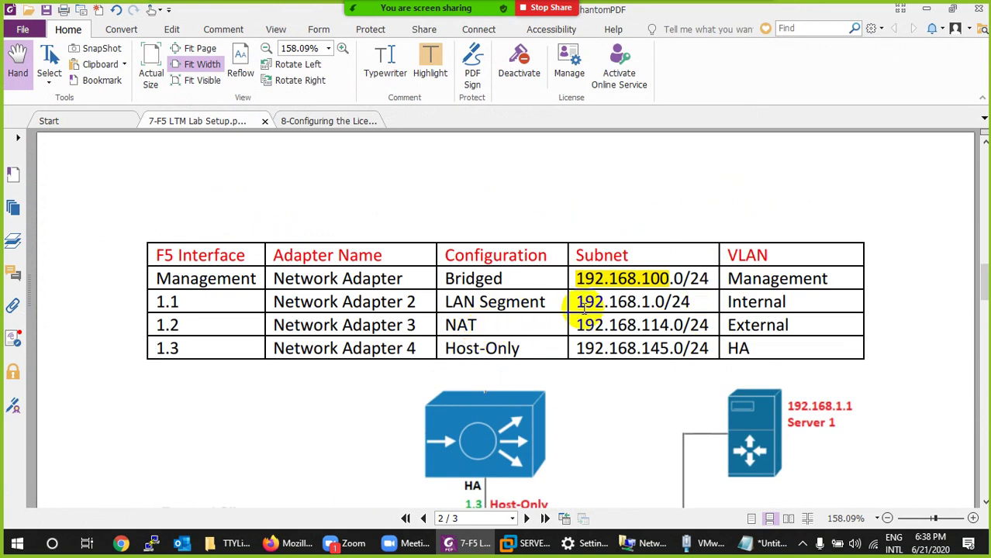
pyautogui.click(465, 543)
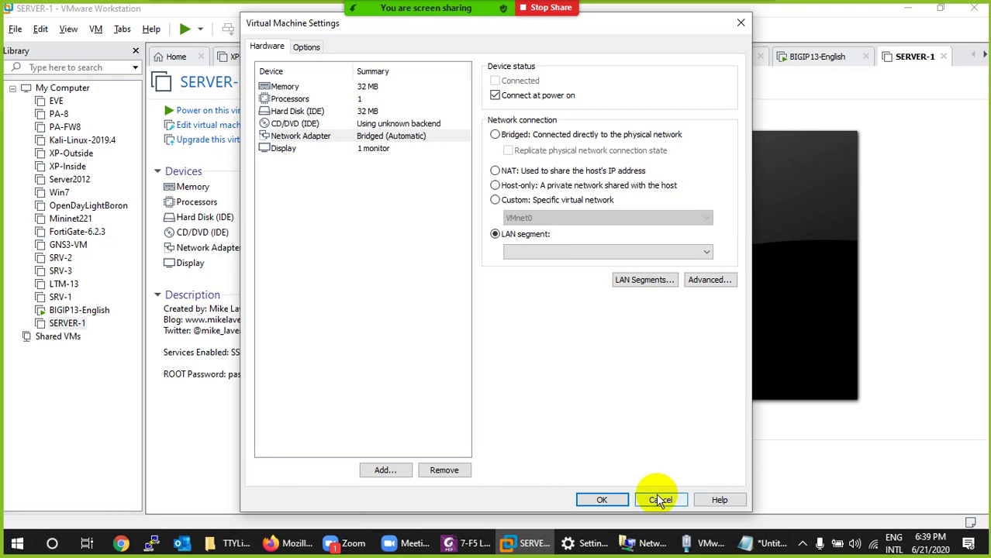
# Assign SERVER-1's network adapter to the LAN segment named Servers and save the machine settings.
pyautogui.click(353, 138)
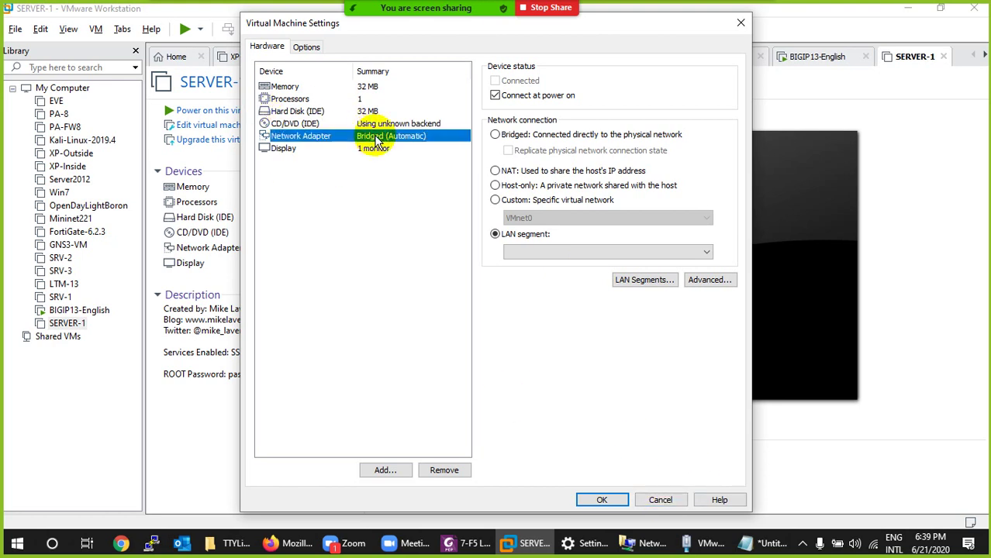
pyautogui.click(497, 233)
pyautogui.click(520, 252)
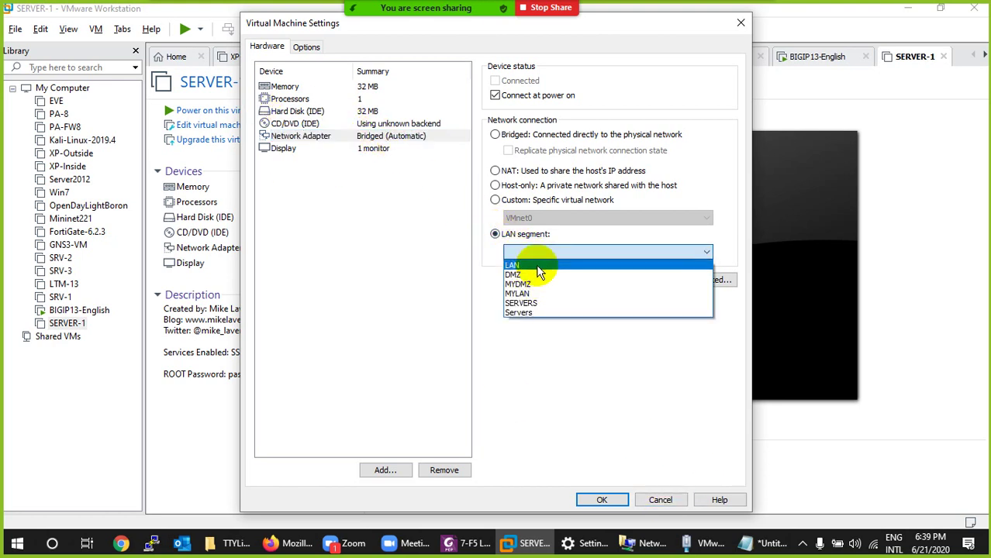
pyautogui.click(532, 312)
pyautogui.click(601, 500)
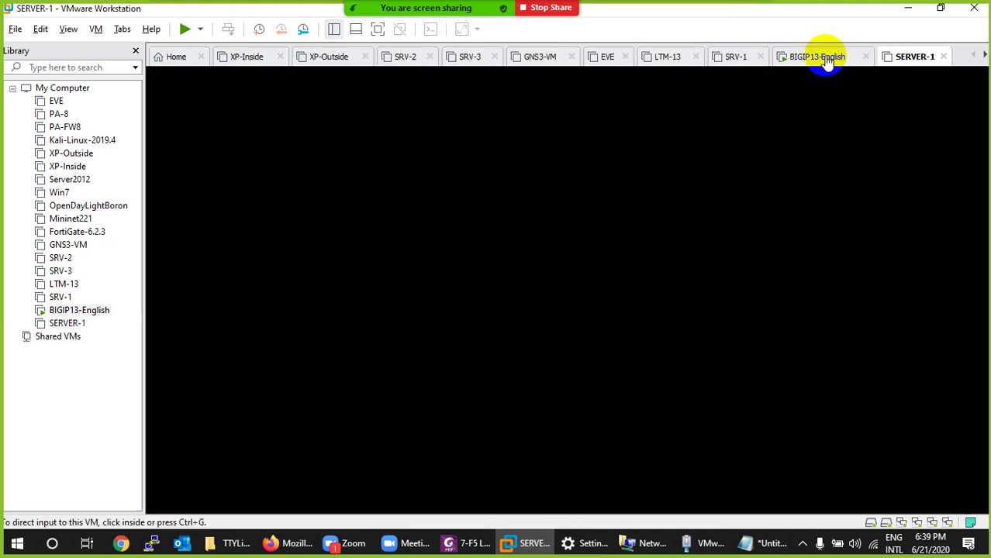
# Check which LAN segment Network Adapter 2 of BIGIP13-English uses, and close its settings without changes.
pyautogui.rightClick(827, 60)
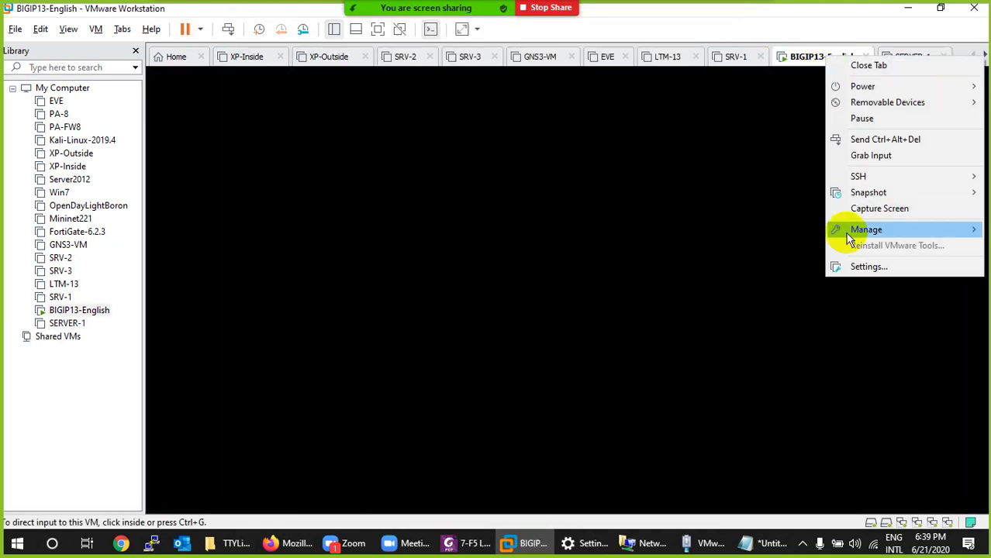
pyautogui.click(848, 267)
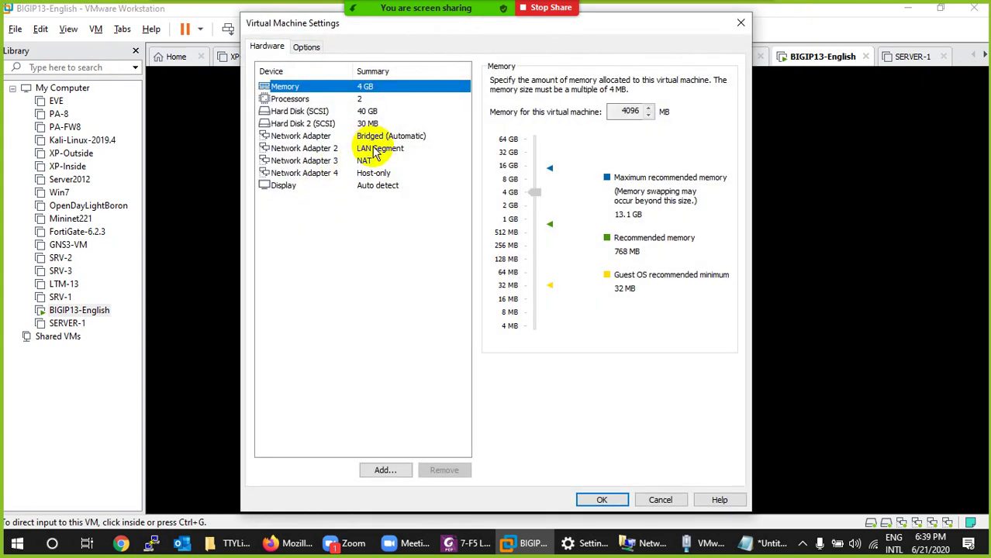
pyautogui.click(371, 148)
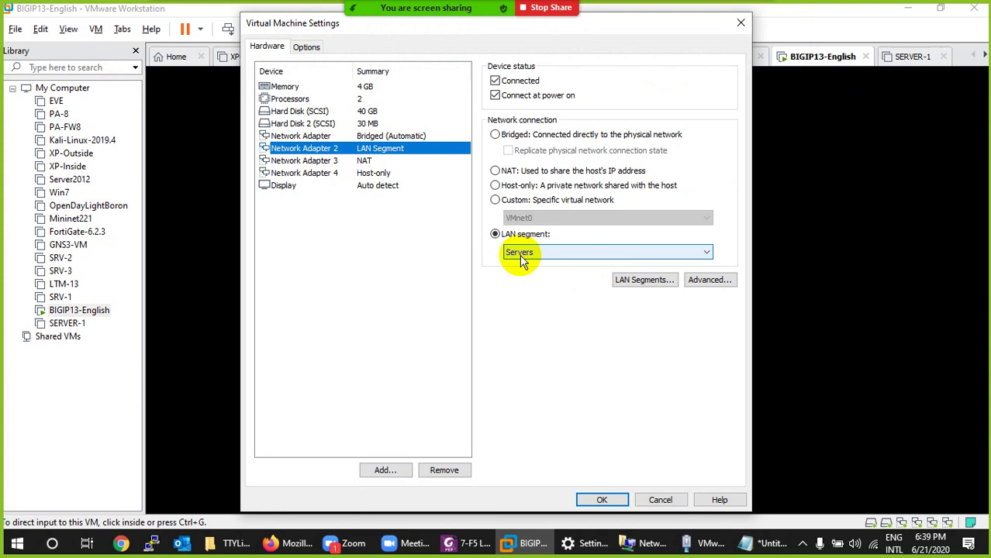
pyautogui.click(656, 500)
# Check the LAN segment assigned to SERVER-1's network adapter and close its settings without changes.
pyautogui.click(912, 59)
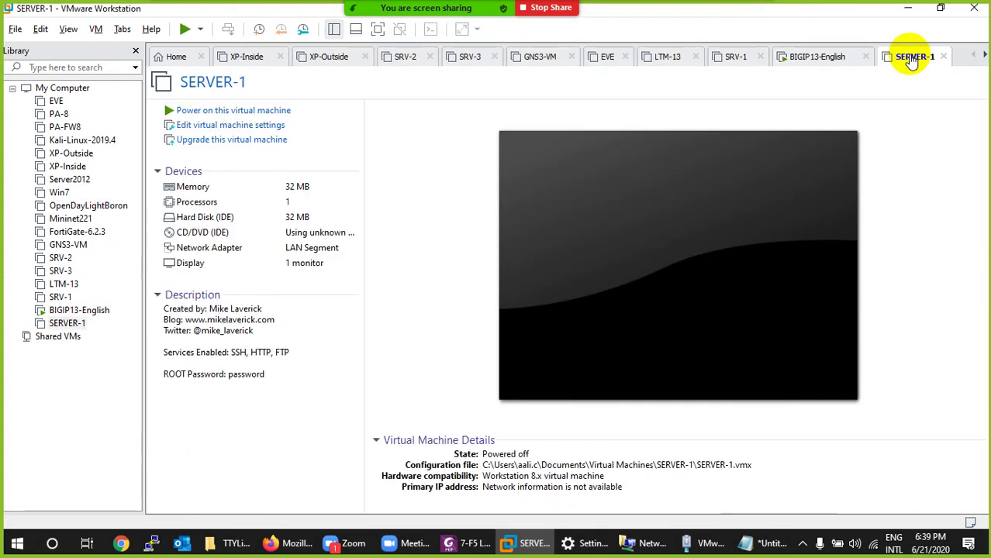
pyautogui.rightClick(912, 62)
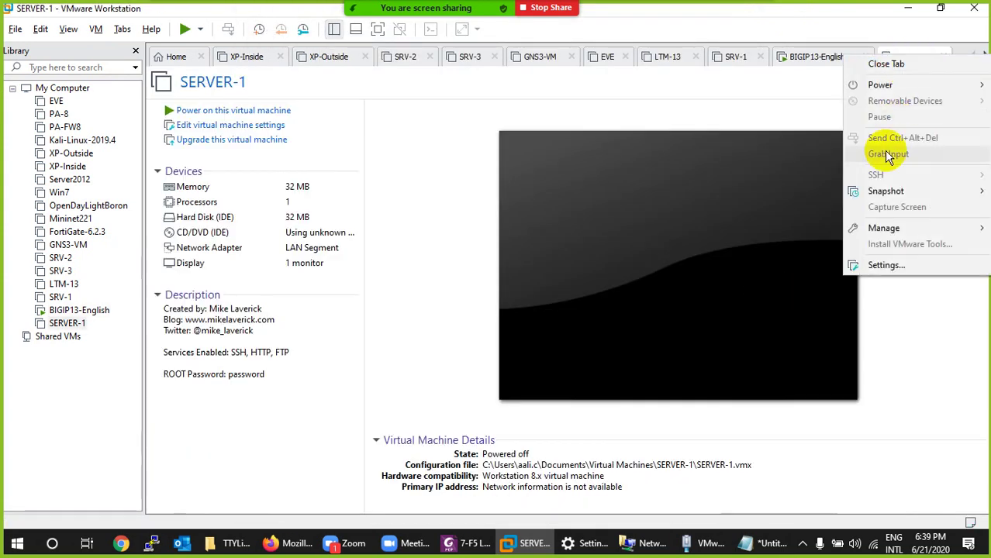
pyautogui.click(311, 254)
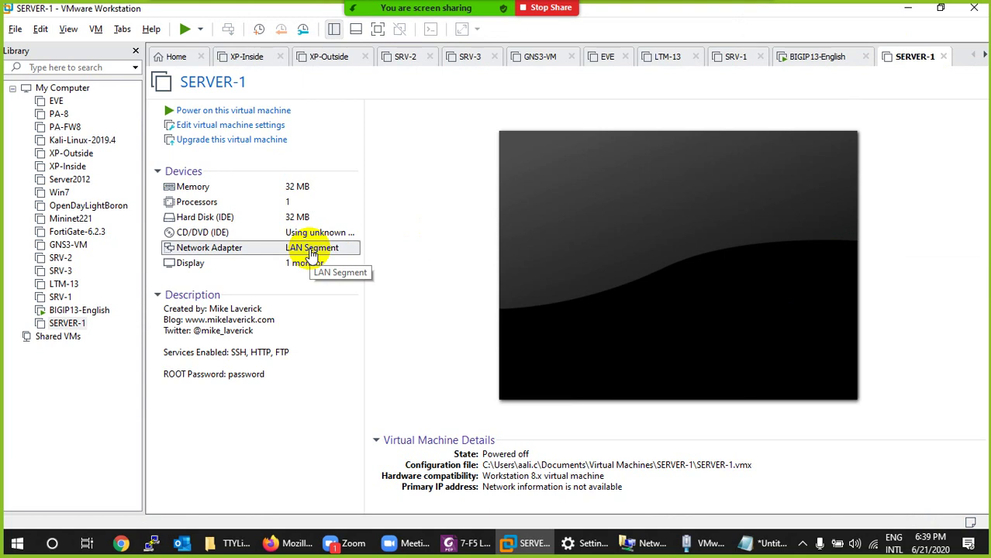
pyautogui.doubleClick(324, 191)
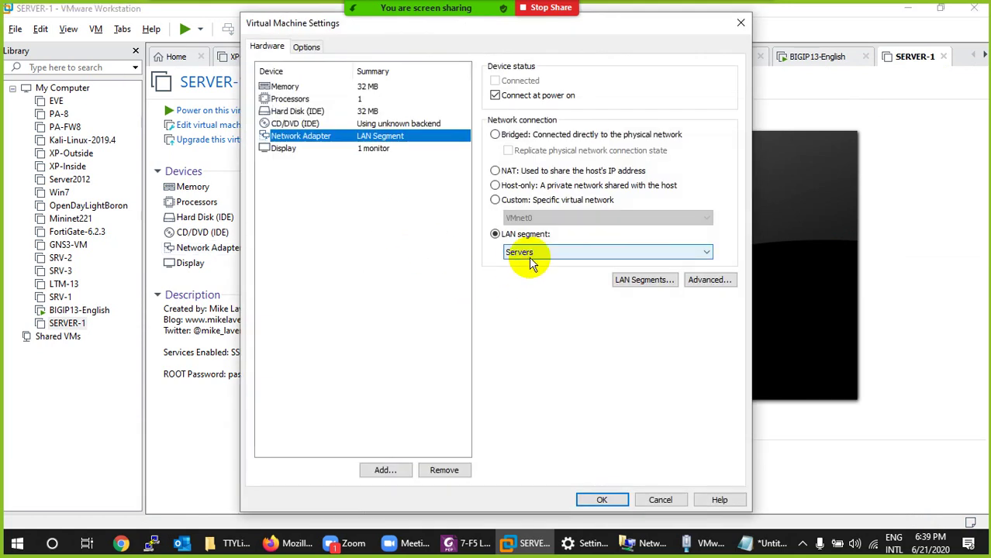
pyautogui.click(656, 498)
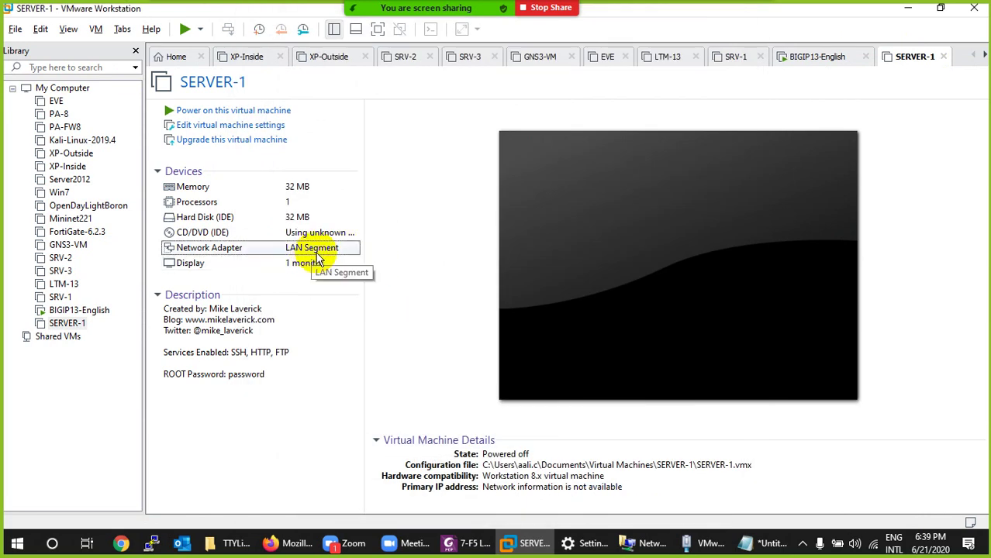
# Power on SERVER-1, boot ttylinux, and log in to its console as root with the account password.
pyautogui.click(213, 111)
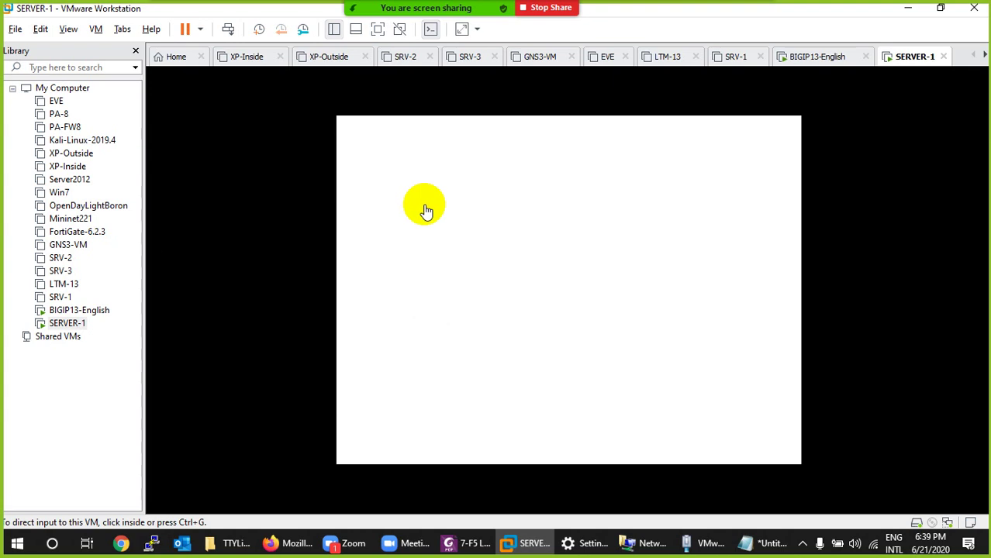
pyautogui.click(443, 206)
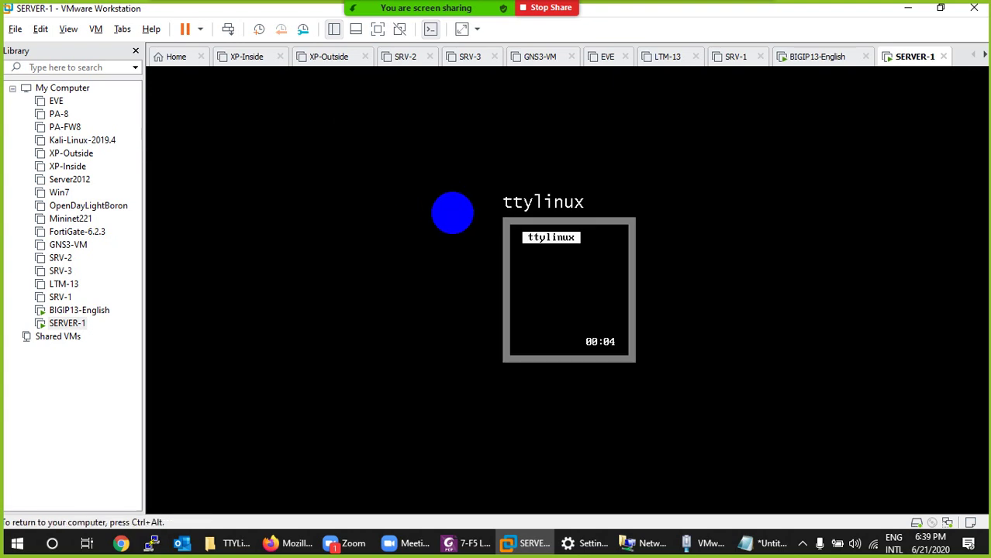
pyautogui.press('Return')
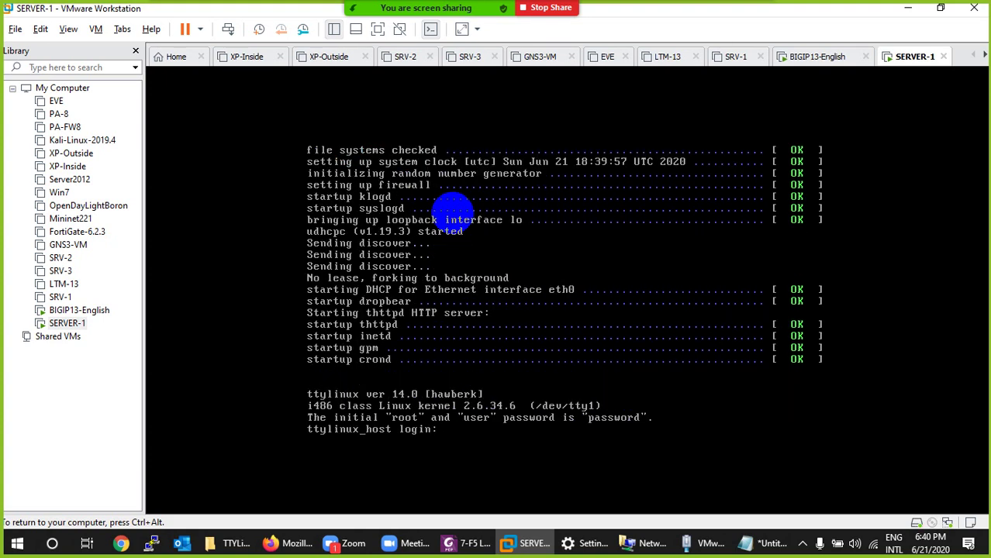
pyautogui.write('root')
pyautogui.press('Return')
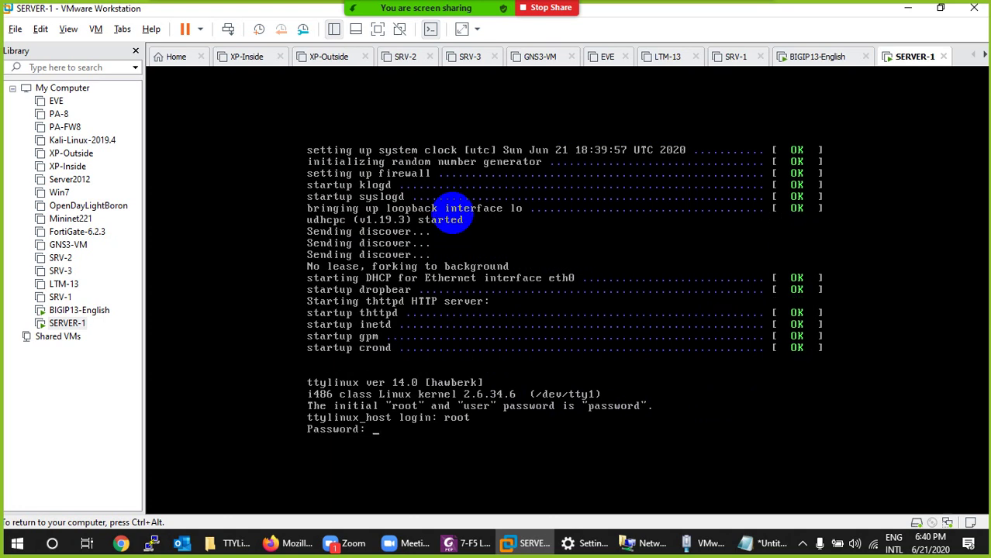
pyautogui.press('Return')
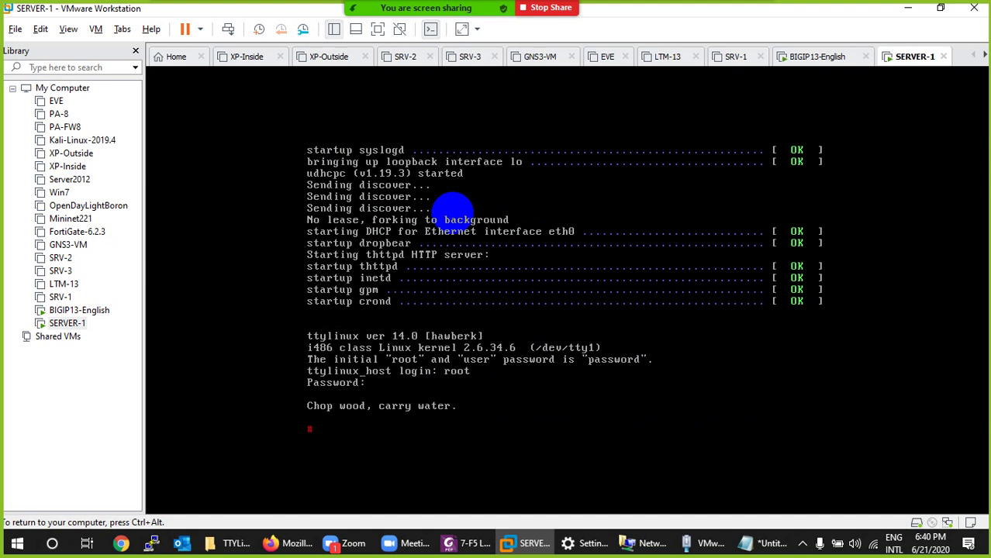
# Clear the SERVER-1 console and list its network interfaces with ifconfig.
pyautogui.hotkey('ctrl', 'l')
pyautogui.press('BackSpace')
pyautogui.write('clear')
pyautogui.press('Return')
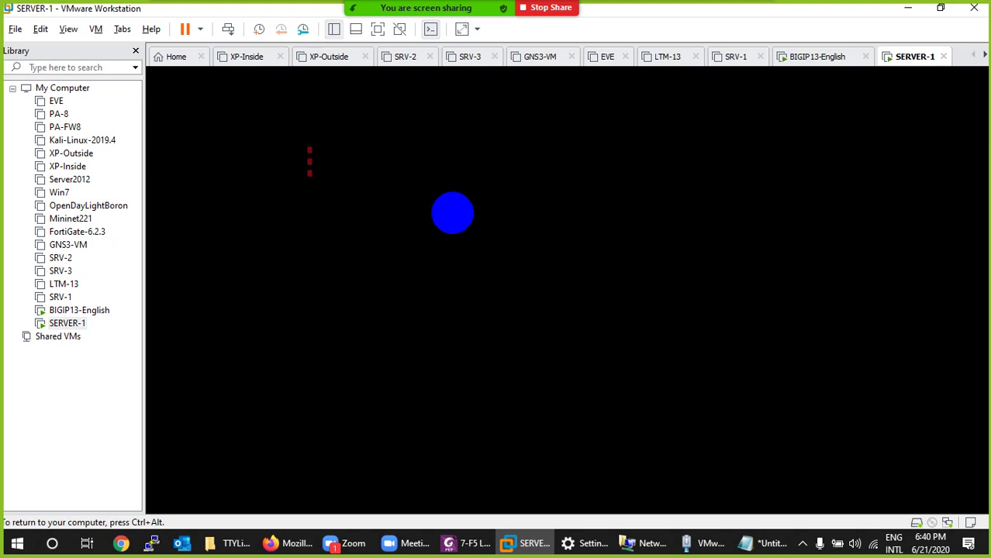
pyautogui.write('ifconfig')
pyautogui.press('Return')
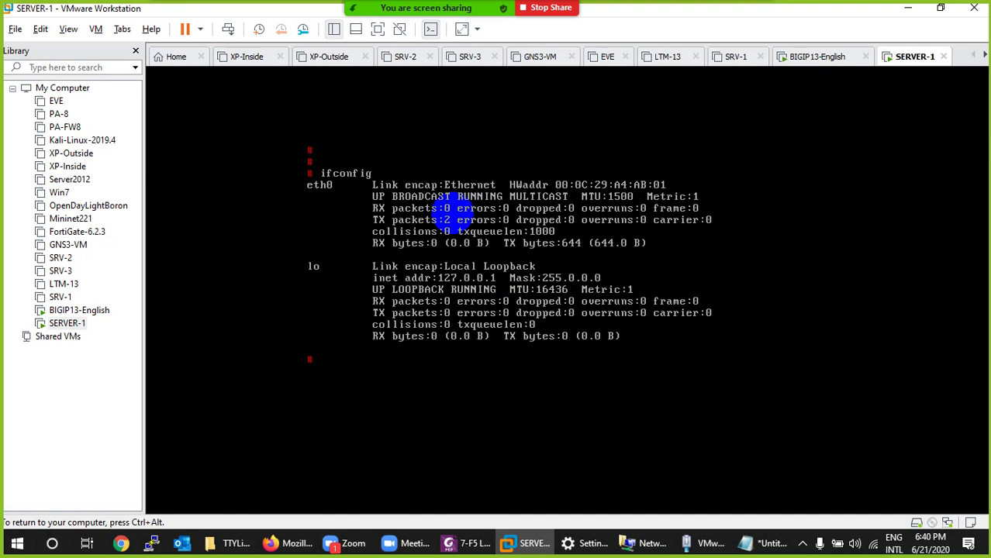
# Open /etc/sysconfig/network-scripts/ifcfg-eth0 in the vi editor on SERVER-1.
pyautogui.write('vi /etc/sysconfig/')
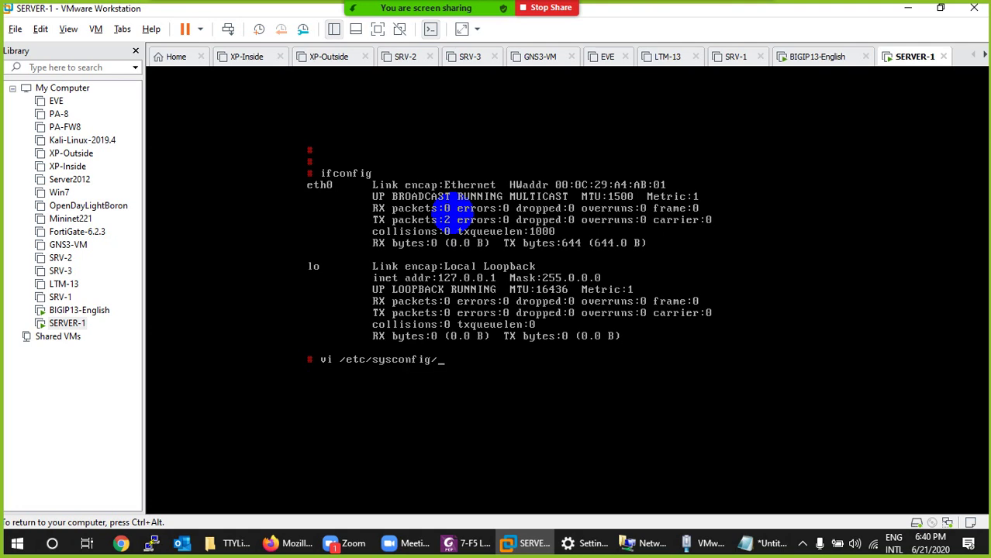
pyautogui.write('network-scripts/')
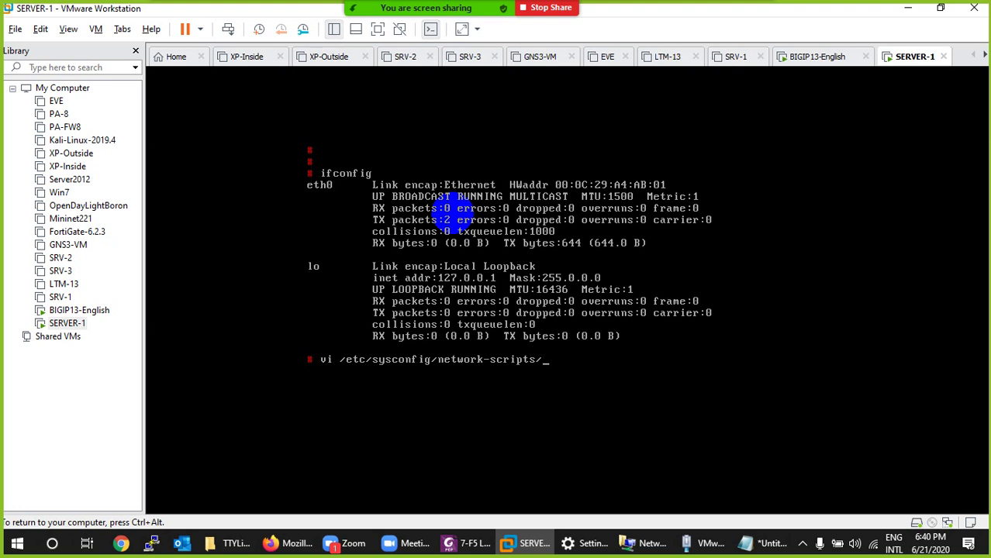
pyautogui.hotkey('ctrl', 'alt')
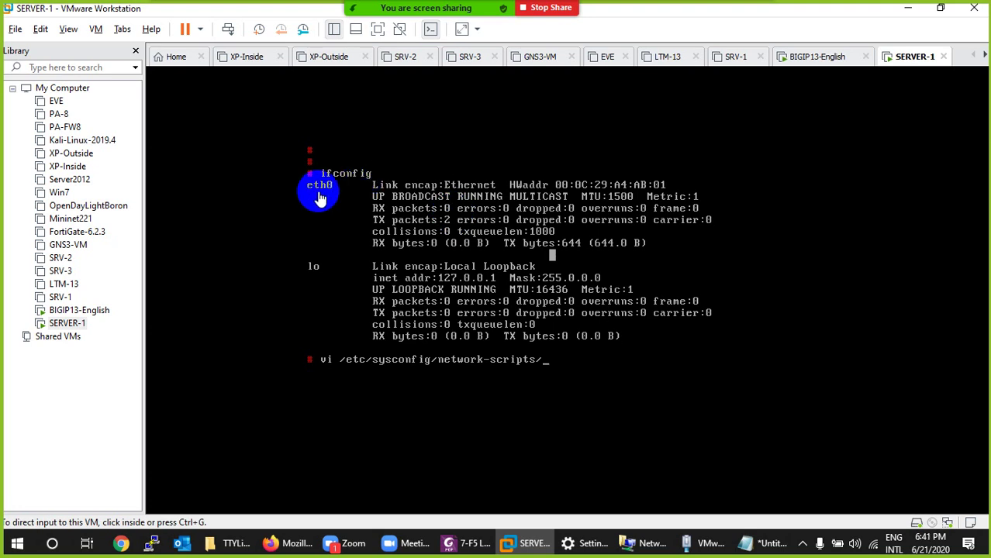
pyautogui.click(577, 355)
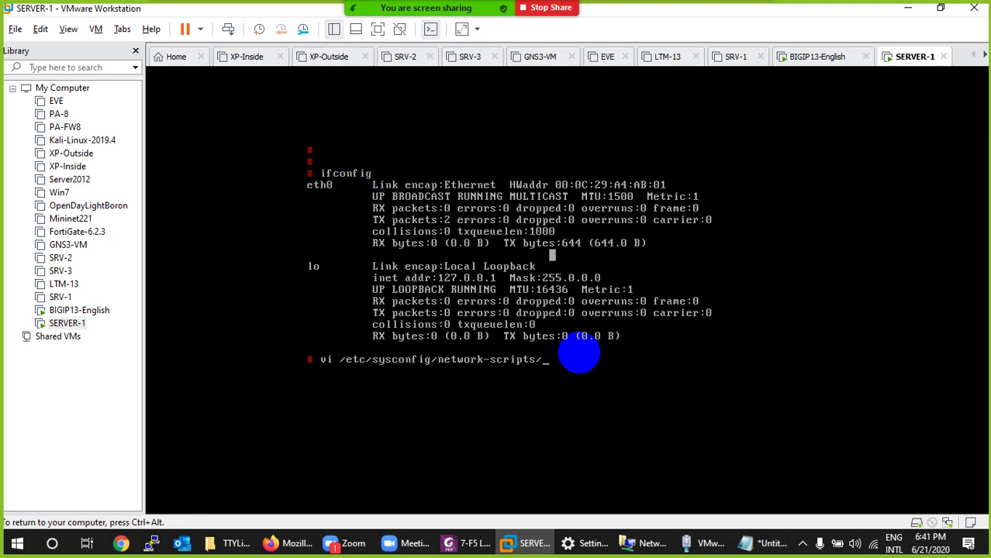
pyautogui.write('ifc')
pyautogui.press('Tab')
pyautogui.write('eth0')
pyautogui.press('Return')
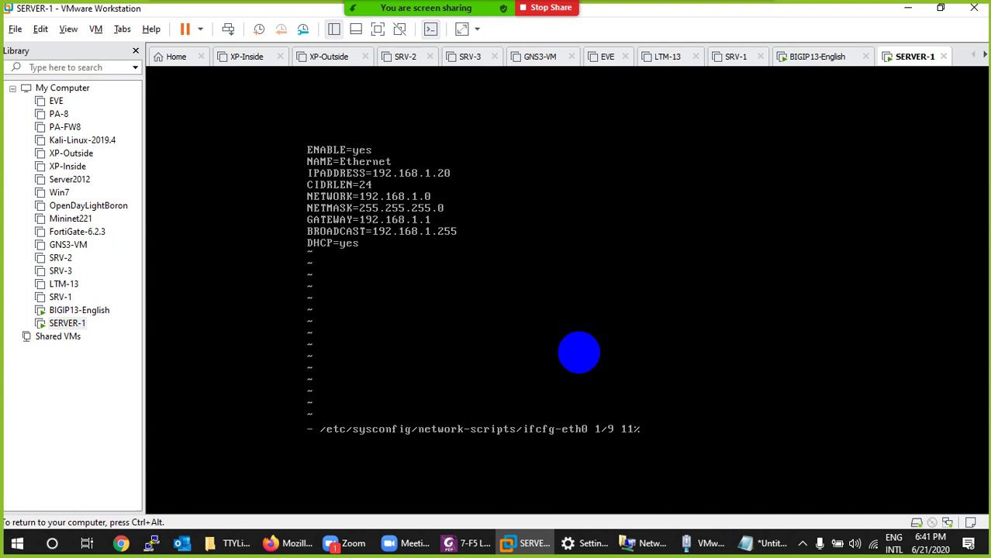
# Place the cursor on the IPADDRESS line of the ifcfg-eth0 file.
pyautogui.press('Down')
pyautogui.press('Down')
pyautogui.press('Down')
pyautogui.press('Up')
pyautogui.press('Up')
pyautogui.press('Down')
# Look up Server 1's IP address in the lab PDF's topology diagram, and return to the IPADDRESS line in the SERVER-1 console.
pyautogui.hotkey('ctrl', 'alt')
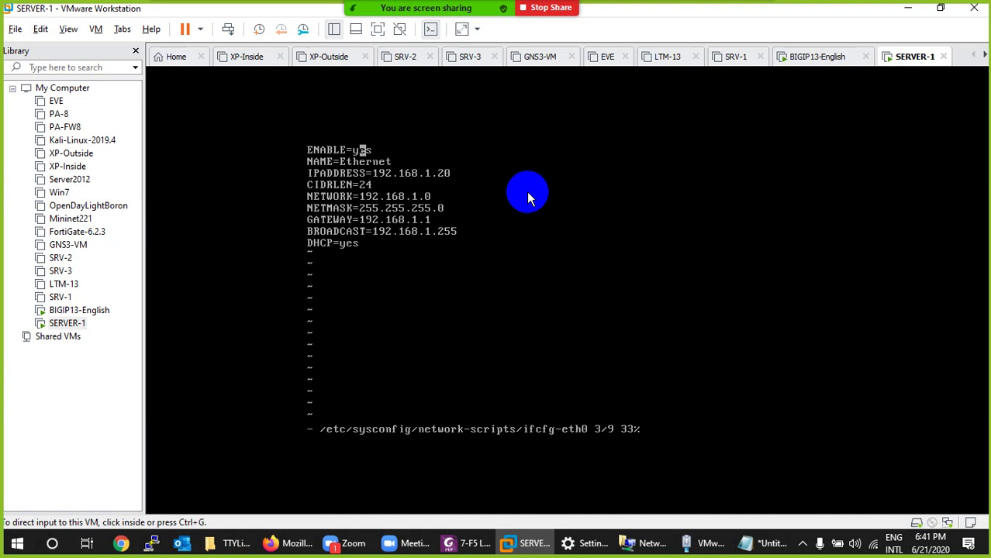
pyautogui.click(475, 543)
pyautogui.scroll(-1, 731, 388)
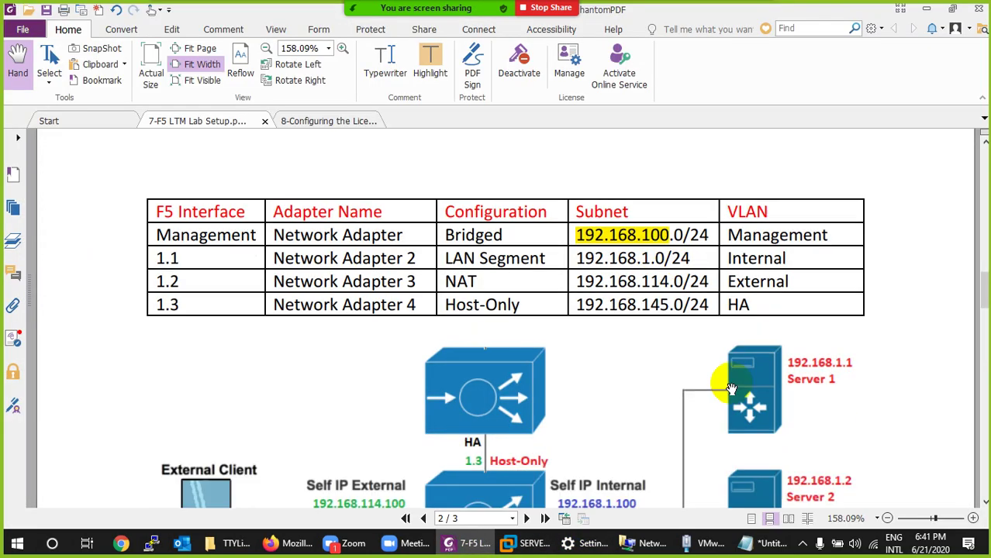
pyautogui.scroll(-4, 731, 388)
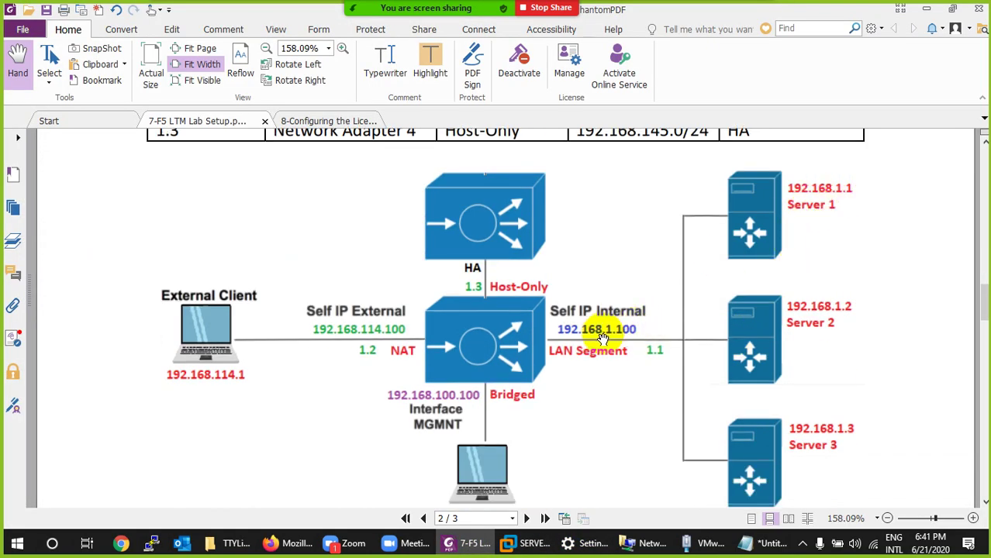
pyautogui.click(457, 543)
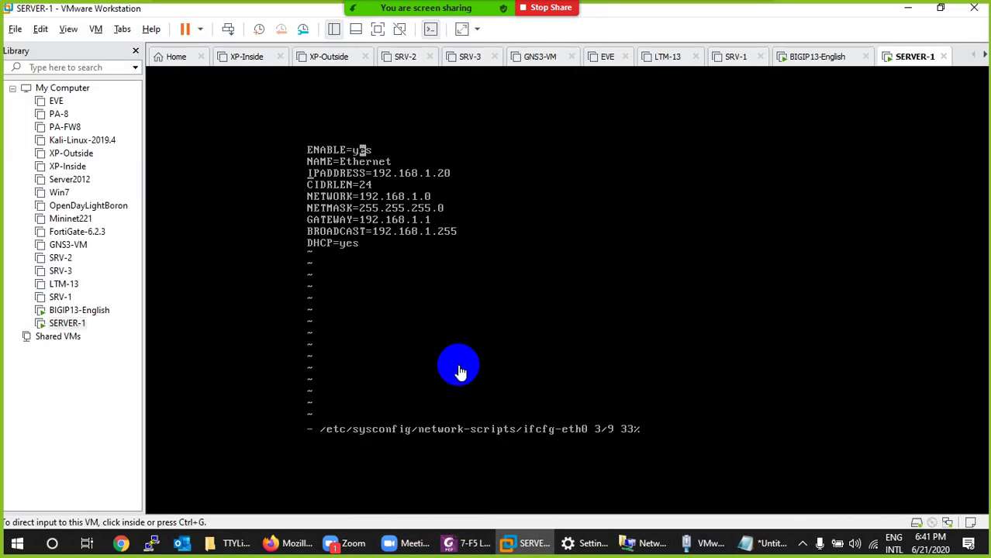
pyautogui.click(463, 268)
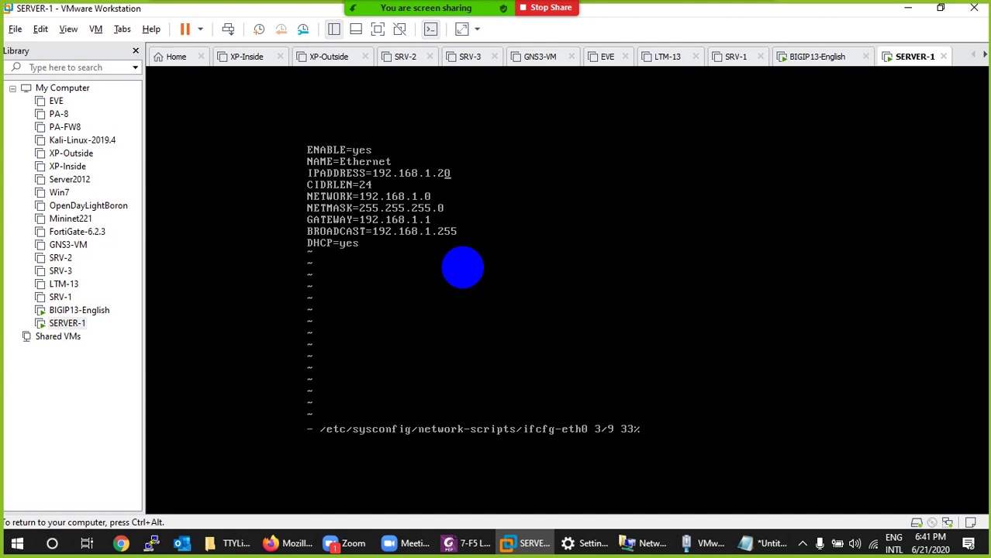
# Set IPADDRESS to 192.168.1.1 and GATEWAY to 192.168.1.100 in SERVER-1's ifcfg-eth0 file.
pyautogui.press('i')
pyautogui.press('BackSpace')
pyautogui.press('BackSpace')
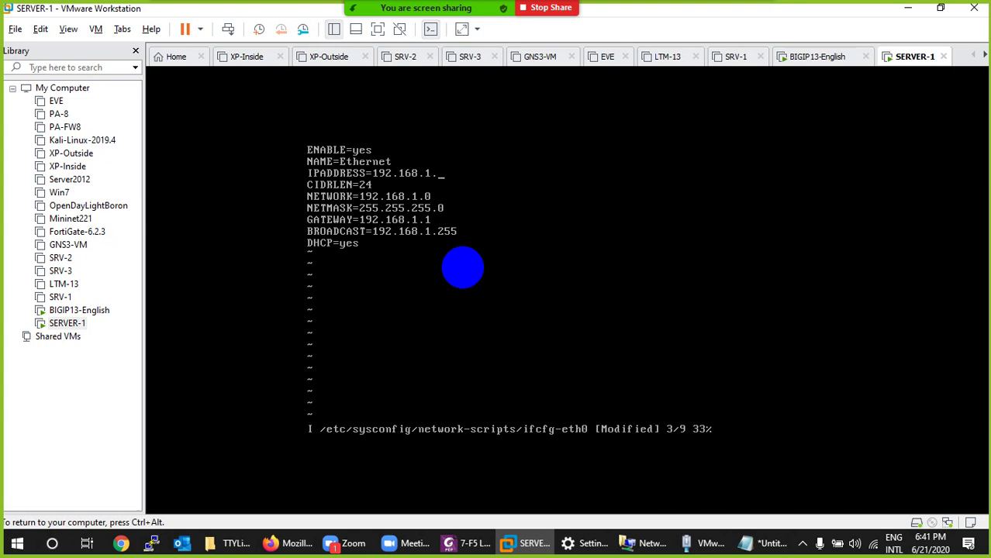
pyautogui.write('1')
pyautogui.press('Down')
pyautogui.press('Down')
pyautogui.press('Down')
pyautogui.write('00')
# Set DHCP to no in ifcfg-eth0, then save the file and quit vi.
pyautogui.press('Down')
pyautogui.press('Down')
pyautogui.press('BackSpace')
pyautogui.press('BackSpace')
pyautogui.press('BackSpace')
pyautogui.write('no')
pyautogui.press('Escape')
pyautogui.hotkey('shift', ';')
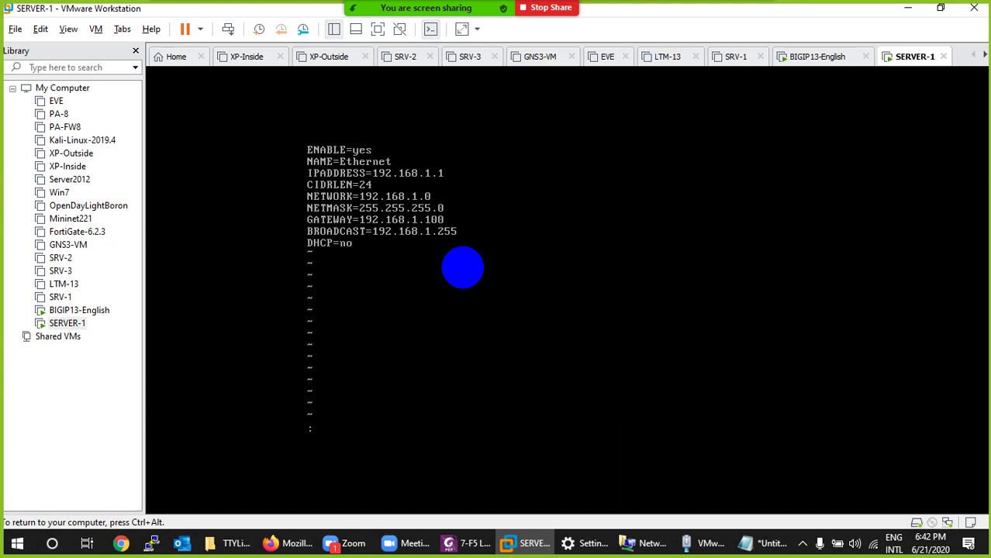
pyautogui.write('wq')
pyautogui.press('Return')
# Clear the SERVER-1 console and check the network interfaces with ifconfig.
pyautogui.write('clesar')
pyautogui.press('BackSpace')
pyautogui.press('BackSpace')
pyautogui.press('BackSpace')
pyautogui.write('ar')
pyautogui.press('Return')
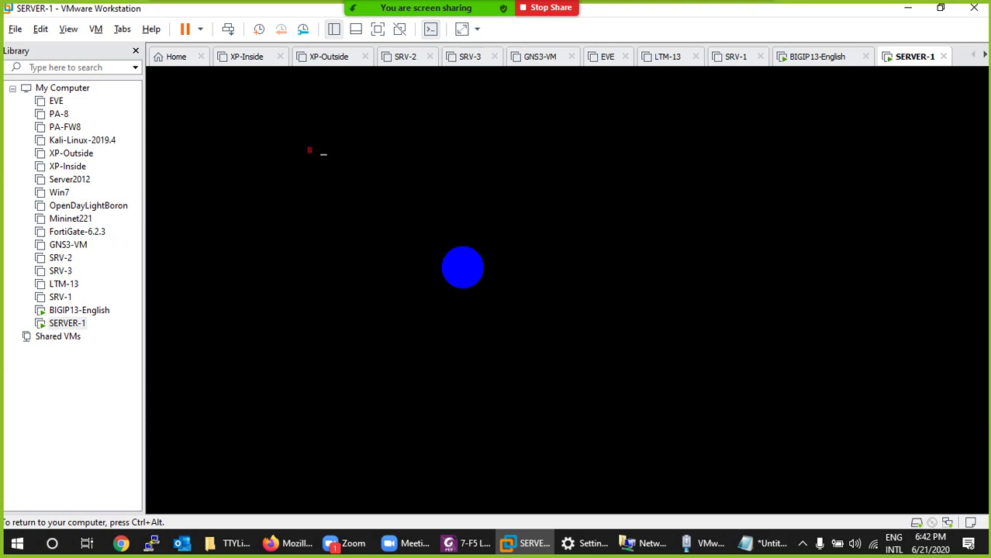
pyautogui.write('ifconfig')
pyautogui.press('Return')
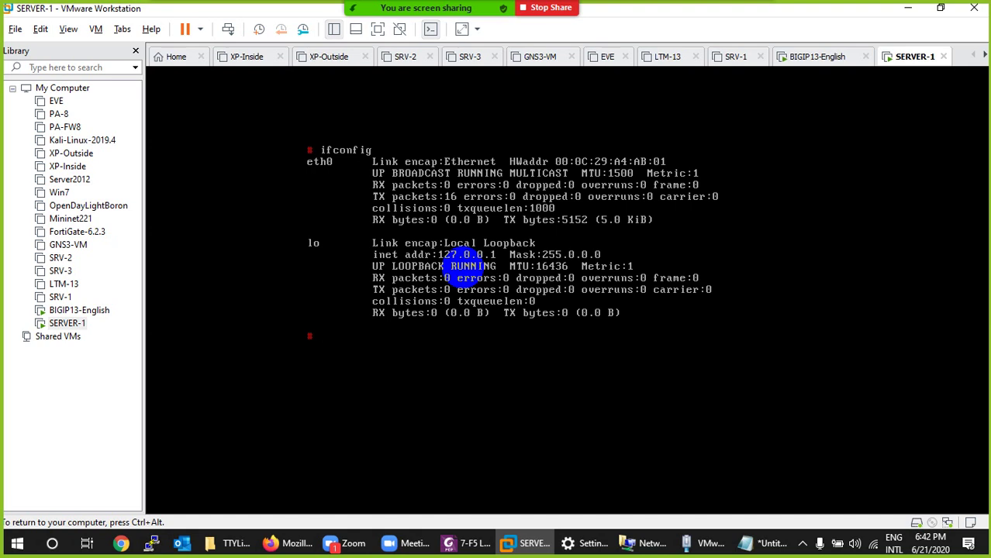
# Restart SERVER-1's network service with the command service network restart.
pyautogui.write('service network restar')
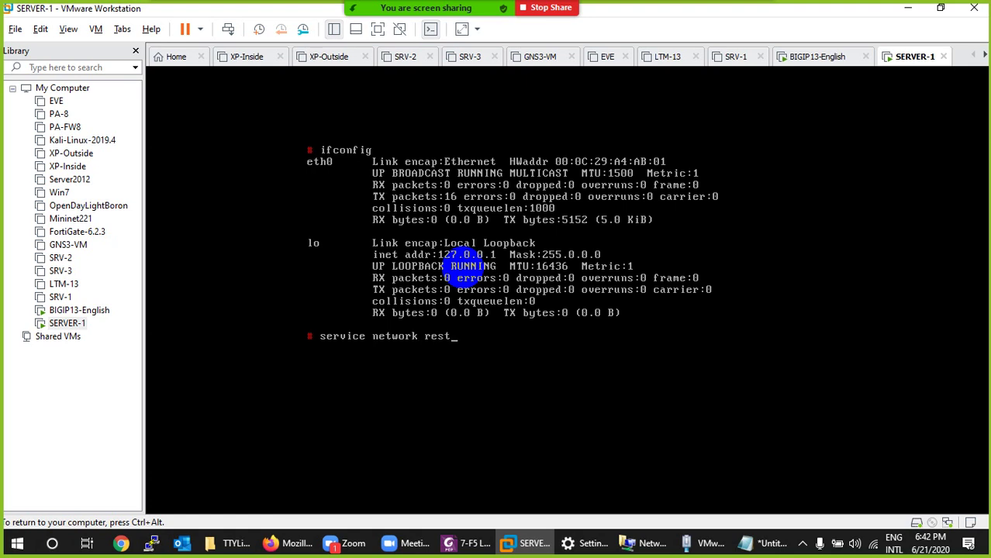
pyautogui.press('BackSpace')
pyautogui.press('BackSpace')
pyautogui.write('tar')
pyautogui.press('BackSpace')
pyautogui.press('BackSpace')
pyautogui.press('BackSpace')
pyautogui.write('tart')
pyautogui.press('Return')
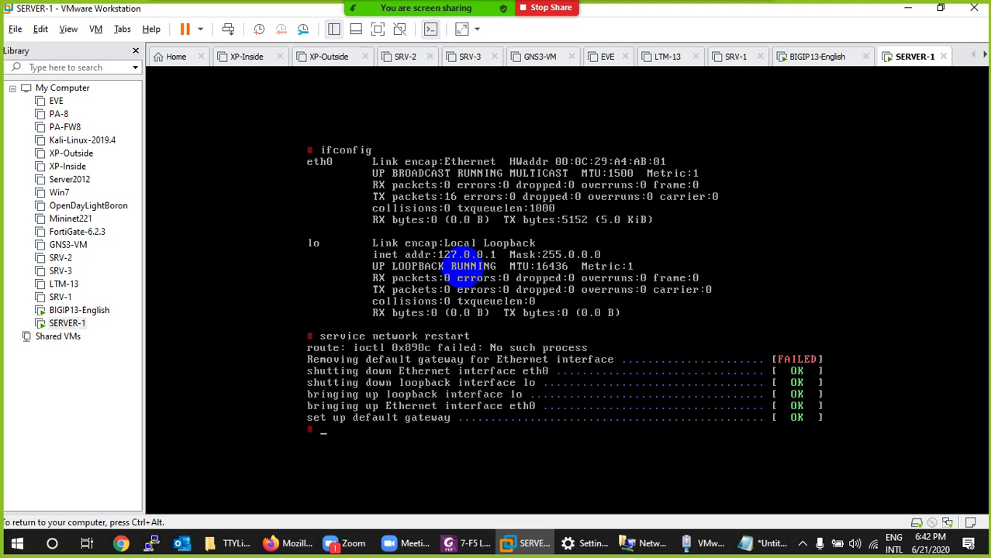
# Clear the console and run ifconfig again to check eth0's IP address after the network restart.
pyautogui.write('clear')
pyautogui.press('Return')
pyautogui.write('ifocnfi')
pyautogui.press('BackSpace')
pyautogui.press('BackSpace')
pyautogui.press('BackSpace')
pyautogui.press('BackSpace')
pyautogui.press('BackSpace')
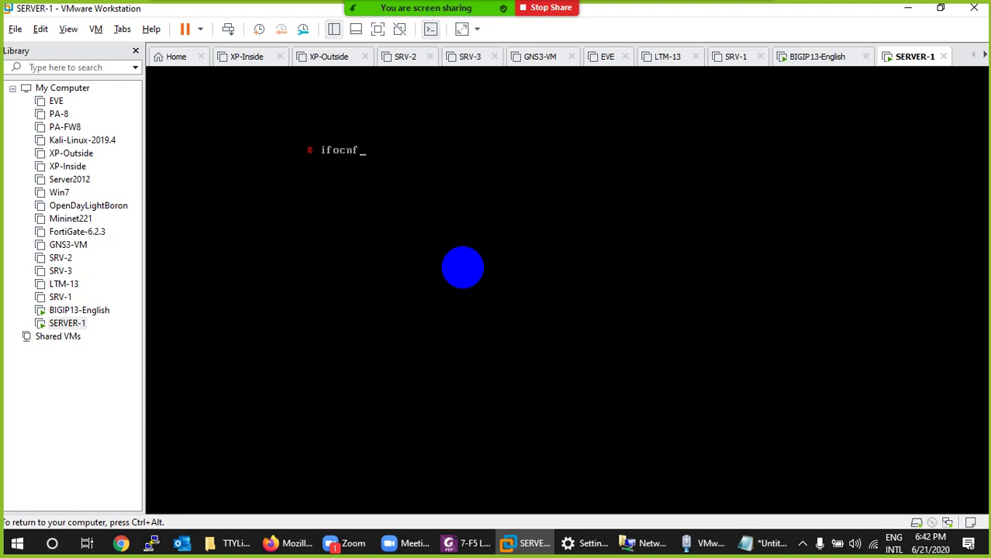
pyautogui.write('config')
pyautogui.press('Return')
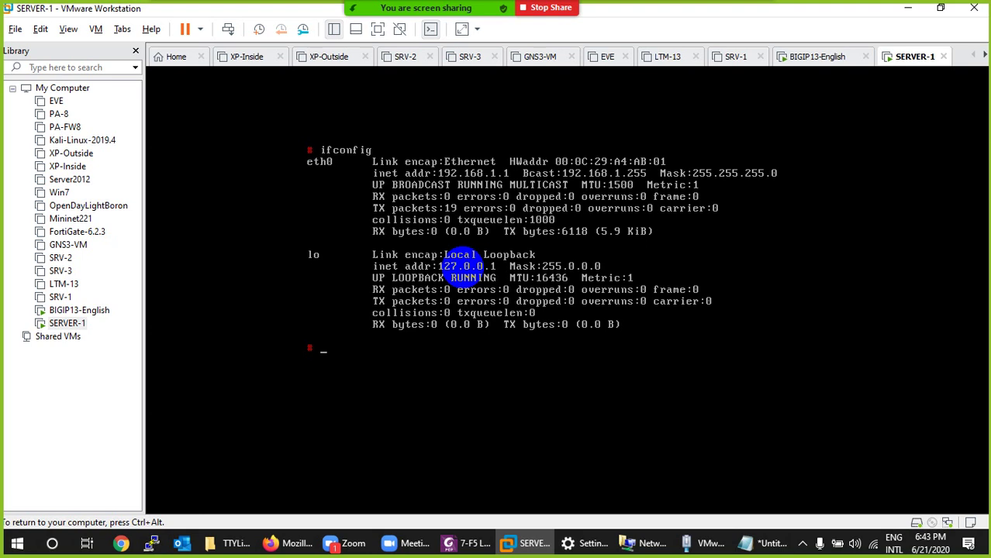
# Change to the /home/thttpd/ directory on SERVER-1 and list its files.
pyautogui.write('cd /home/thttpd/')
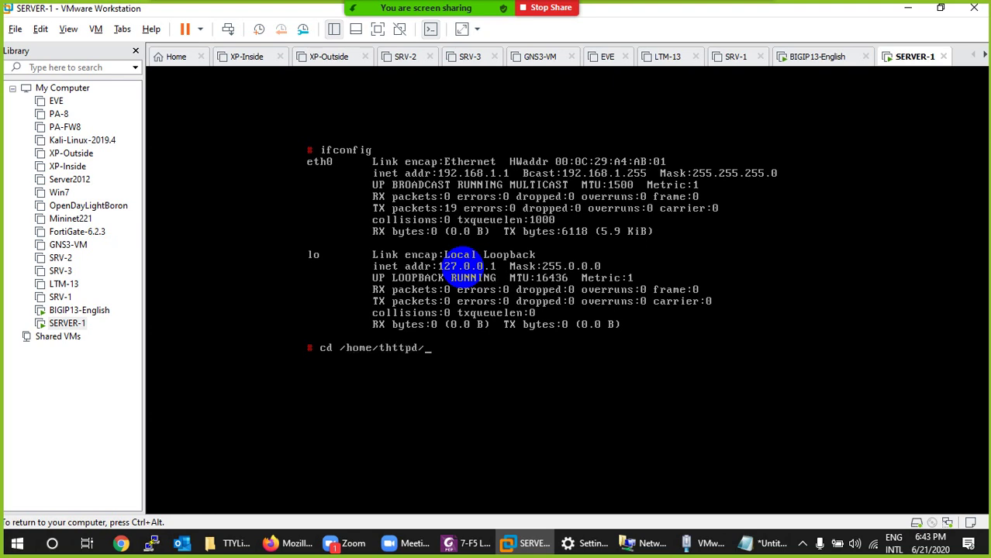
pyautogui.press('Return')
pyautogui.write('ls')
pyautogui.press('Return')
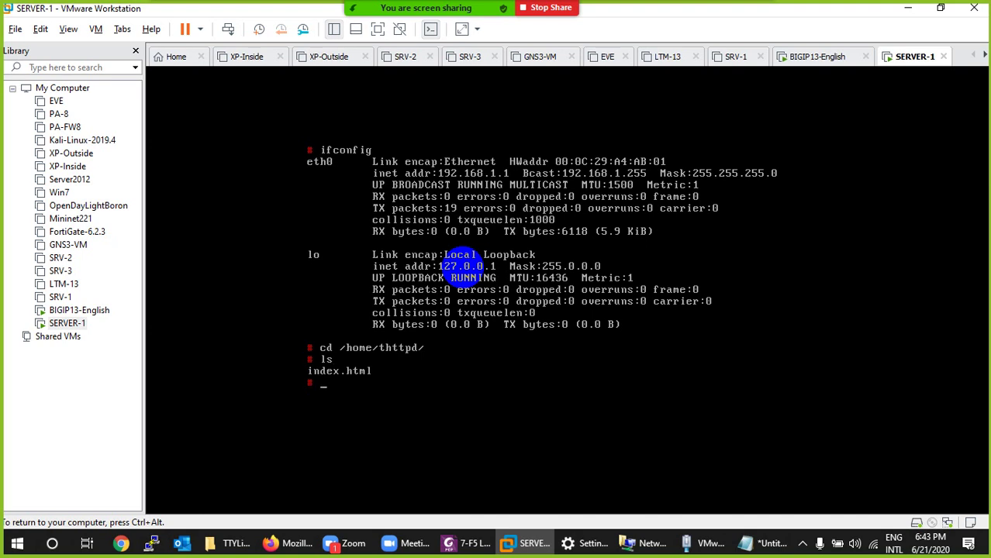
# Display the contents of index.html with cat.
pyautogui.write('vi')
pyautogui.press('BackSpace')
pyautogui.press('BackSpace')
pyautogui.write('cat index.html')
pyautogui.press('Return')
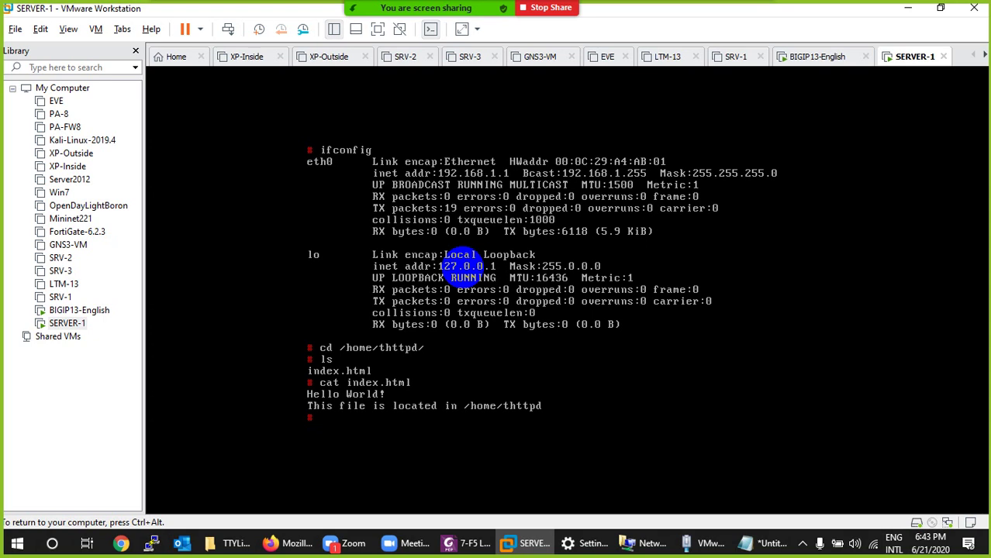
# Open index.html in vi and replace its first line, "Hello World!", with "SERVEER 1".
pyautogui.write('vi in')
pyautogui.press('Tab')
pyautogui.press('Return')
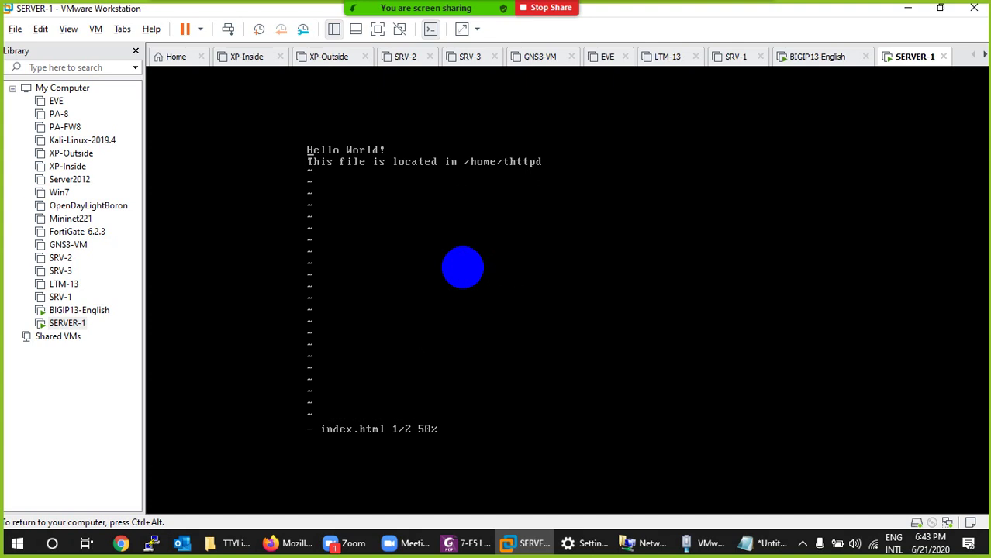
pyautogui.press('i')
pyautogui.press('BackSpace')
pyautogui.press('BackSpace')
pyautogui.press('BackSpace')
pyautogui.press('BackSpace')
pyautogui.press('BackSpace')
pyautogui.press('BackSpace')
pyautogui.press('BackSpace')
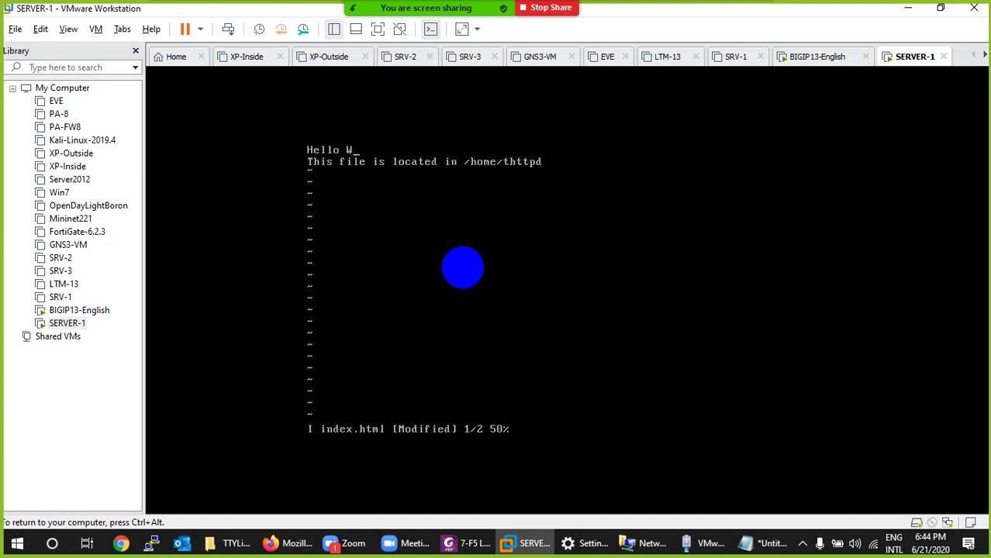
pyautogui.press('BackSpace')
pyautogui.press('BackSpace')
pyautogui.press('BackSpace')
pyautogui.press('BackSpace')
pyautogui.press('BackSpace')
pyautogui.write('SERVEER 1')
# Save index.html, quit vi, and print the edited file with cat.
pyautogui.press('Escape')
pyautogui.write(':')
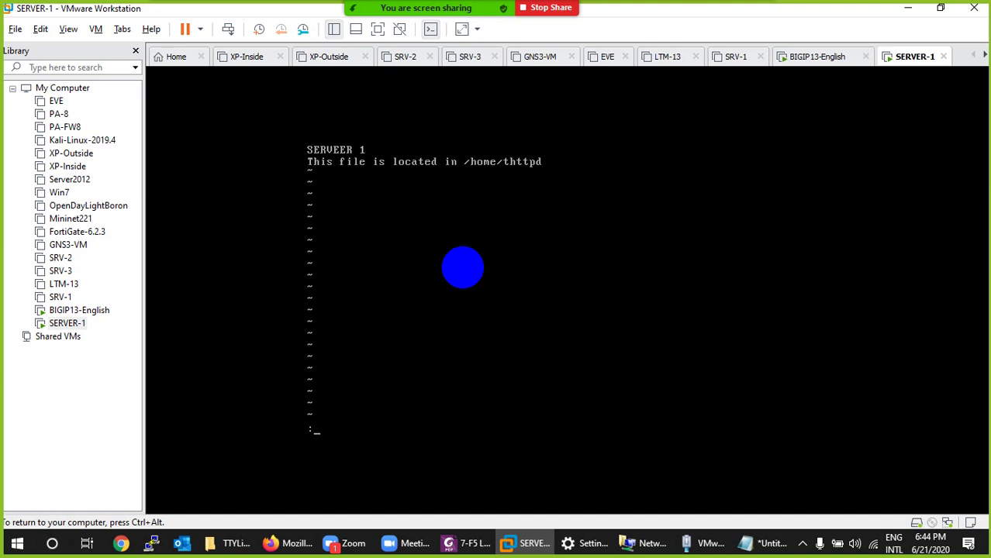
pyautogui.write('wq')
pyautogui.press('Return')
pyautogui.write('cat index.html')
pyautogui.press('Return')
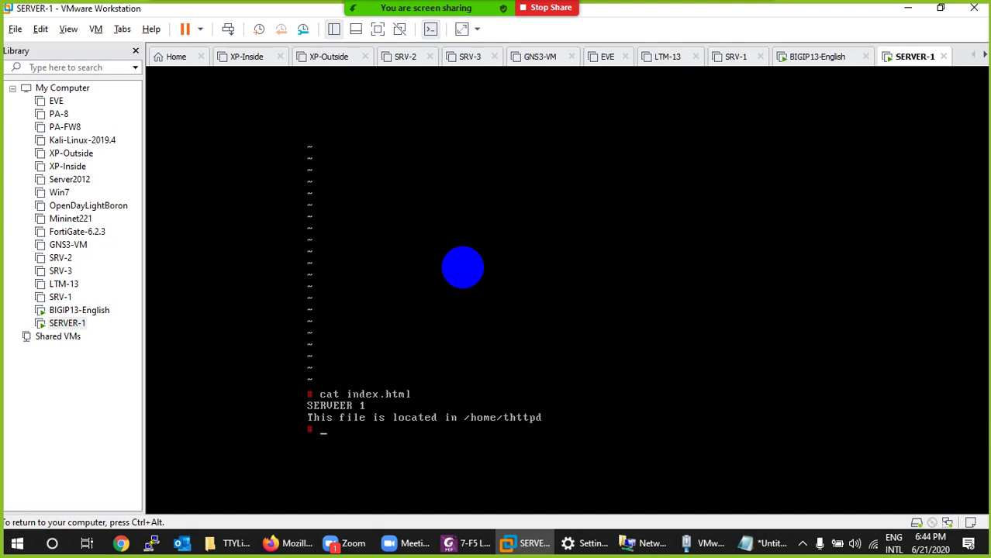
# Release the input from the SERVER-1 console and power off the SERVER-1 virtual machine.
pyautogui.hotkey('ctrl', 'alt')
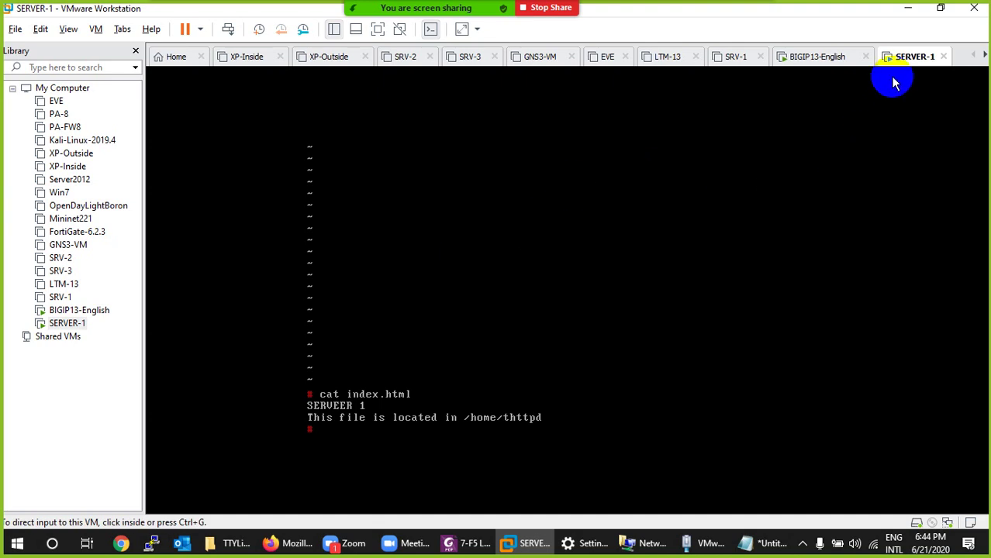
pyautogui.click(915, 62)
pyautogui.rightClick(915, 62)
pyautogui.moveTo(895, 84)
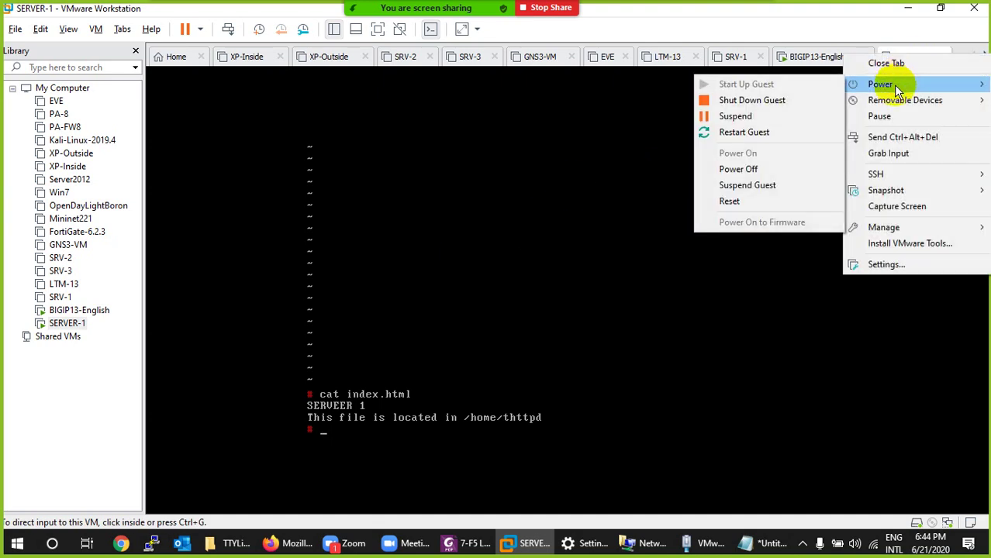
pyautogui.click(749, 169)
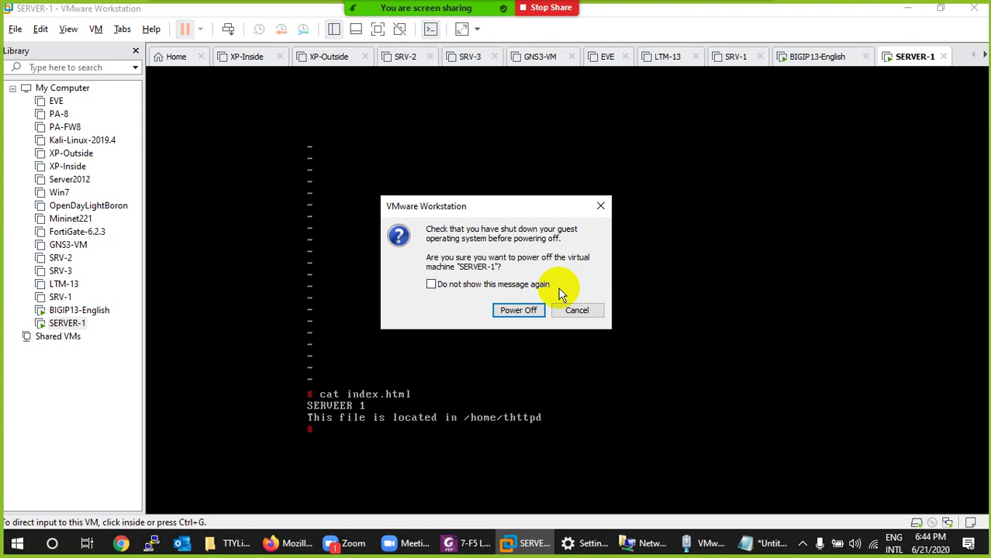
pyautogui.click(516, 311)
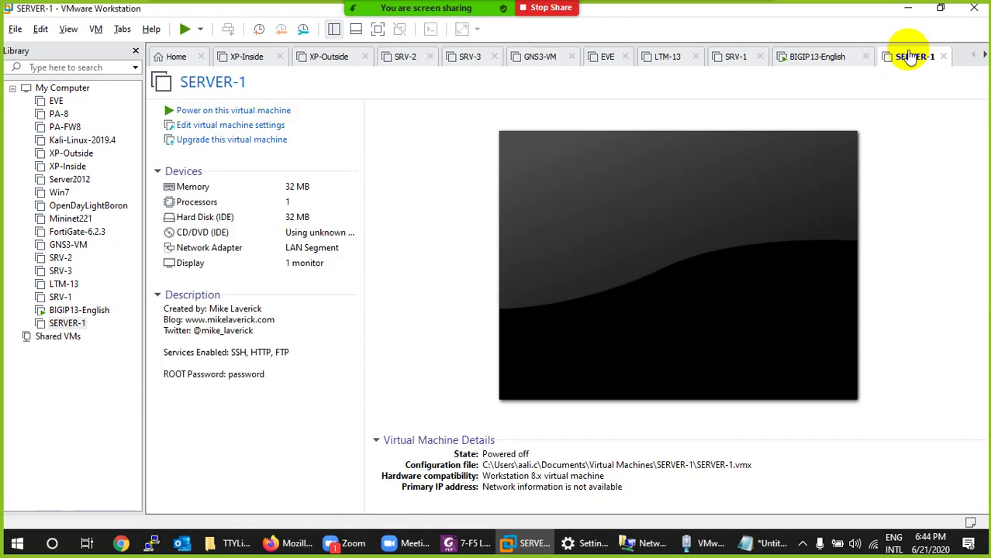
# Start cloning SERVER-1 from its current state, choosing to create a full clone.
pyautogui.click(912, 60)
pyautogui.rightClick(911, 62)
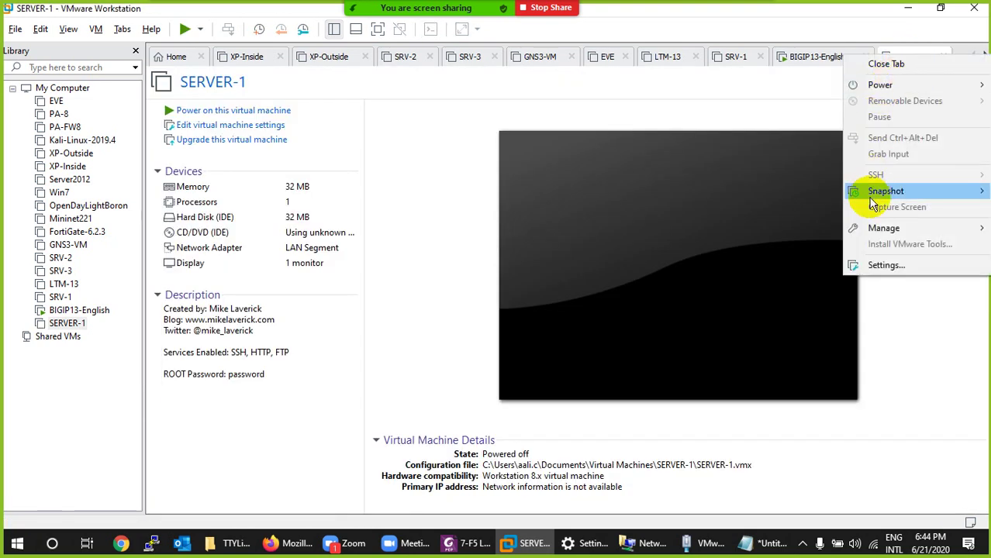
pyautogui.moveTo(870, 236)
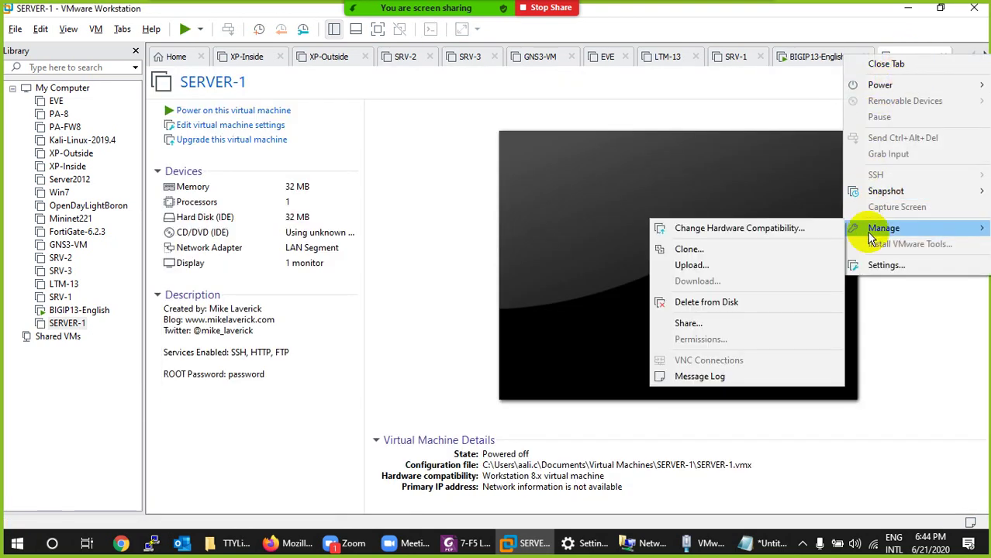
pyautogui.click(690, 249)
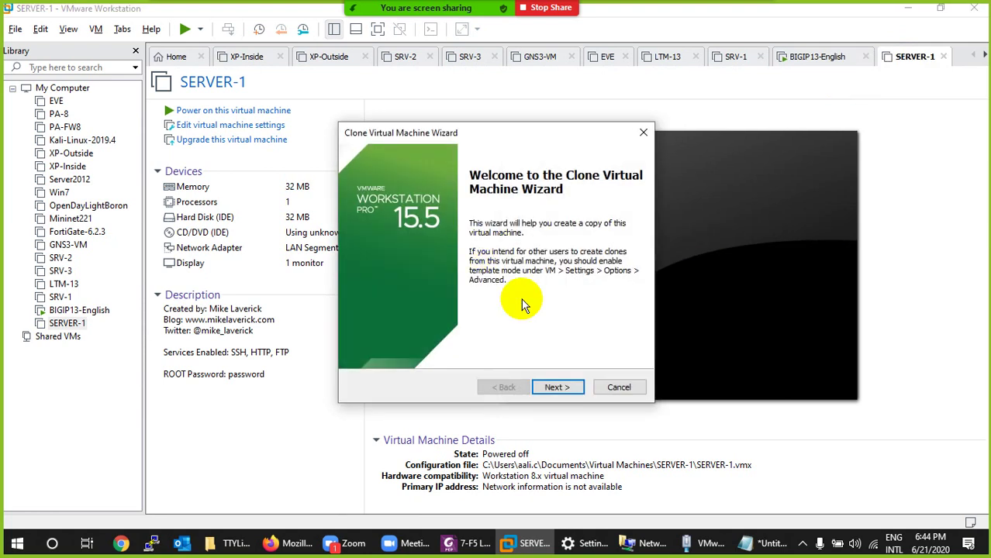
pyautogui.click(555, 388)
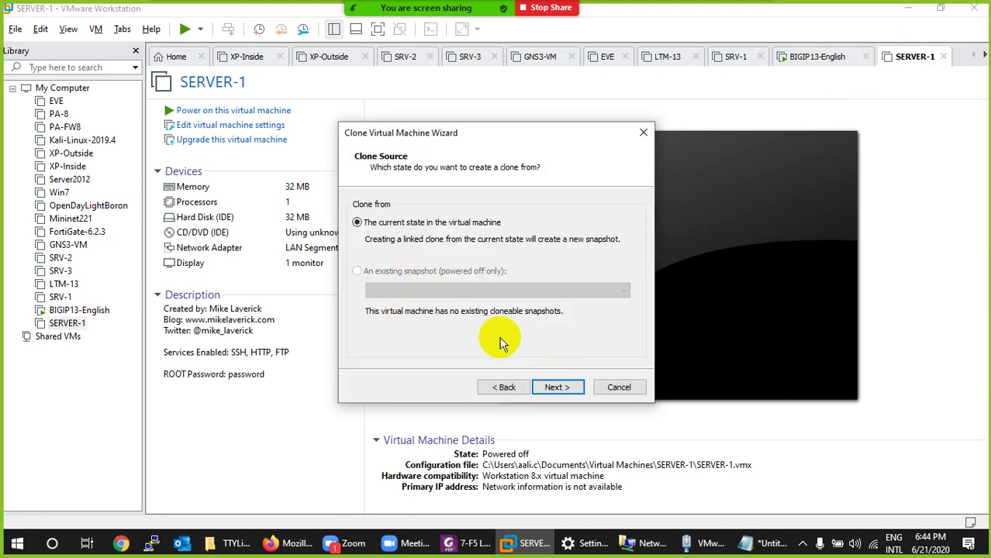
pyautogui.click(555, 388)
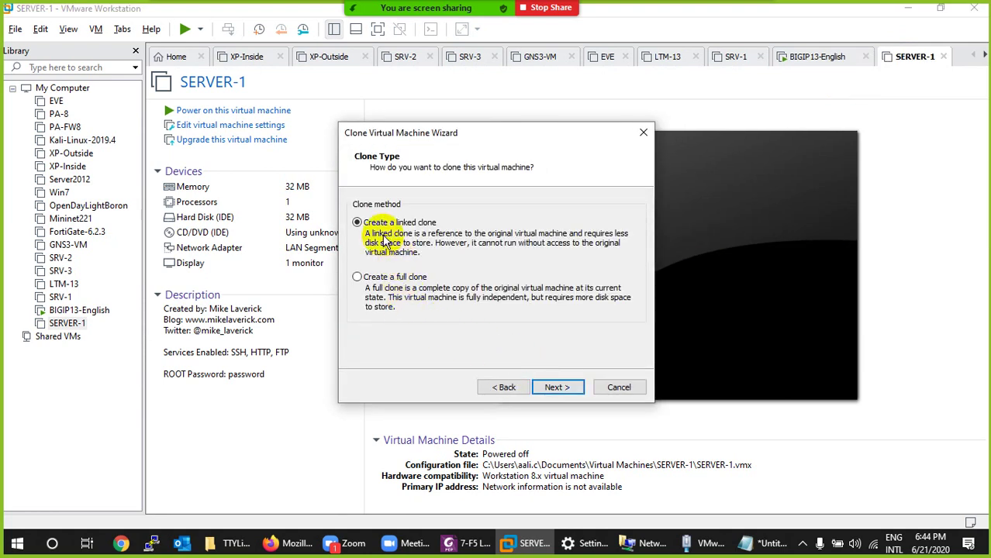
pyautogui.click(358, 280)
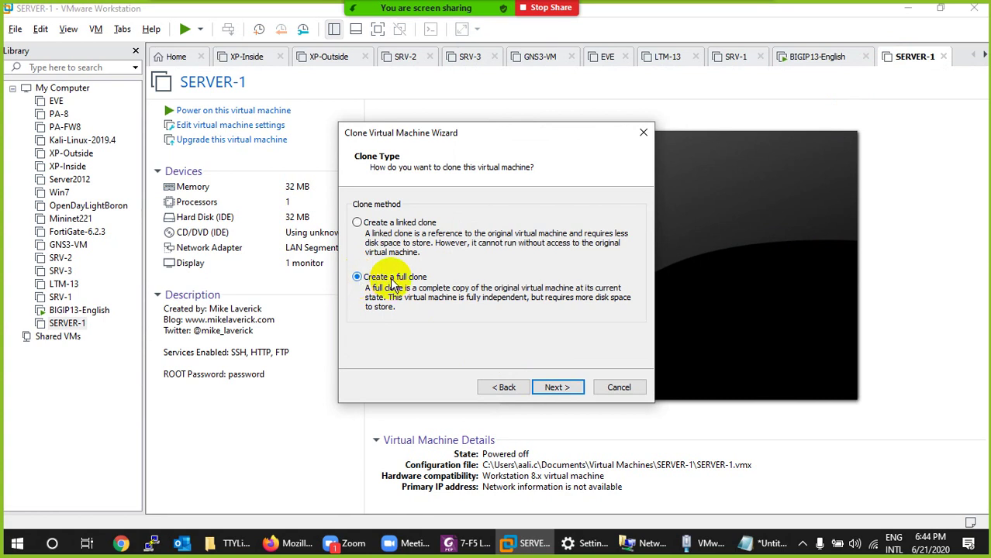
pyautogui.click(547, 386)
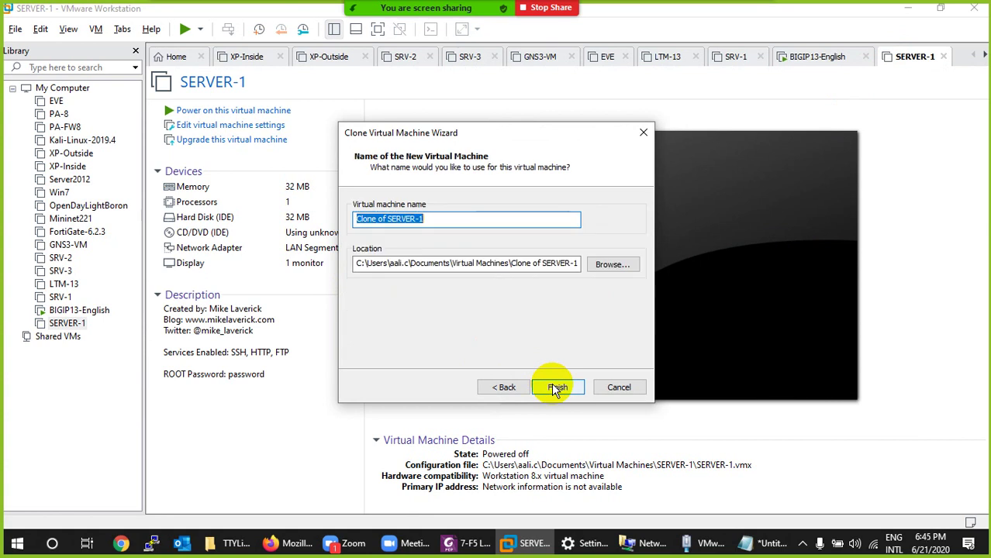
# Name the new virtual machine SERVER-2, finish the cloning and close the wizard.
pyautogui.click(430, 219)
pyautogui.press('BackSpace')
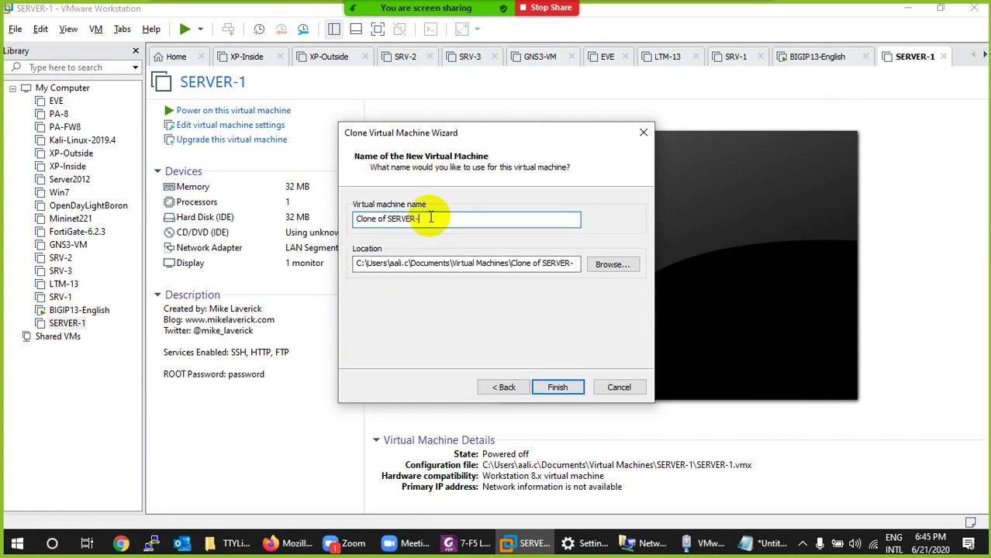
pyautogui.write('2')
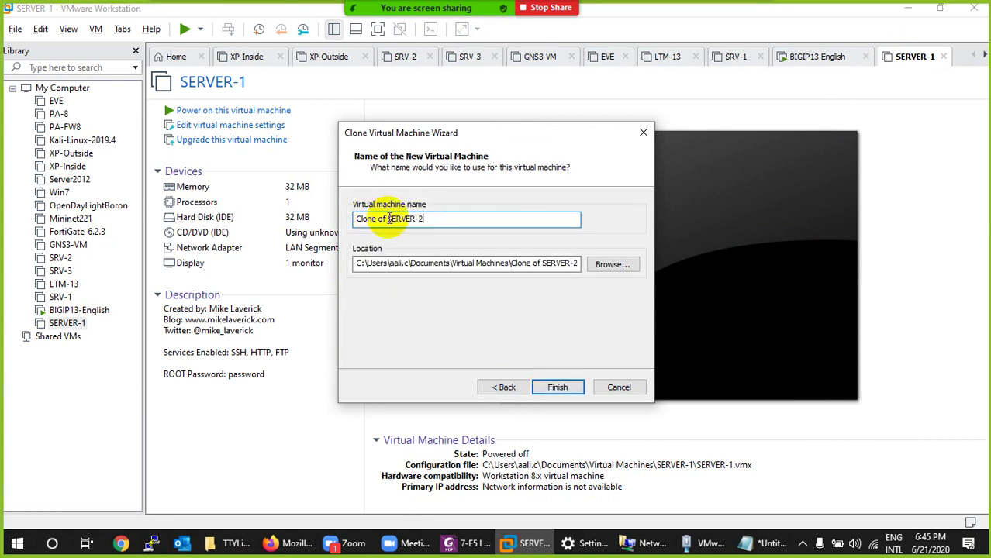
pyautogui.moveTo(389, 219); pyautogui.dragTo(325, 218)
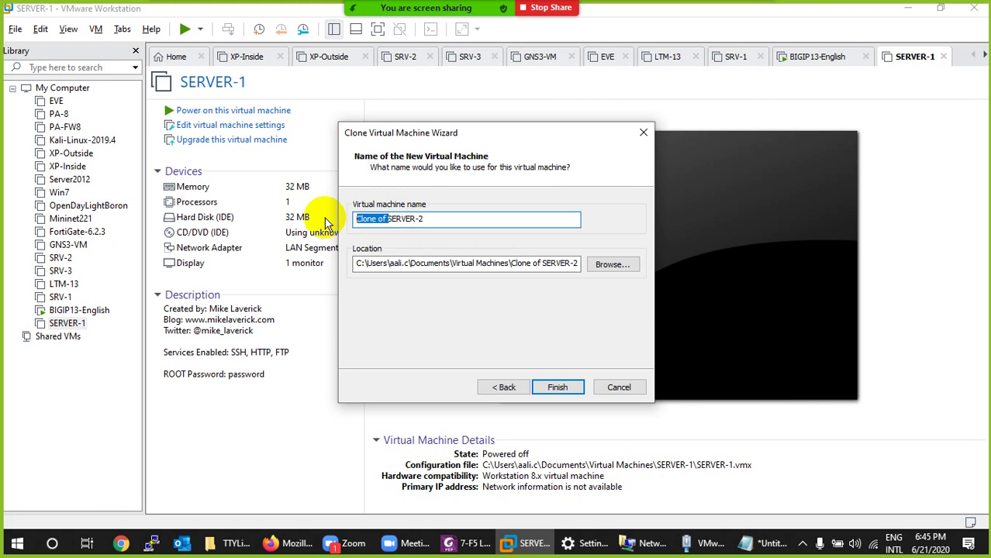
pyautogui.press('BackSpace')
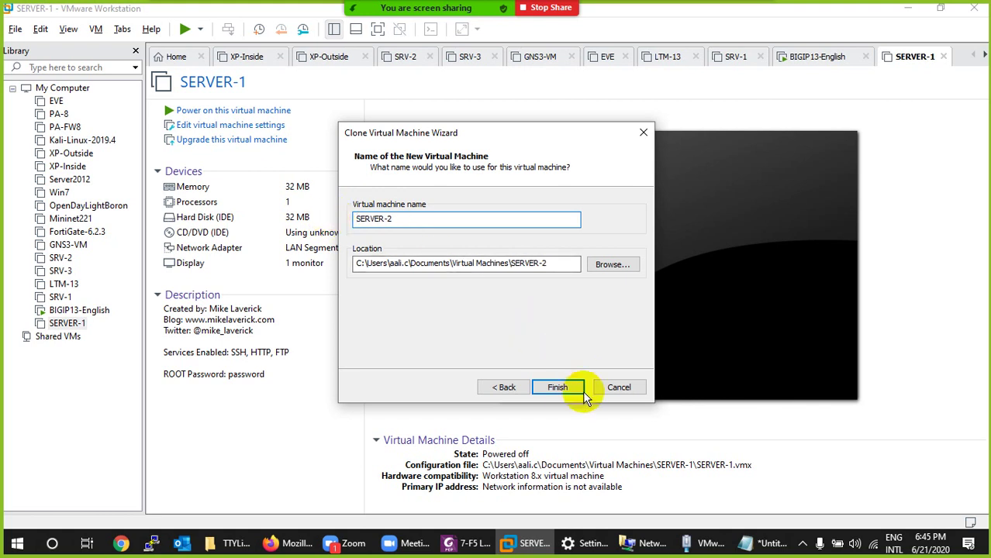
pyautogui.click(559, 388)
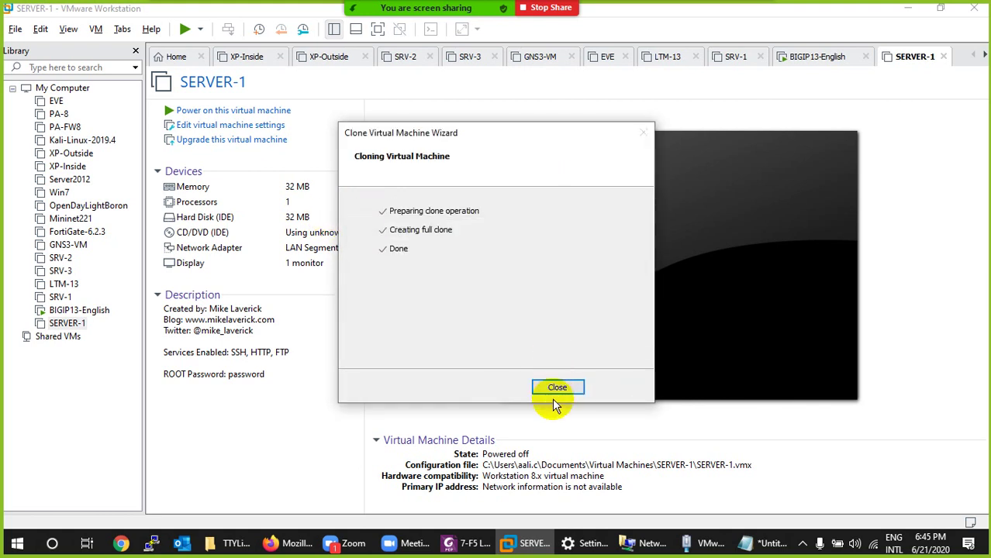
pyautogui.click(558, 388)
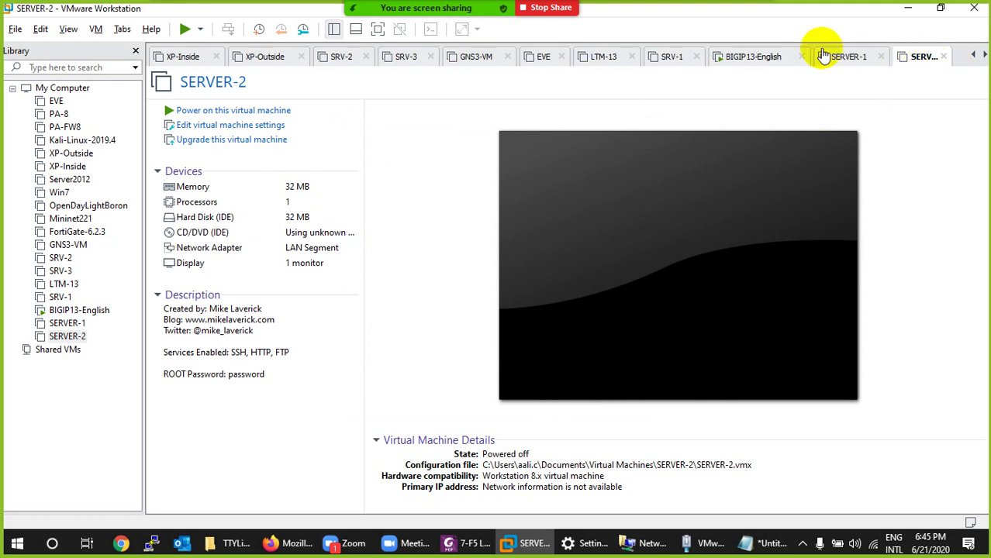
# Power on the SERVER-2 virtual machine and direct the input to its console.
pyautogui.click(984, 54)
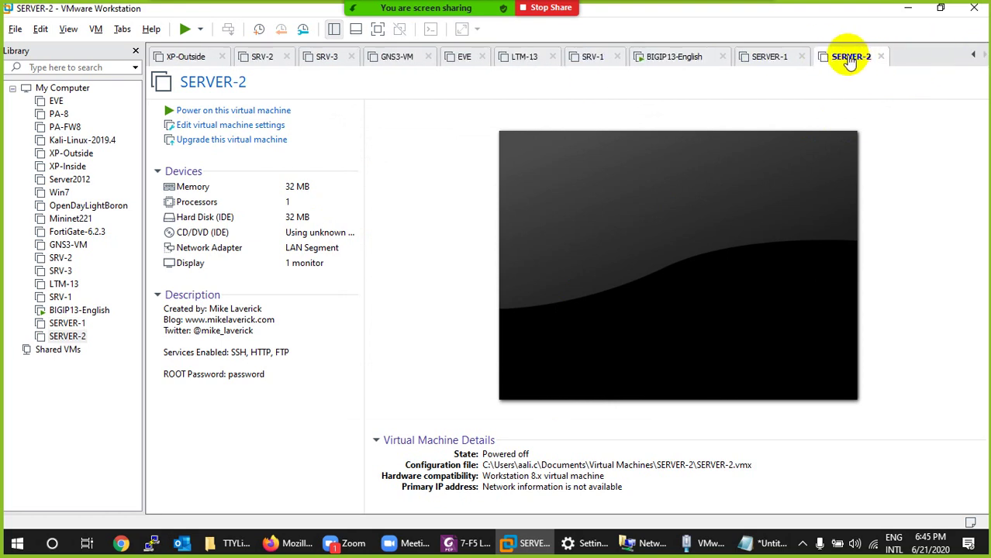
pyautogui.click(198, 110)
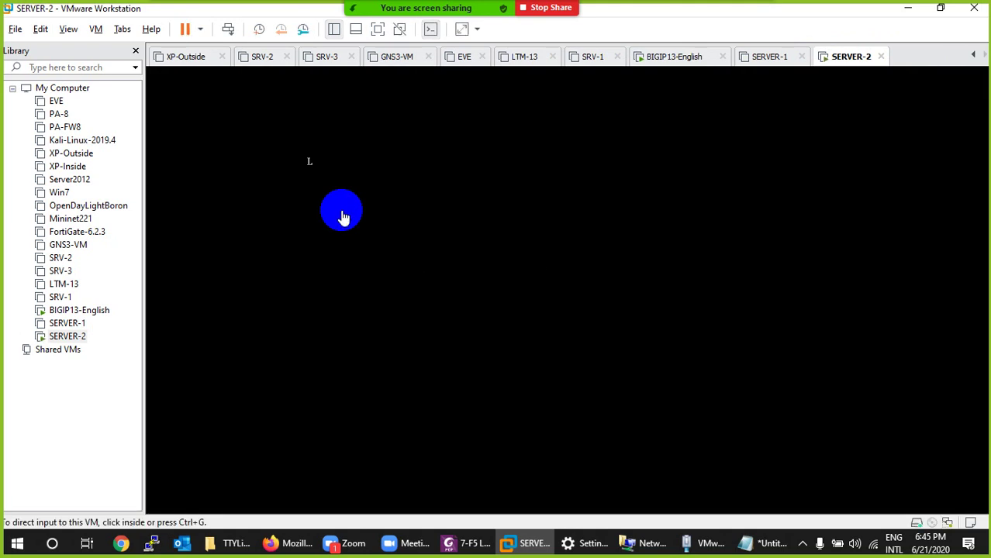
pyautogui.click(431, 219)
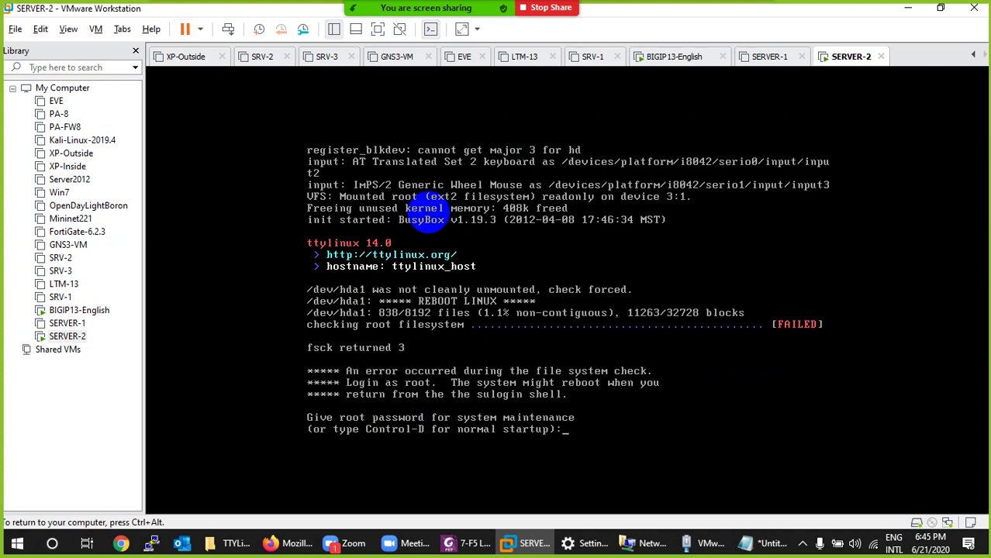
# Continue SERVER-2 with normal startup and log in as root, entering the account password.
pyautogui.hotkey('ctrl', 'd')
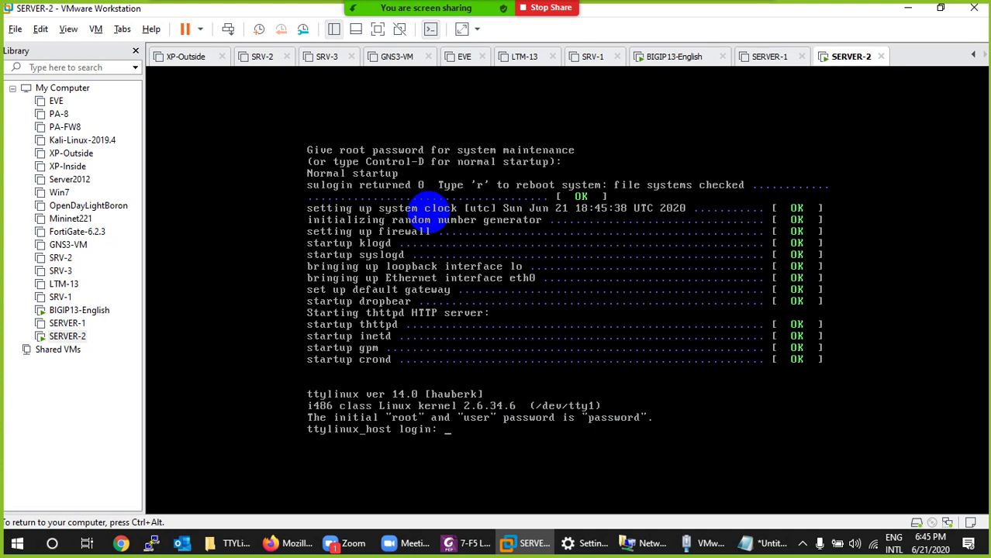
pyautogui.write('root')
pyautogui.press('Return')
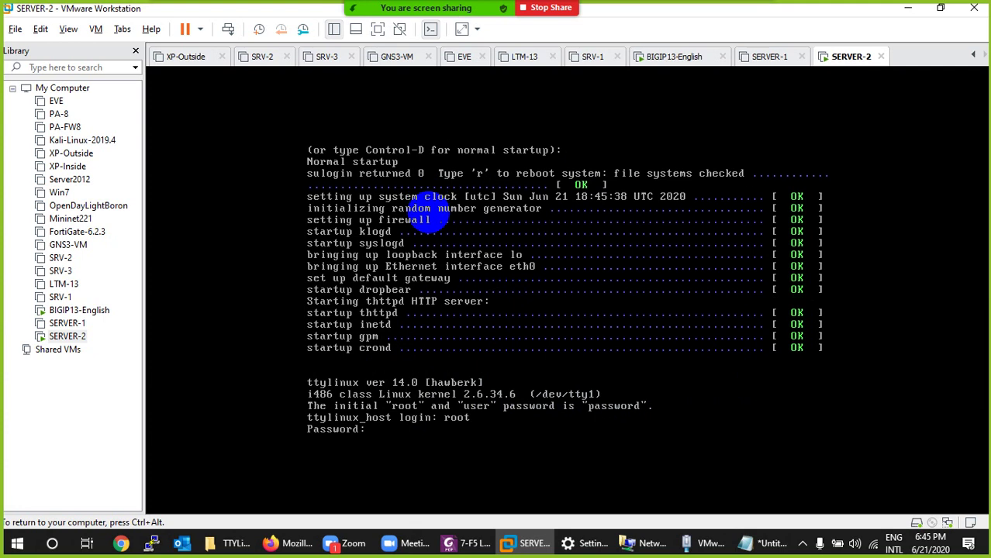
pyautogui.write('password')
pyautogui.press('Return')
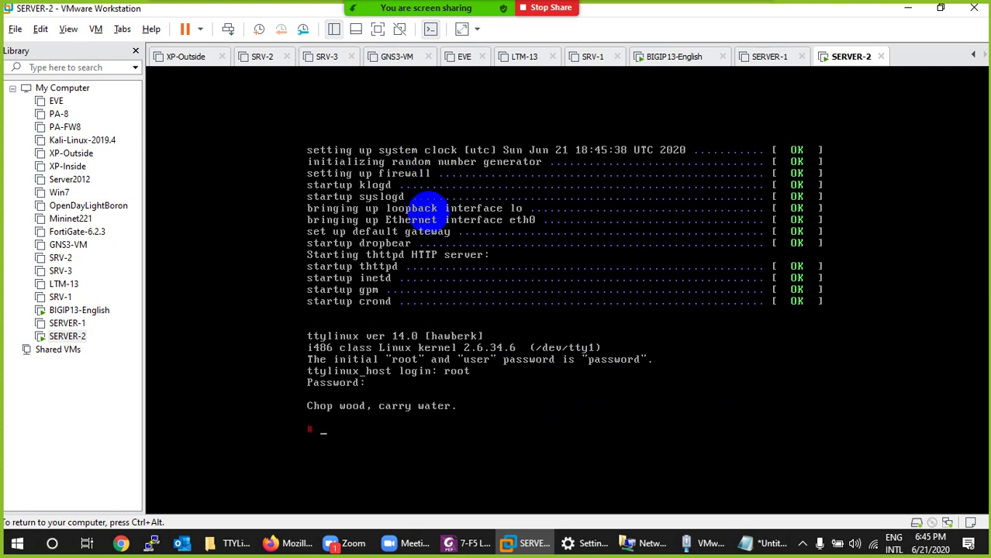
# Display SERVER-2's network interface configuration with ifconfig.
pyautogui.write('ifconfgi')
pyautogui.press('Return')
pyautogui.write('ifocnfig')
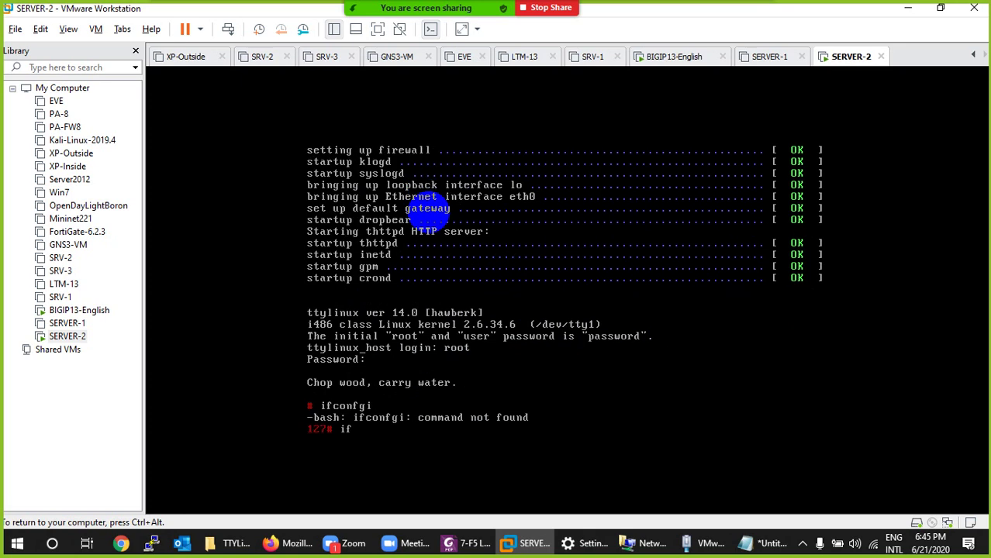
pyautogui.press('Return')
pyautogui.write('ifconfi')
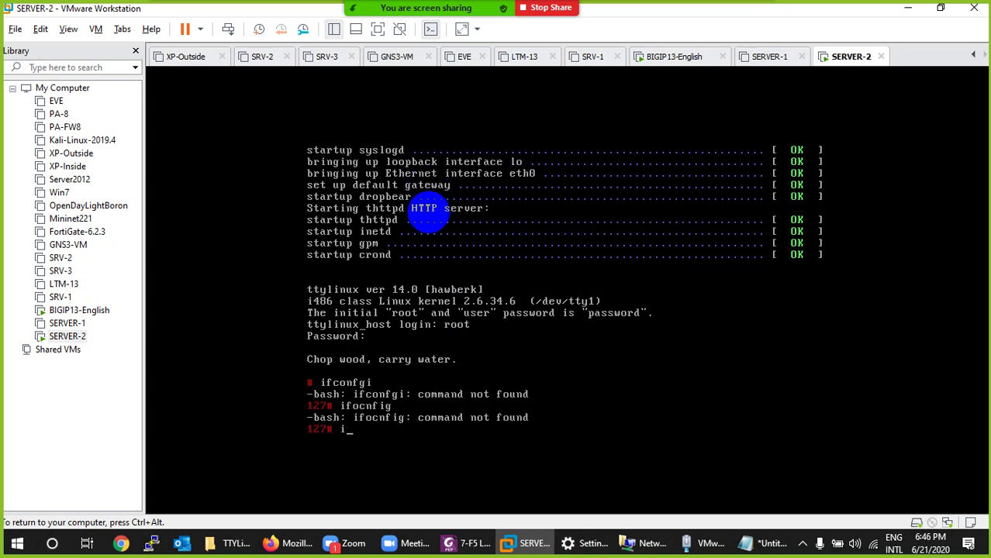
pyautogui.write('g')
pyautogui.press('Return')
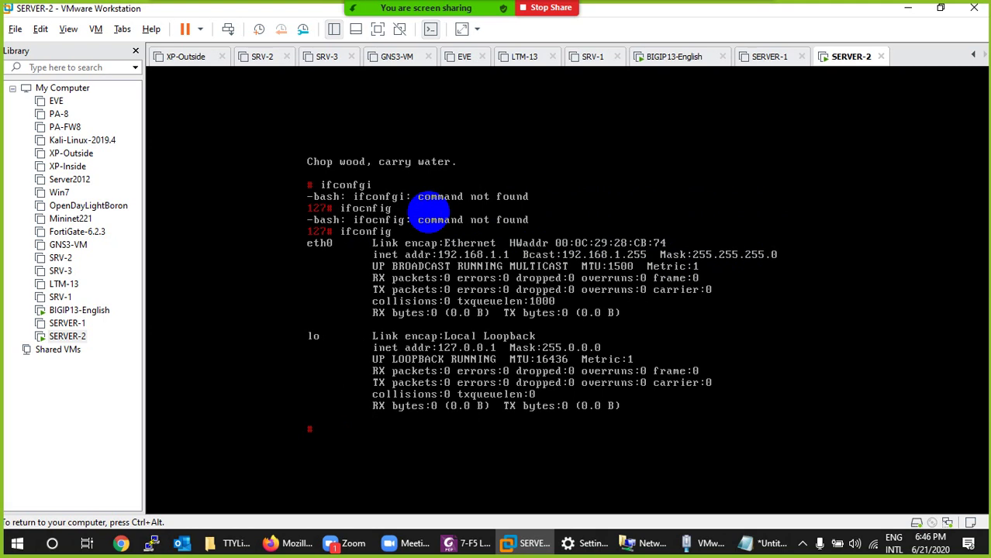
pyautogui.press('Up')
pyautogui.press('Up')
pyautogui.press('Up')
pyautogui.press('Up')
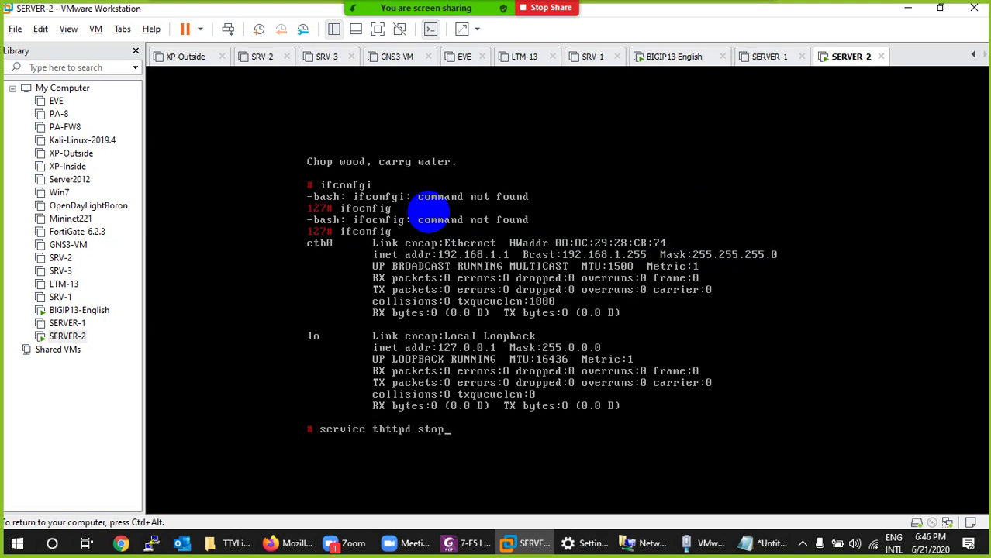
pyautogui.press('Up')
pyautogui.press('Up')
pyautogui.press('Up')
pyautogui.press('Up')
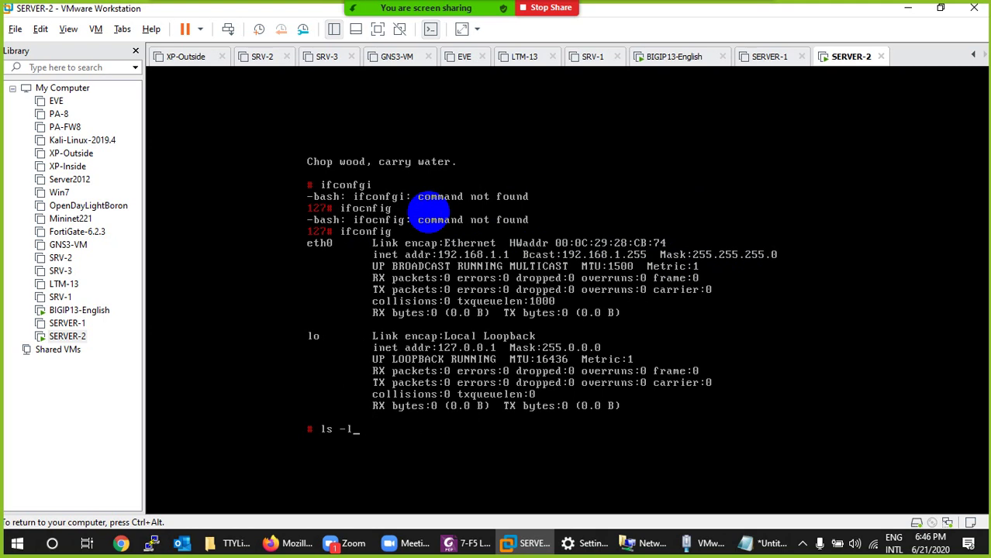
pyautogui.press('Down')
pyautogui.press('BackSpace')
pyautogui.press('BackSpace')
pyautogui.press('BackSpace')
pyautogui.press('BackSpace')
pyautogui.press('BackSpace')
# Open /etc/sysconfig/network-scripts/ifcfg-eth0 in vi on SERVER-2.
pyautogui.write('vi /etc/sysconfig/')
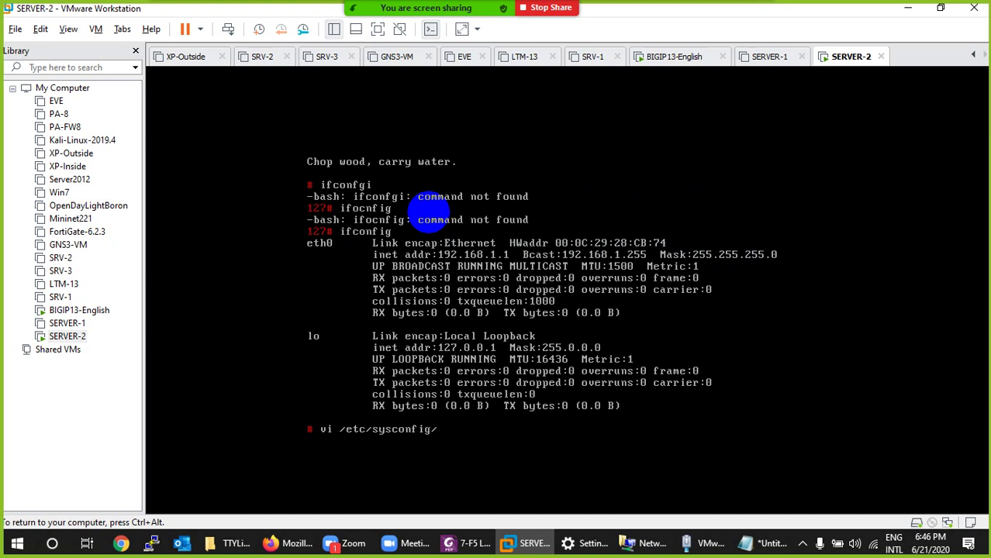
pyautogui.write('network-scripts/if')
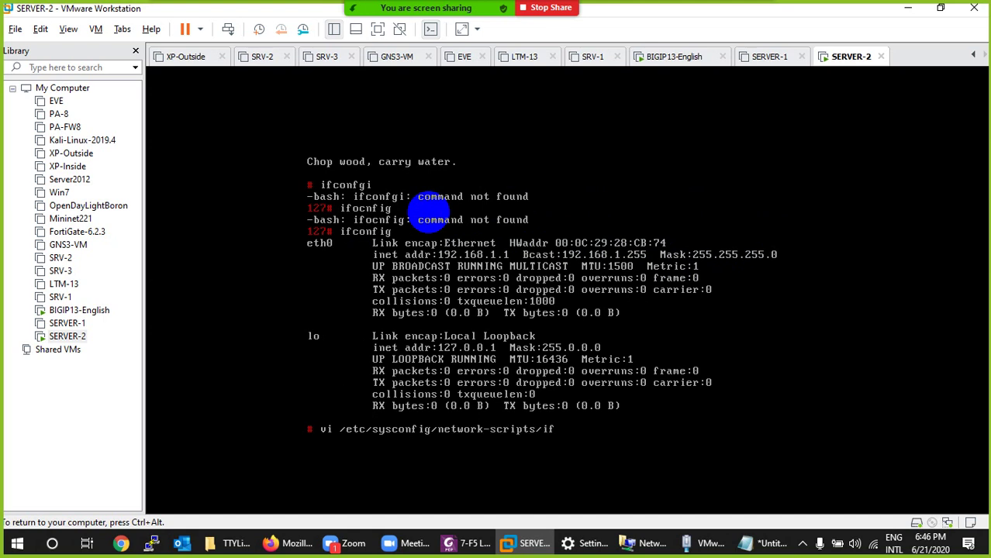
pyautogui.press('Tab')
pyautogui.write('eth0')
pyautogui.press('Return')
# Set IPADDRESS to 192.168.1.2 in the interface file, then save it and quit vi.
pyautogui.press('Down')
pyautogui.press('Down')
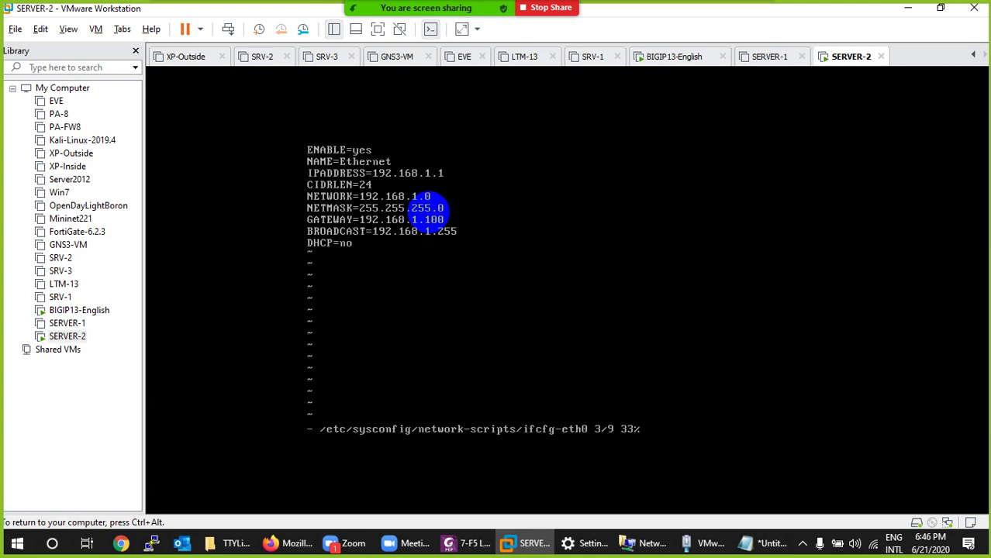
pyautogui.press('A')
pyautogui.press('BackSpace')
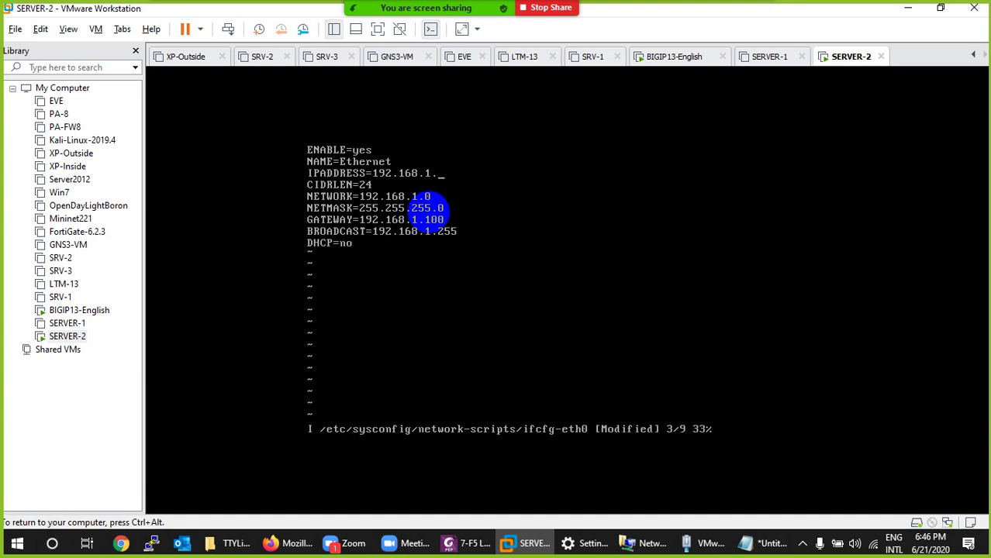
pyautogui.write('2')
pyautogui.press('Escape')
pyautogui.write('w')
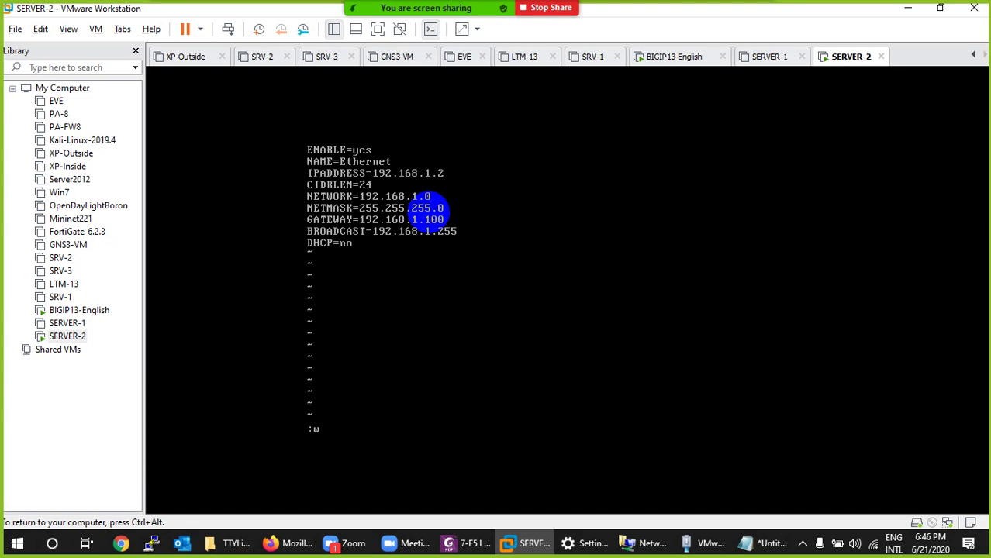
pyautogui.write('q')
pyautogui.press('Return')
# Restart SERVER-2's network service and display the interface configuration again with ifconfig.
pyautogui.write('service network rstart')
pyautogui.press('Return')
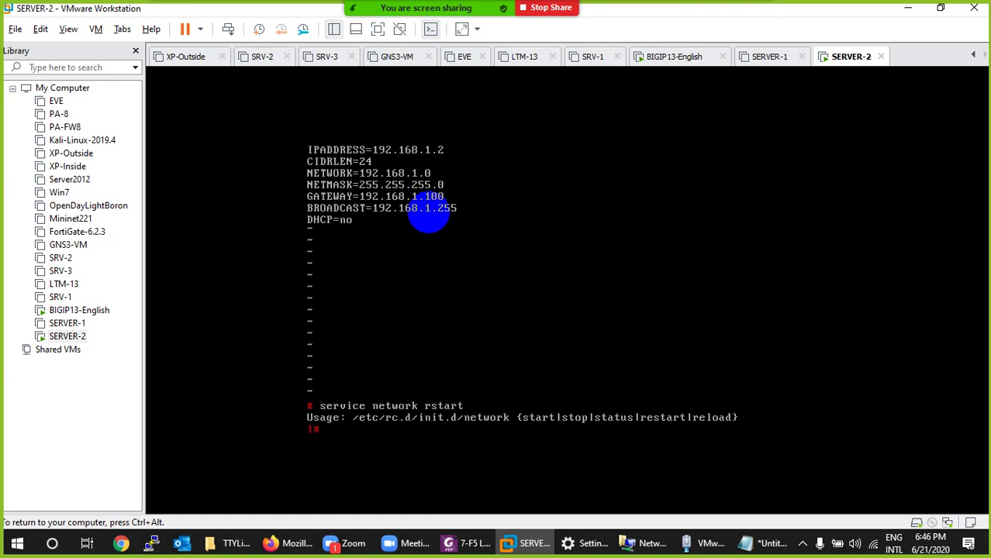
pyautogui.press('Up')
pyautogui.press('BackSpace')
pyautogui.press('BackSpace')
pyautogui.press('BackSpace')
pyautogui.press('BackSpace')
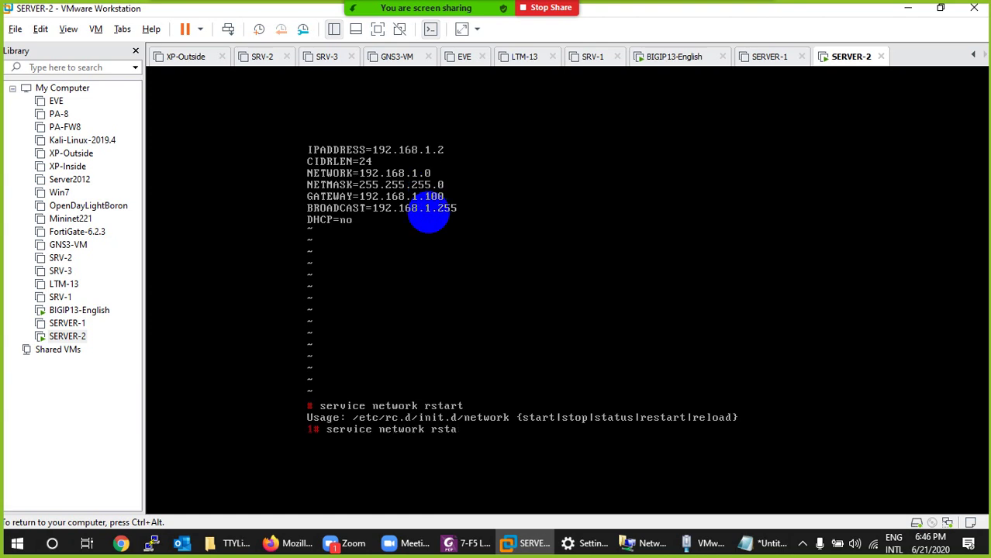
pyautogui.press('BackSpace')
pyautogui.press('BackSpace')
pyautogui.press('BackSpace')
pyautogui.press('BackSpace')
pyautogui.press('BackSpace')
pyautogui.press('BackSpace')
pyautogui.press('BackSpace')
pyautogui.press('BackSpace')
pyautogui.press('BackSpace')
pyautogui.press('BackSpace')
pyautogui.press('BackSpace')
pyautogui.press('BackSpace')
pyautogui.press('BackSpace')
pyautogui.press('BackSpace')
pyautogui.press('BackSpace')
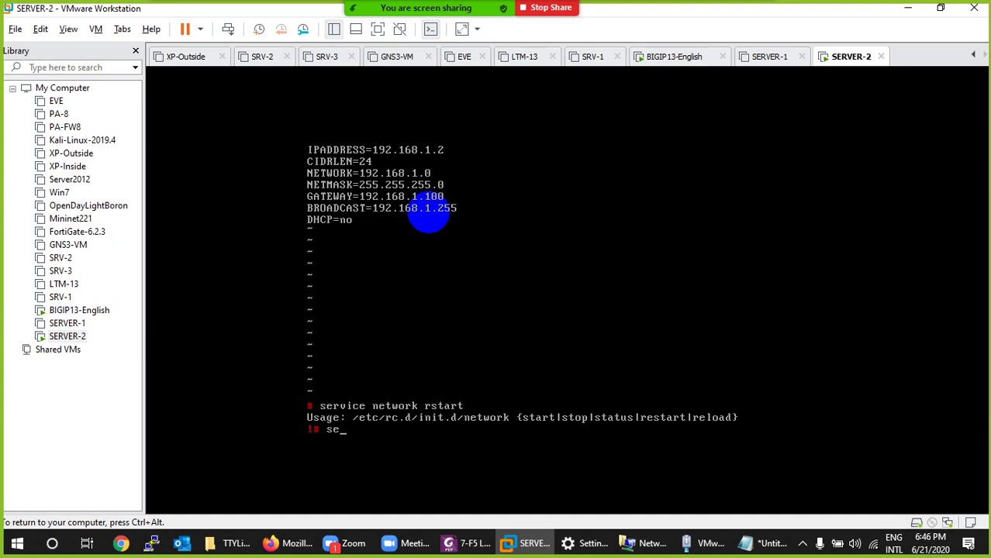
pyautogui.write('vice network restart')
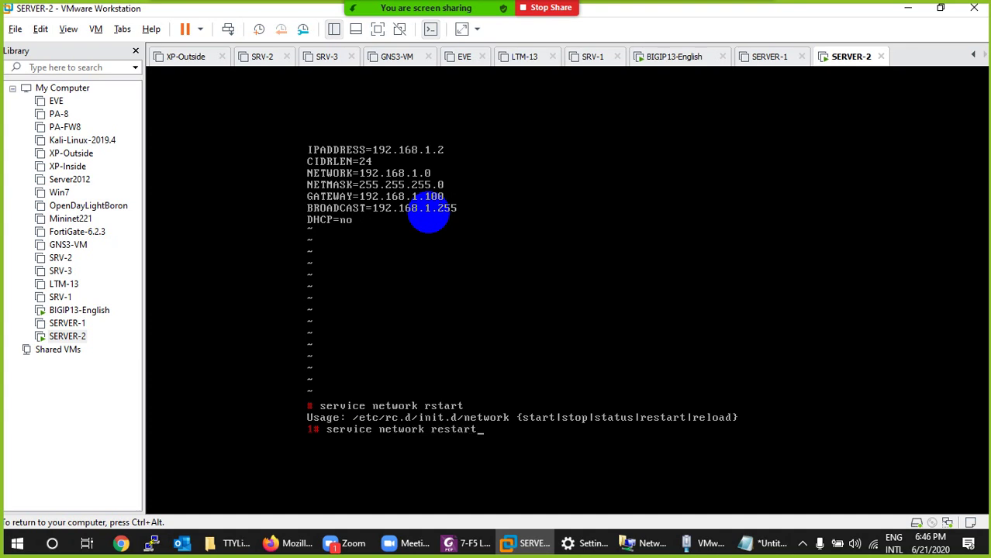
pyautogui.press('Return')
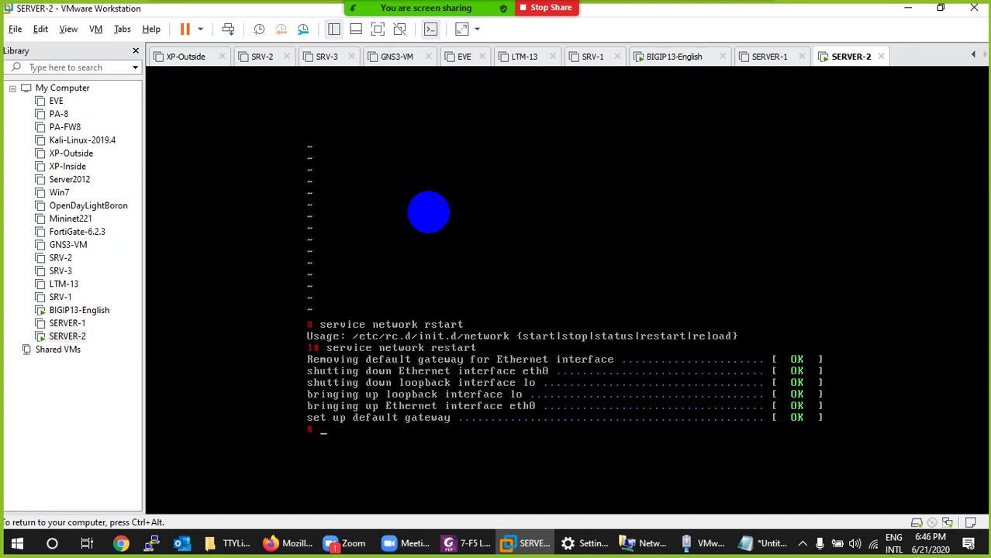
pyautogui.write('ifconfig')
pyautogui.press('Return')
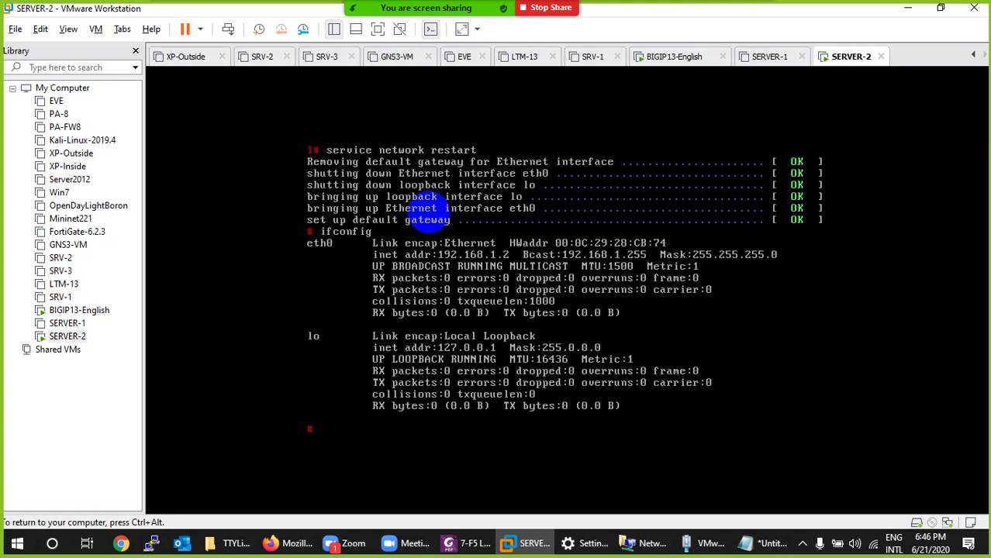
# Change to the /home/thttpd directory and list its files.
pyautogui.write('ca')
pyautogui.press('BackSpace')
pyautogui.press('BackSpace')
pyautogui.write('cd /home/th')
pyautogui.press('Tab')
pyautogui.press('Return')
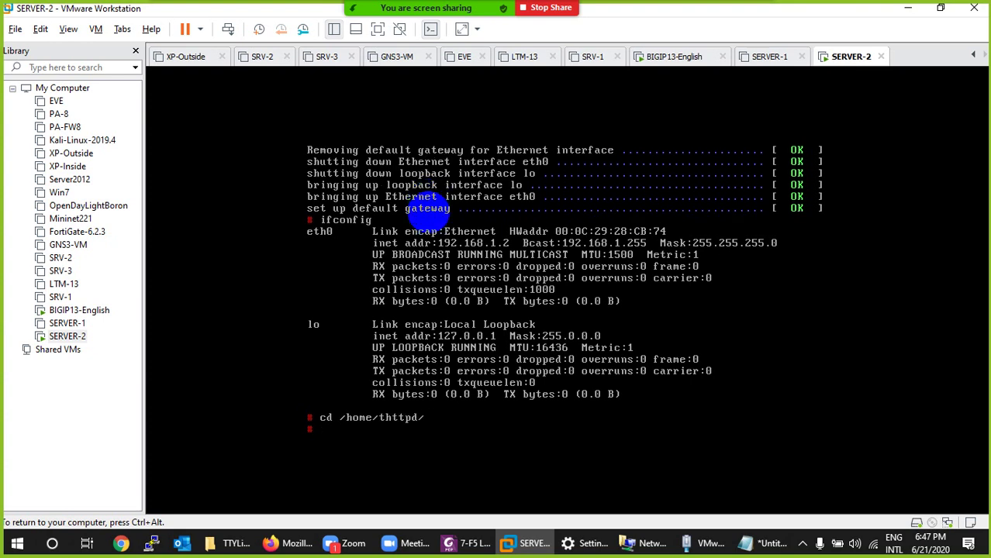
pyautogui.write('ls')
pyautogui.press('Return')
# Edit index.html in vi, replacing the Hello World! line with SERVER 2, and save and quit.
pyautogui.write('v')
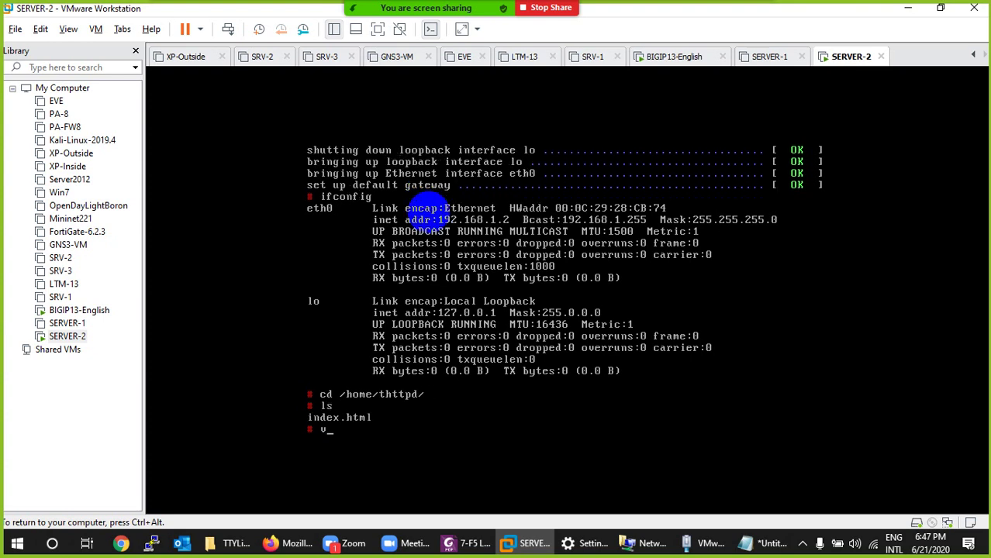
pyautogui.write('i in')
pyautogui.press('Tab')
pyautogui.press('Return')
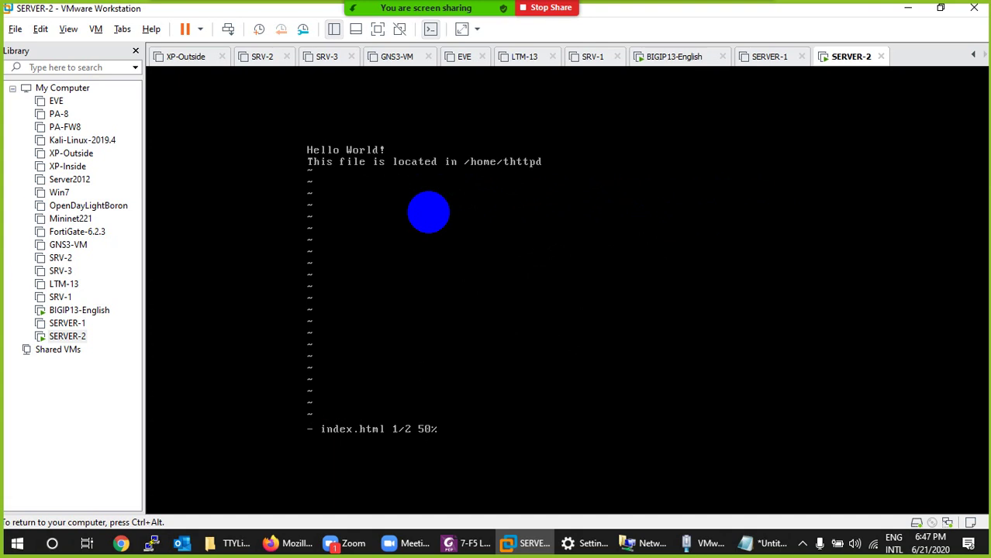
pyautogui.press('i')
pyautogui.press('BackSpace')
pyautogui.press('BackSpace')
pyautogui.press('BackSpace')
pyautogui.press('BackSpace')
pyautogui.press('BackSpace')
pyautogui.press('BackSpace')
pyautogui.press('BackSpace')
pyautogui.press('BackSpace')
pyautogui.press('BackSpace')
pyautogui.press('BackSpace')
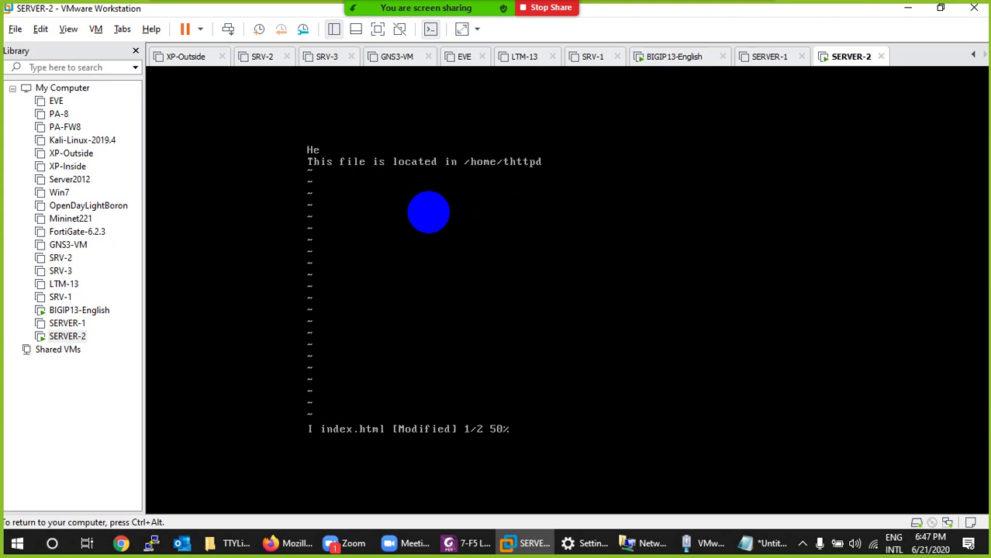
pyautogui.press('BackSpace')
pyautogui.press('BackSpace')
pyautogui.write('SERVER 2')
pyautogui.press('Escape')
pyautogui.write(':')
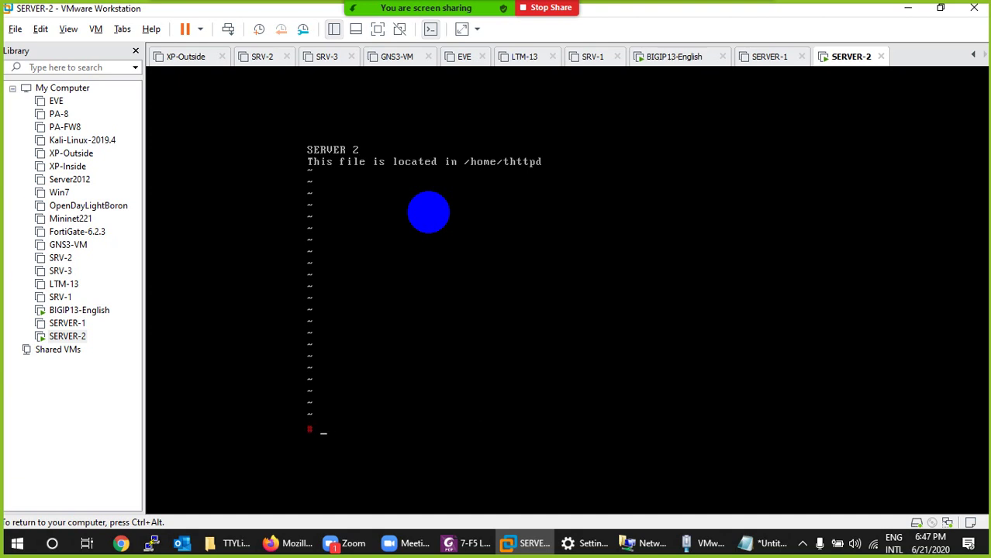
# Print the contents of index.html and release the input from the SERVER-2 console.
pyautogui.write('cat index.html')
pyautogui.press('Return')
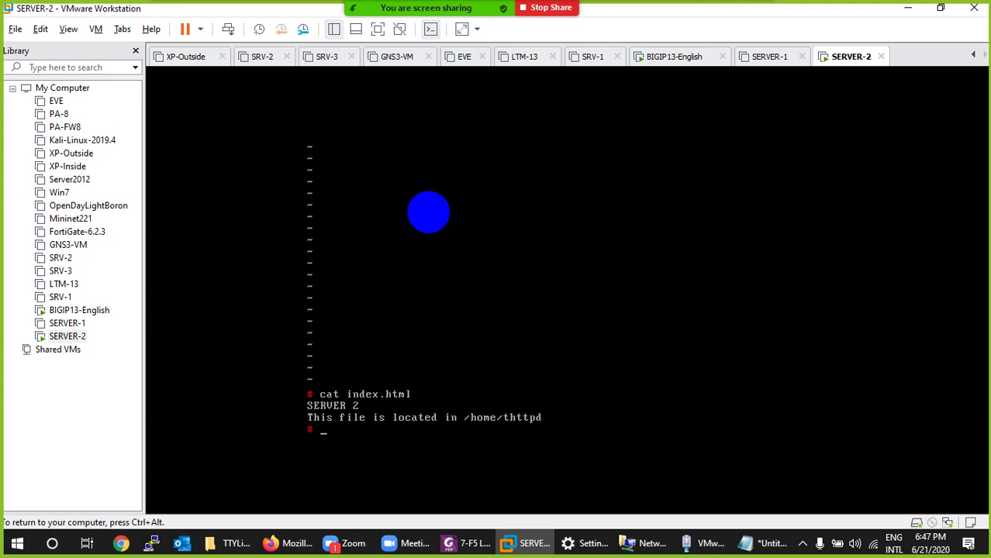
pyautogui.hotkey('ctrl', 'alt')
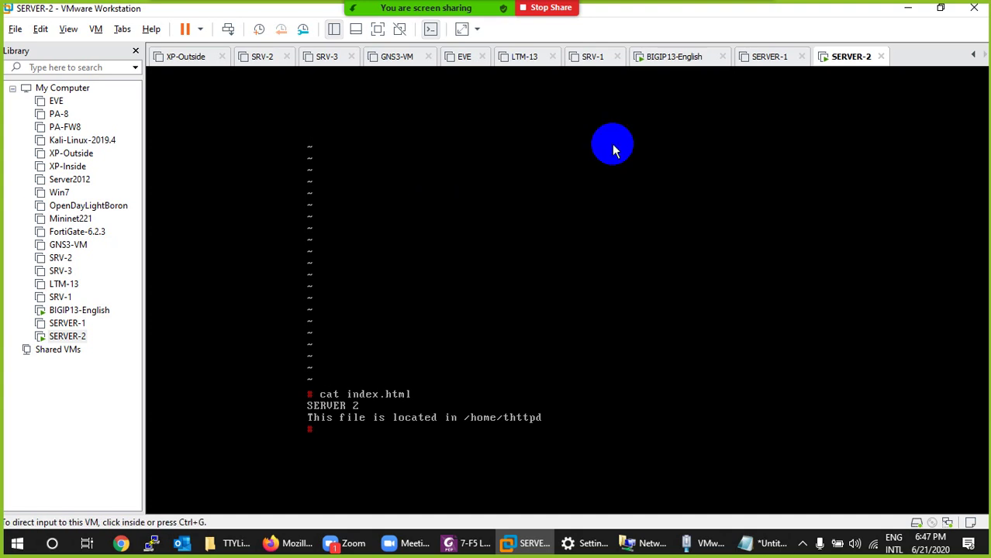
# Power on the SERVER-1 virtual machine.
pyautogui.rightClick(839, 59)
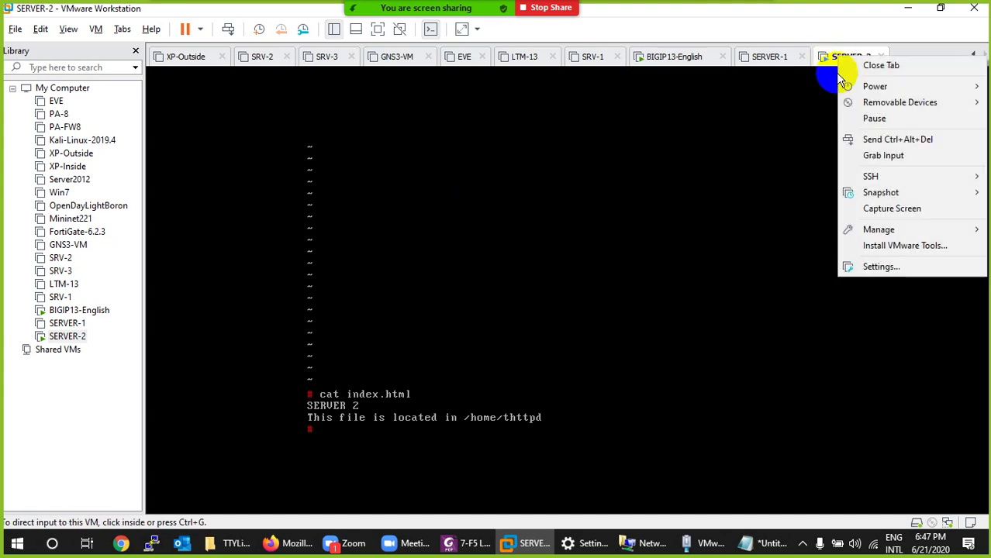
pyautogui.click(765, 59)
pyautogui.click(214, 110)
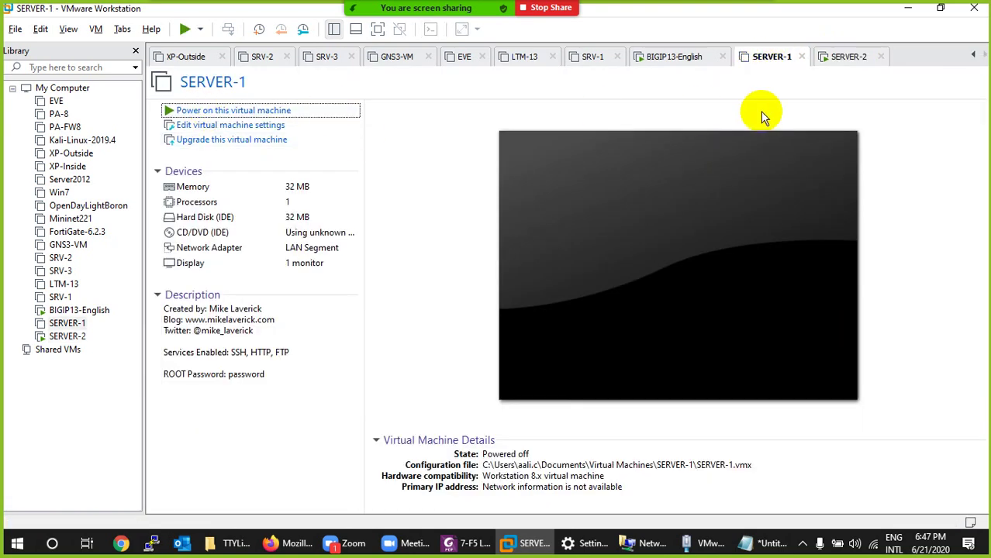
# Check the network adapter's LAN segment in SERVER-2's virtual machine settings and close them without saving.
pyautogui.click(847, 58)
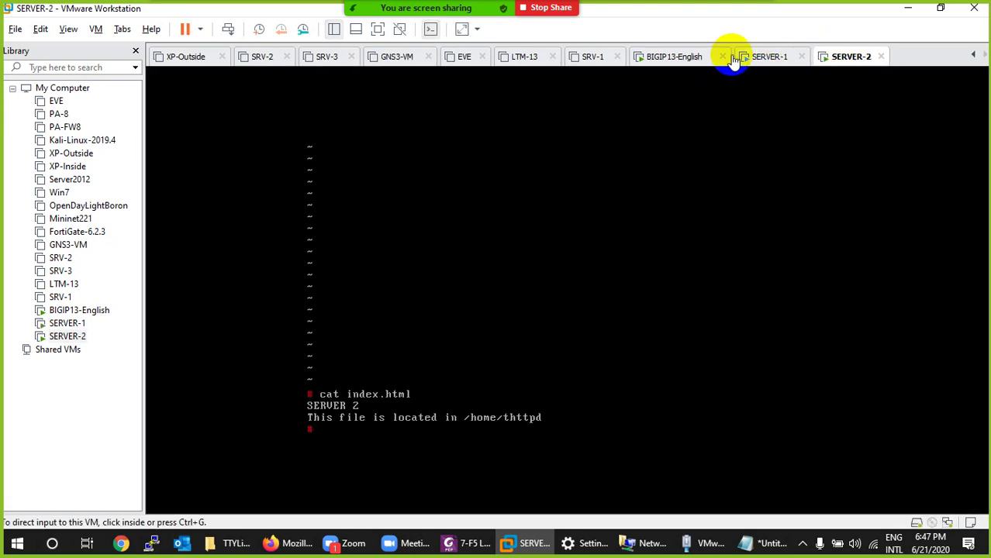
pyautogui.rightClick(844, 57)
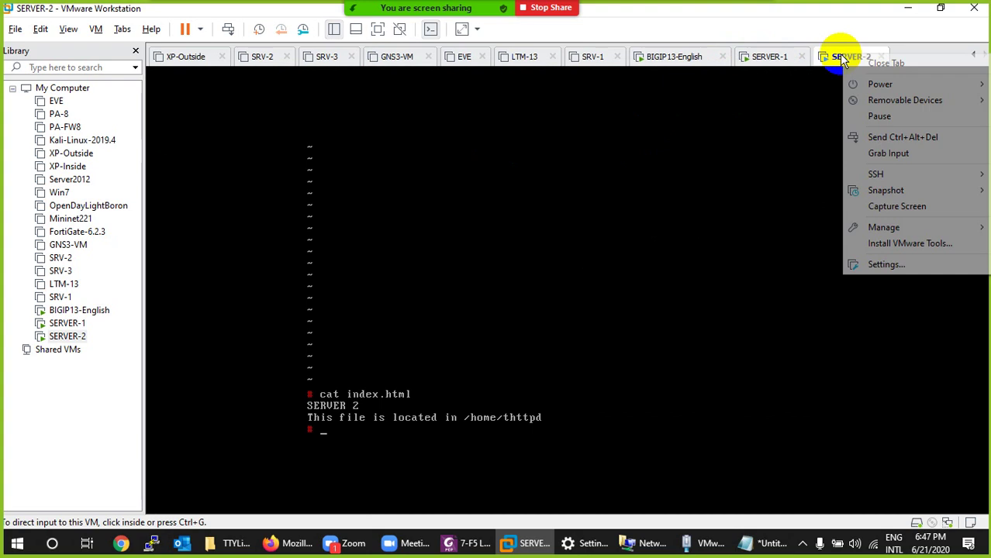
pyautogui.click(885, 265)
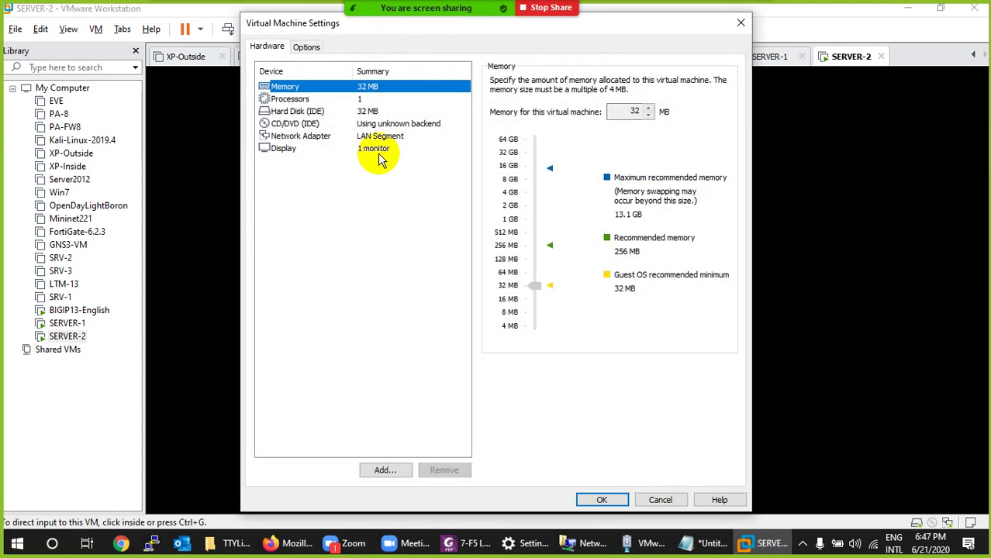
pyautogui.click(384, 137)
pyautogui.click(527, 252)
pyautogui.click(530, 271)
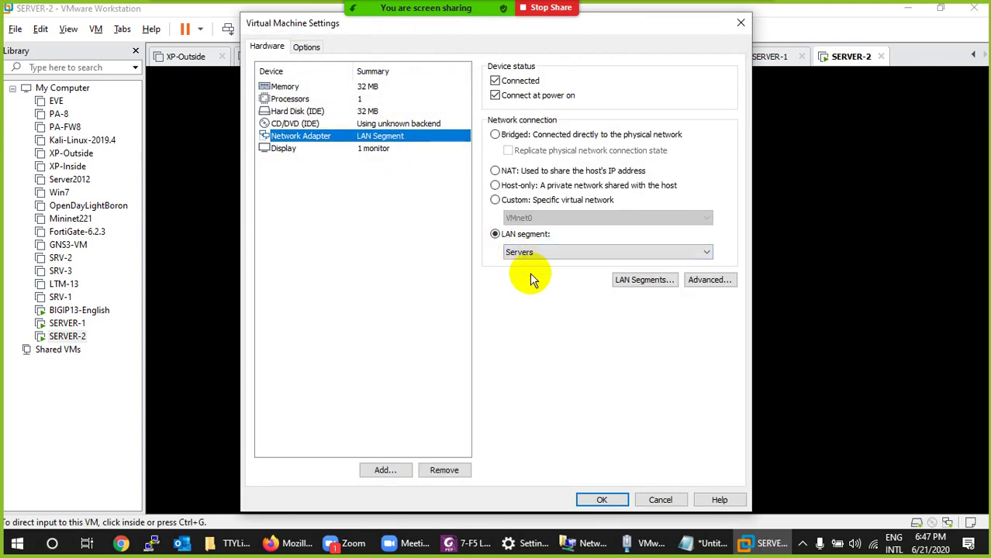
pyautogui.click(659, 499)
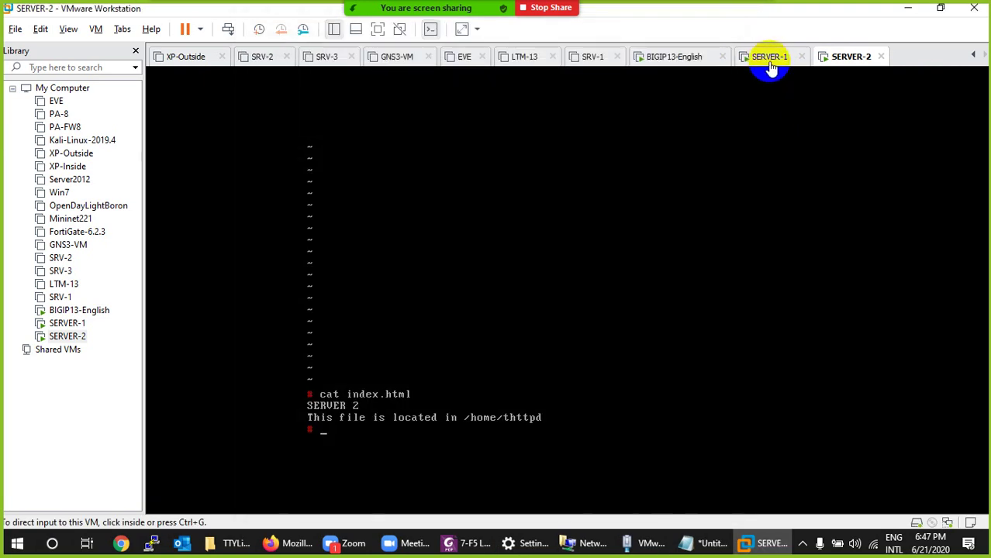
# Check the network adapter's LAN segment in SERVER-1's virtual machine settings and close them without saving.
pyautogui.click(773, 60)
pyautogui.rightClick(771, 61)
pyautogui.click(804, 271)
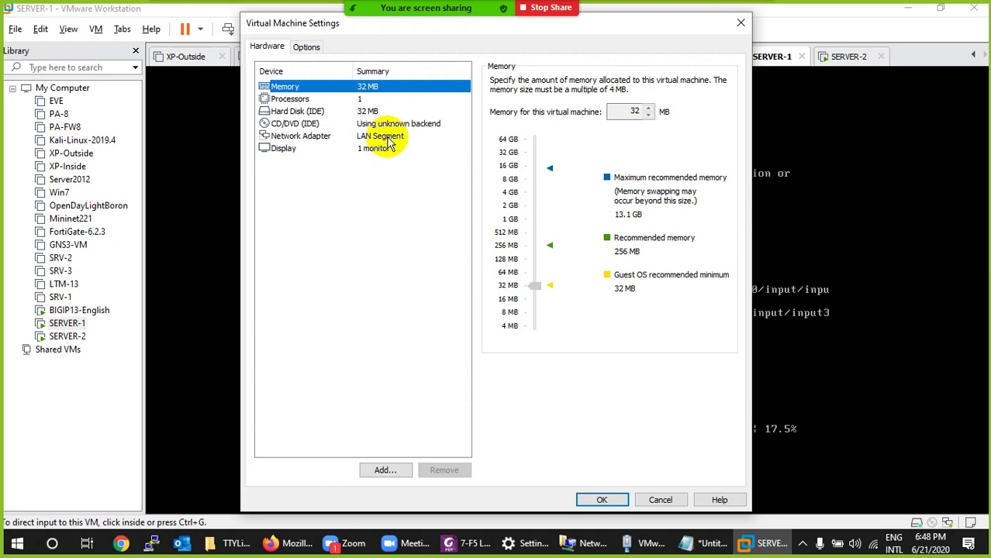
pyautogui.click(388, 142)
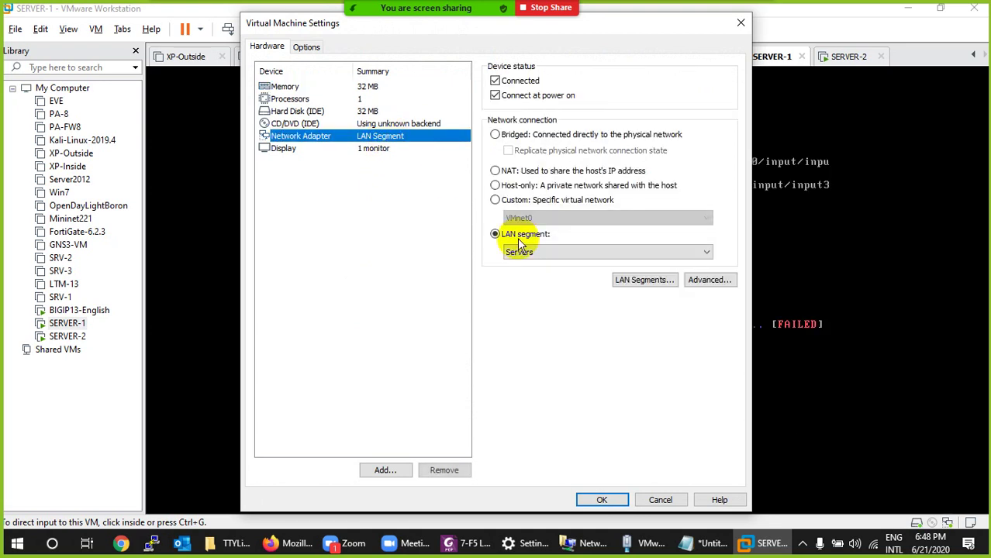
pyautogui.click(658, 495)
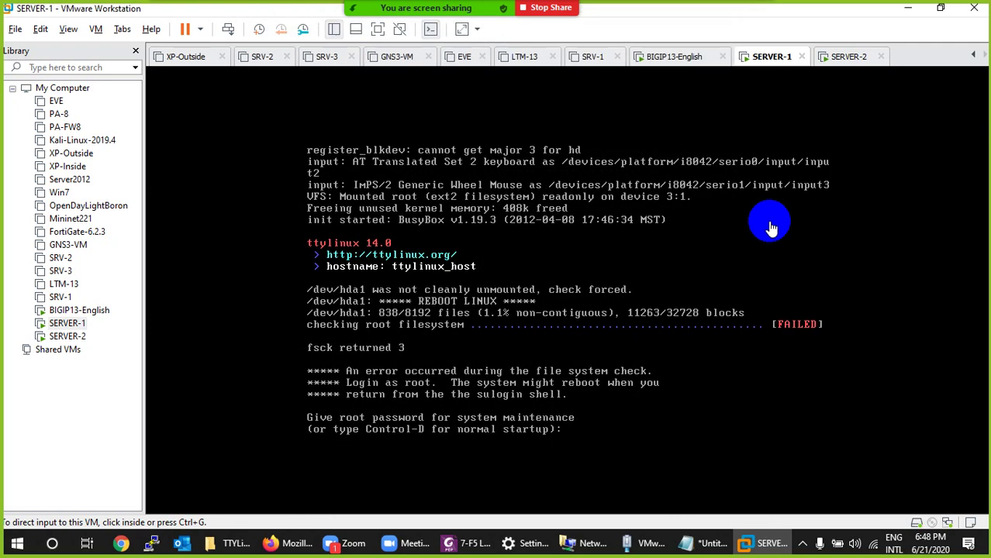
# Continue SERVER-1 with normal startup and log in as root, entering the root password.
pyautogui.click(528, 358)
pyautogui.hotkey('ctrl', 'd')
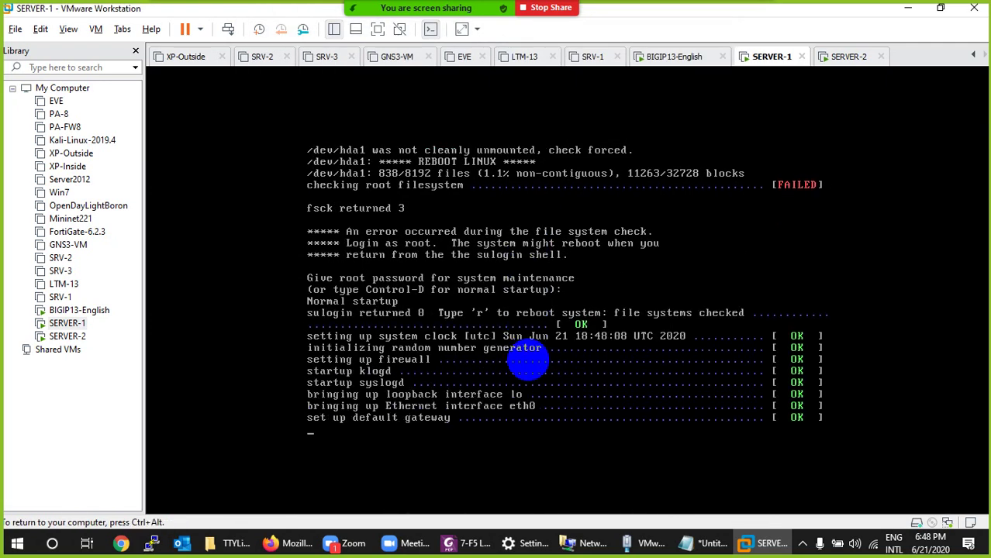
pyautogui.write('adm')
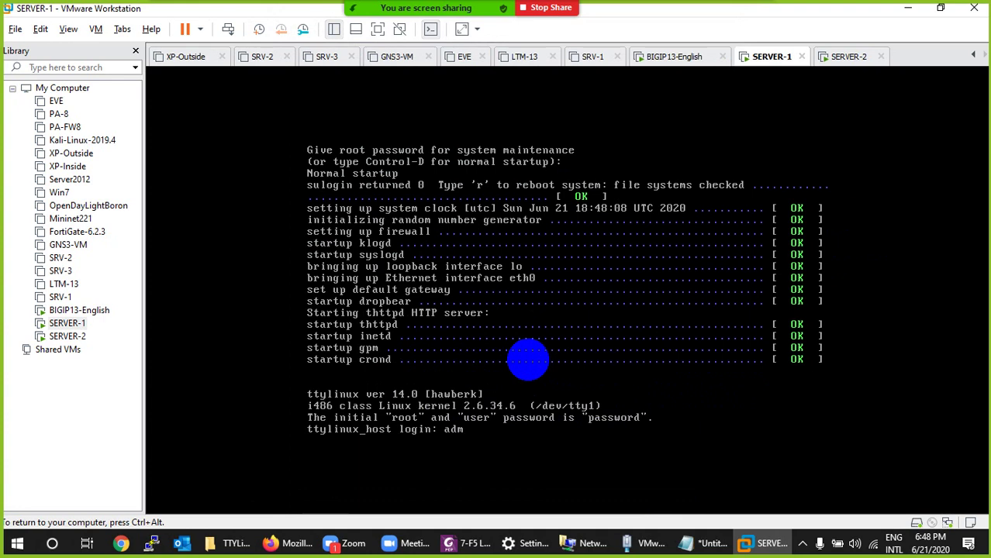
pyautogui.press('BackSpace')
pyautogui.press('BackSpace')
pyautogui.press('BackSpace')
pyautogui.write('root')
pyautogui.press('Return')
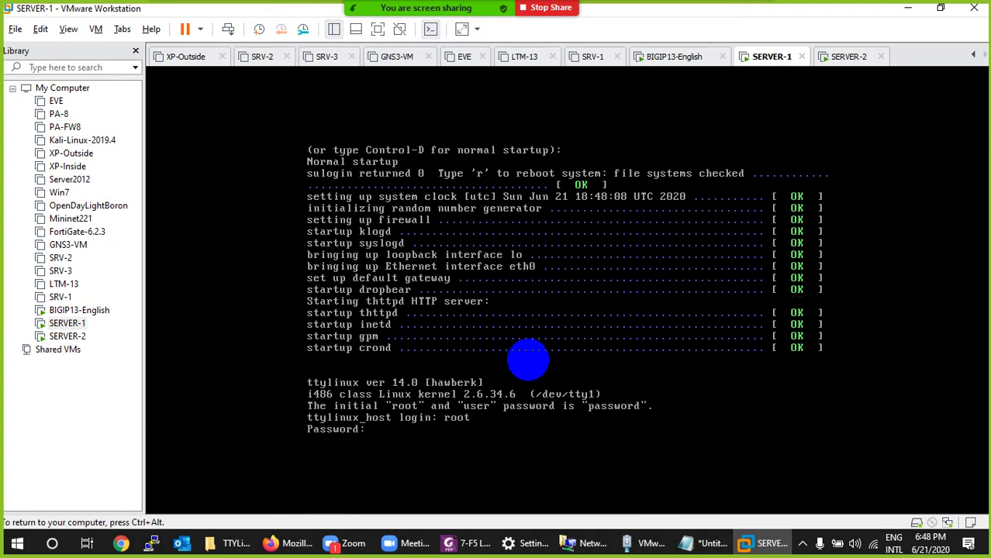
pyautogui.write('password')
pyautogui.press('Return')
# Display SERVER-1's interface configuration with ifconfig, then ping 192.168.1.2 and stop the ping.
pyautogui.write('ifconfig')
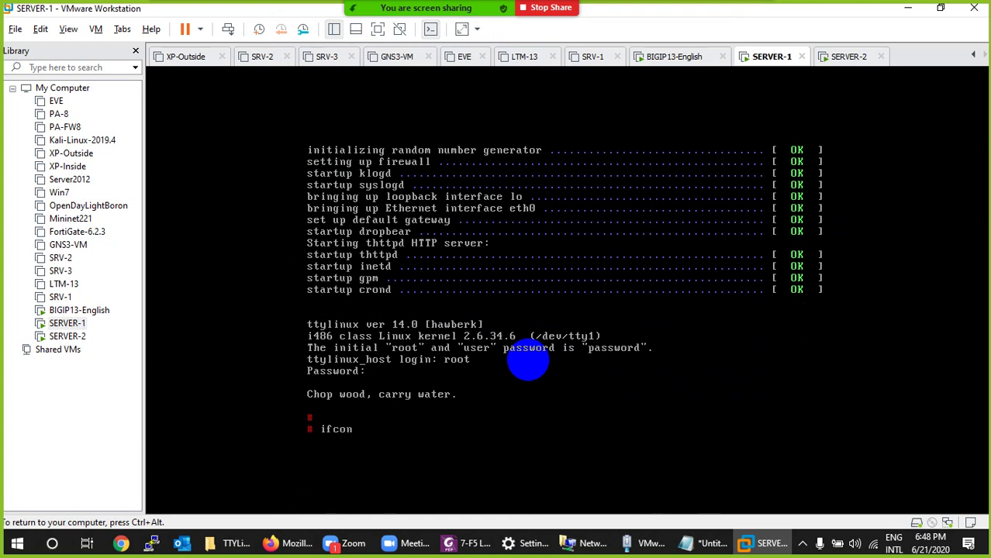
pyautogui.press('Return')
pyautogui.write('ping')
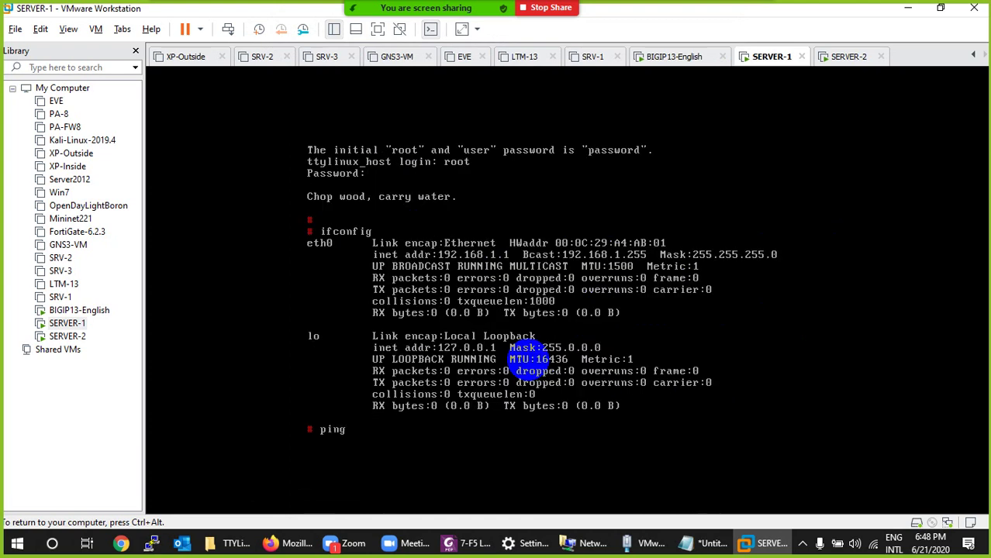
pyautogui.write(' 192.168.1.2')
pyautogui.press('Return')
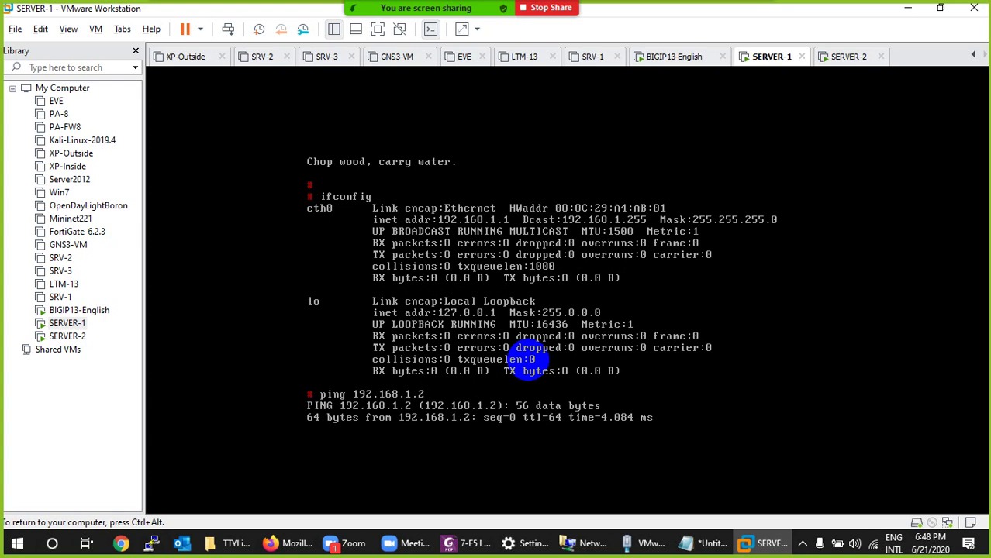
pyautogui.hotkey('ctrl', 'c')
# Change SERVER-1's working directory to /home/thttpd/.
pyautogui.write('cat /')
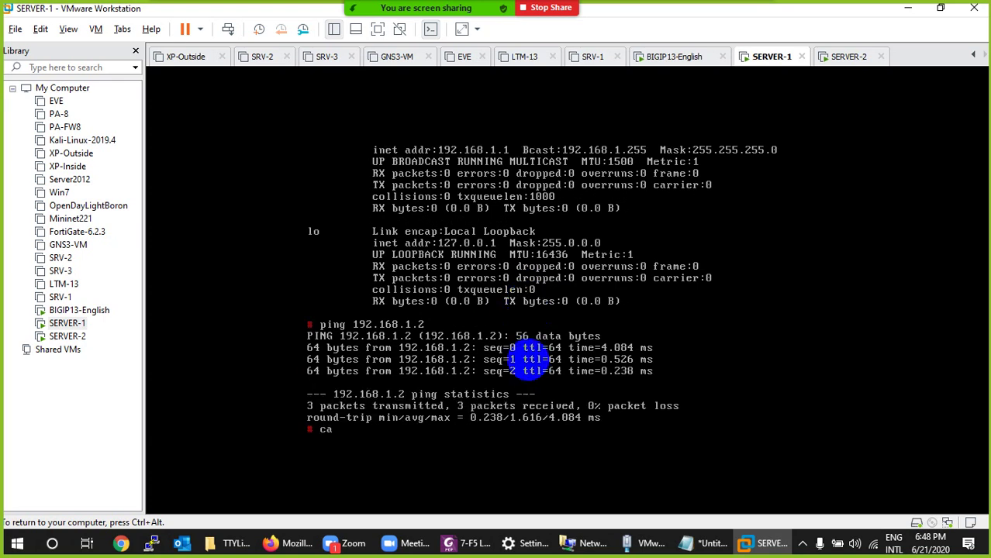
pyautogui.press('BackSpace')
pyautogui.press('BackSpace')
pyautogui.press('BackSpace')
pyautogui.press('BackSpace')
pyautogui.write('d /home/t')
pyautogui.press('Tab')
pyautogui.press('Return')
pyautogui.write('c')
pyautogui.press('BackSpace')
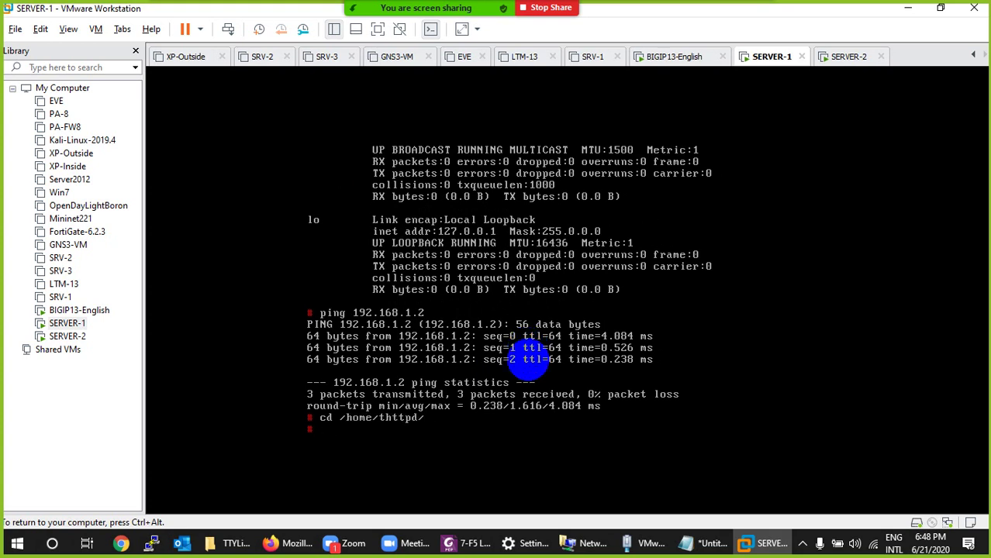
# List the files in the web directory and print the contents of index.html.
pyautogui.write('ls')
pyautogui.press('Return')
pyautogui.write('cd')
pyautogui.press('BackSpace')
pyautogui.press('BackSpace')
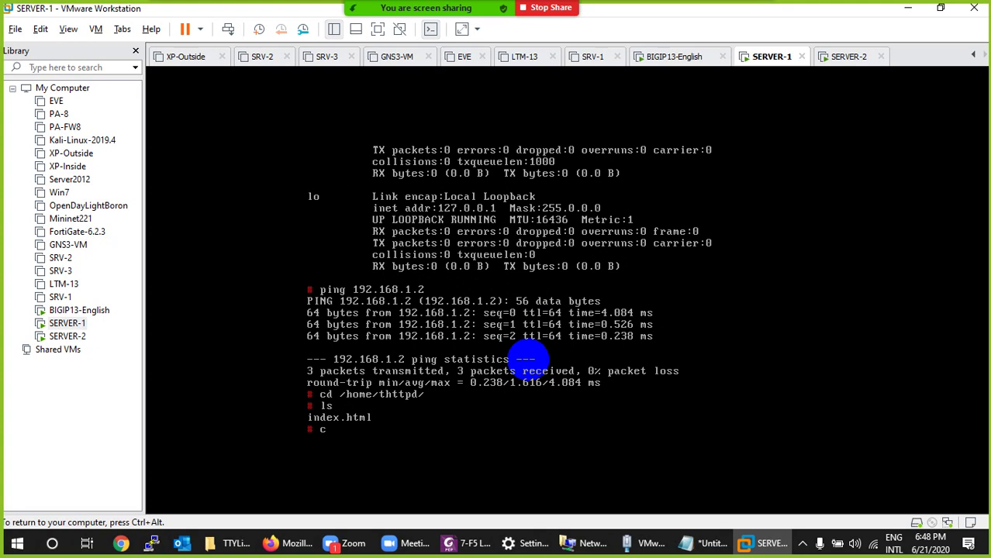
pyautogui.write('cat i')
pyautogui.press('Tab')
pyautogui.press('Return')
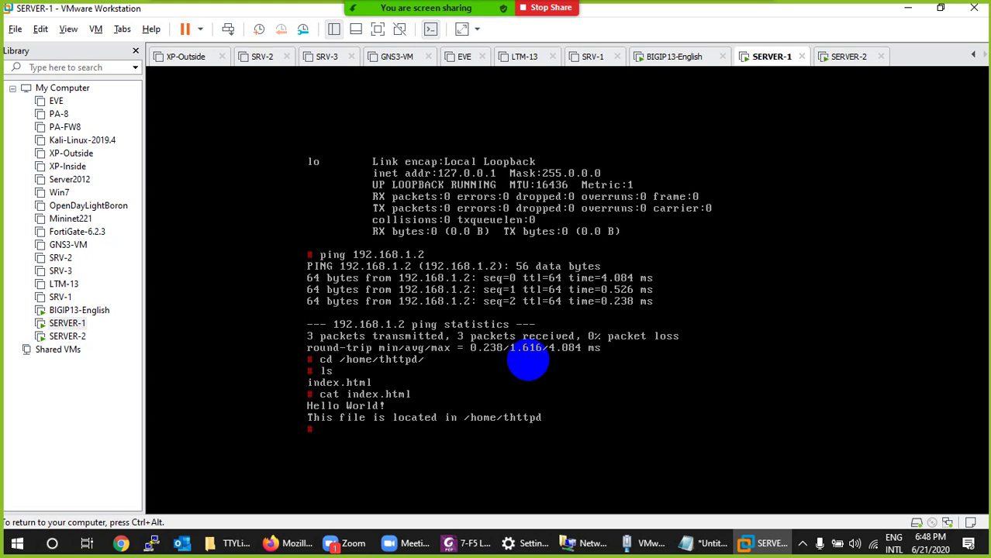
# Edit SERVER-1's index.html in vi, replacing the Hello World! line with SERVER 1, and save and quit.
pyautogui.write('cat')
pyautogui.press('BackSpace')
pyautogui.press('BackSpace')
pyautogui.press('BackSpace')
pyautogui.write('vi index.html')
pyautogui.press('Return')
pyautogui.press('Right')
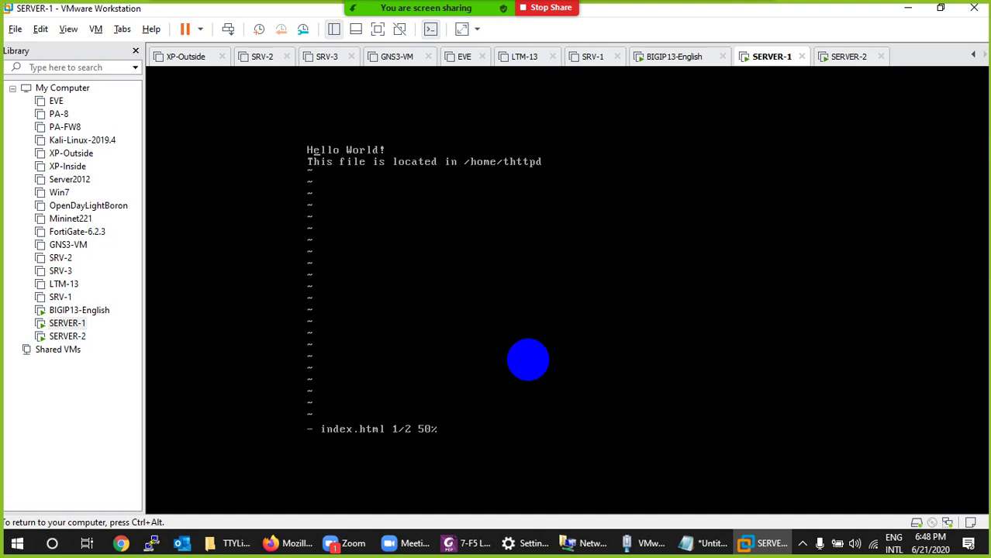
pyautogui.press('i')
pyautogui.write('i')
pyautogui.press('BackSpace')
pyautogui.press('BackSpace')
pyautogui.press('BackSpace')
pyautogui.press('BackSpace')
pyautogui.press('BackSpace')
pyautogui.press('BackSpace')
pyautogui.press('BackSpace')
pyautogui.press('BackSpace')
pyautogui.press('BackSpace')
pyautogui.press('BackSpace')
pyautogui.press('BackSpace')
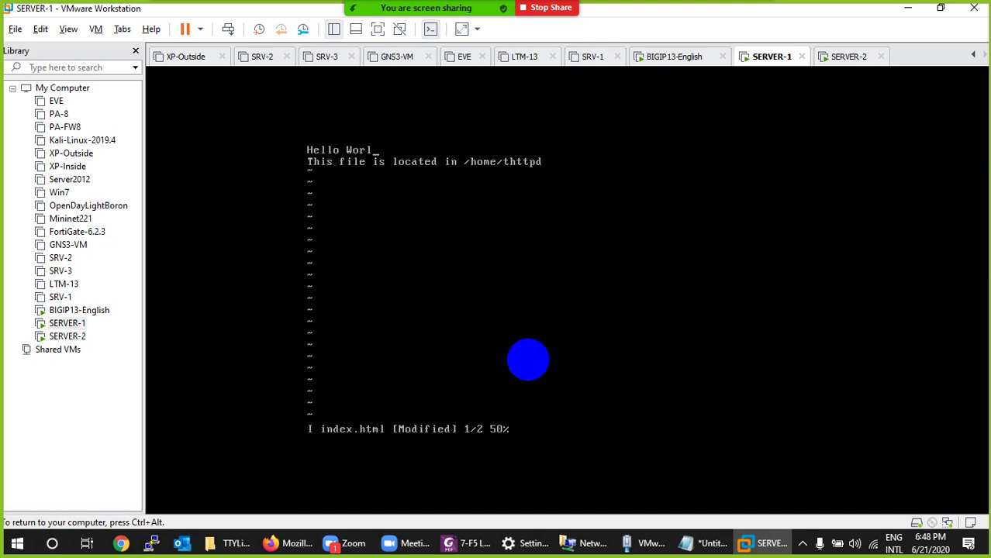
pyautogui.press('BackSpace')
pyautogui.write('SERVER 1')
pyautogui.press('Escape')
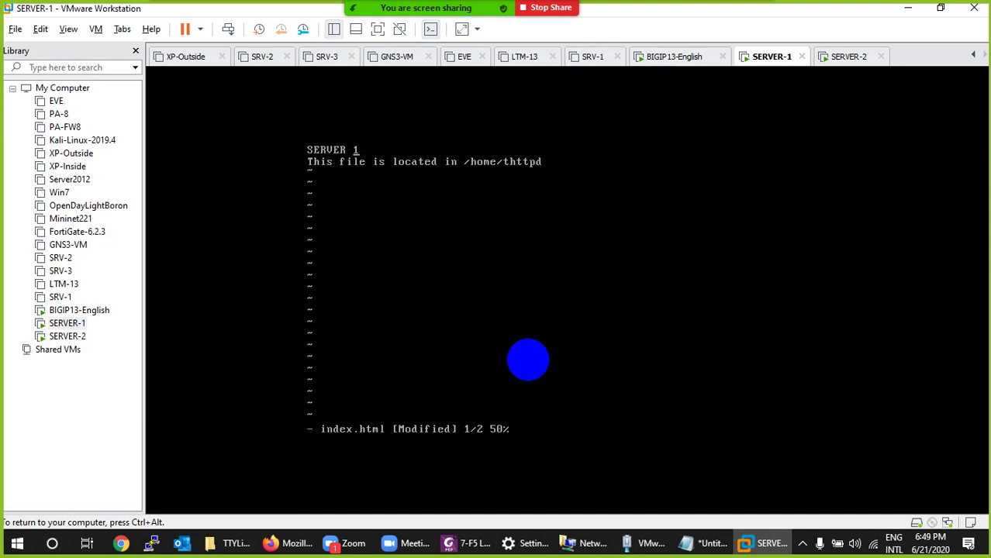
pyautogui.write(':wq')
pyautogui.press('Return')
# Print the edited index.html and release the input from the SERVER-1 console.
pyautogui.write('ca')
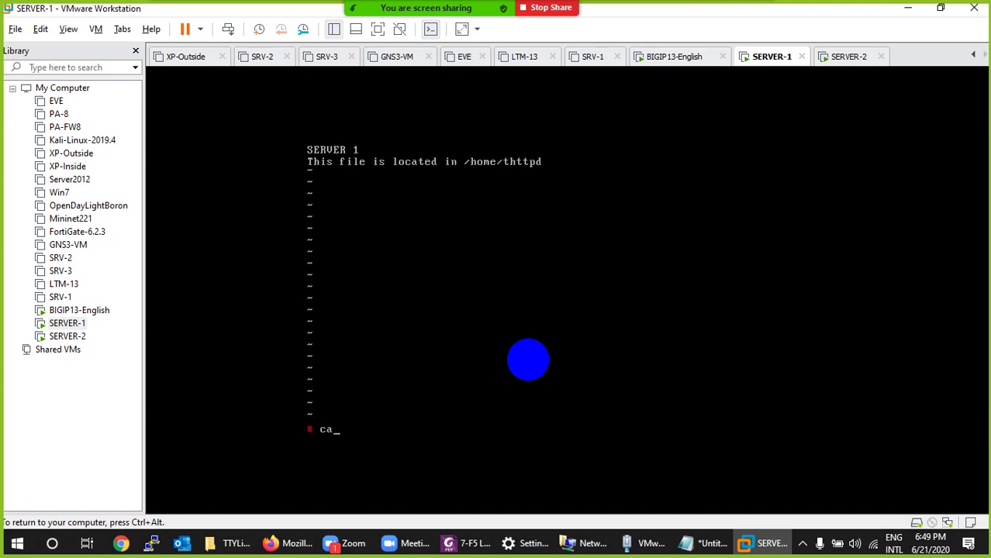
pyautogui.write('t index.html')
pyautogui.press('Return')
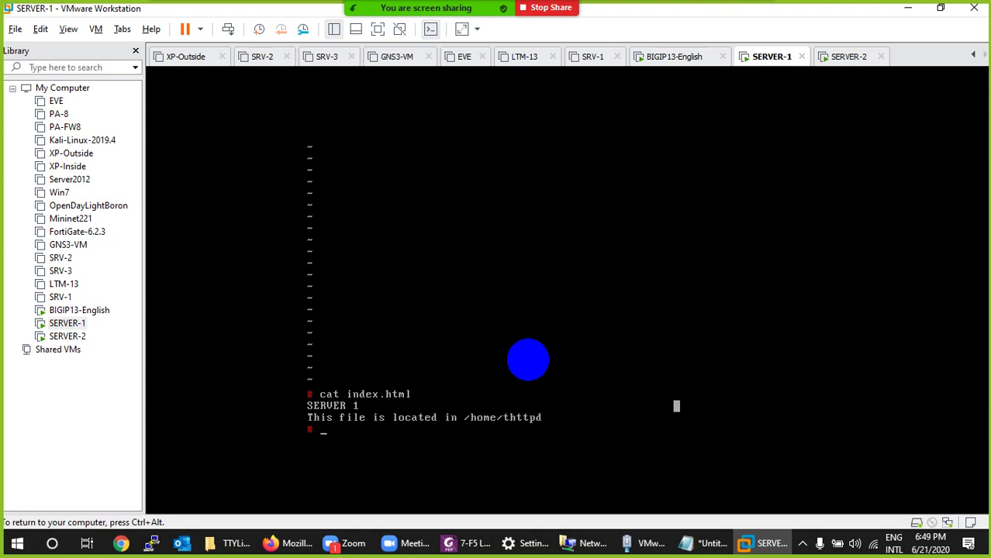
pyautogui.hotkey('ctrl', 'alt')
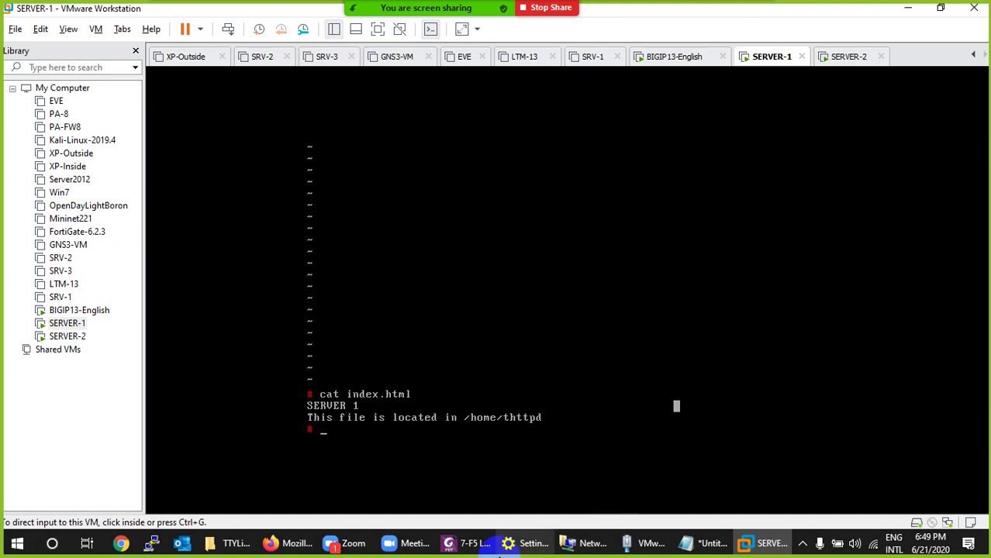
# Switch to the 7-F5 LTM Lab Setup PDF and review the server topology, GNS3 lab diagram and appliance descriptions.
pyautogui.click(469, 543)
pyautogui.scroll(-1, 461, 341)
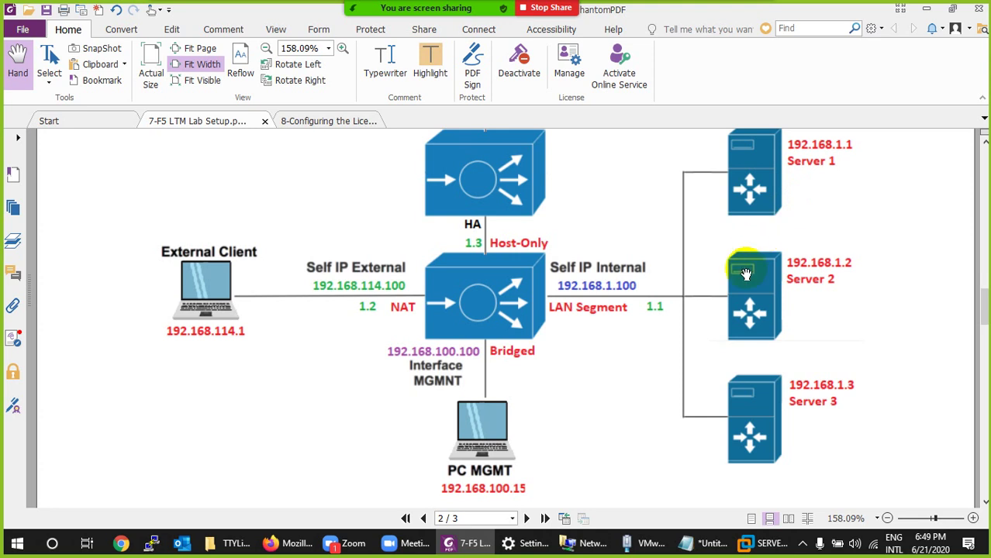
pyautogui.scroll(-12, 713, 294)
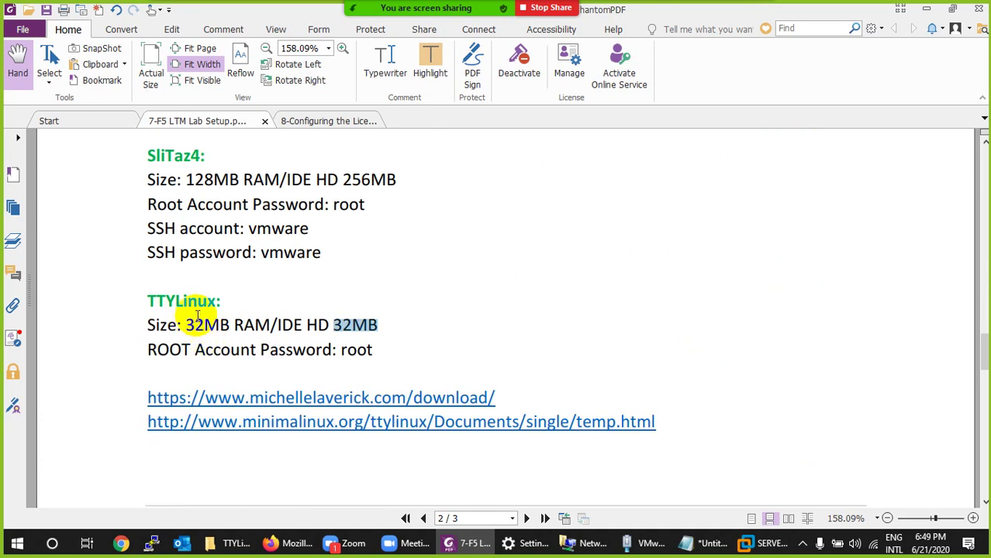
pyautogui.scroll(-10, 194, 325)
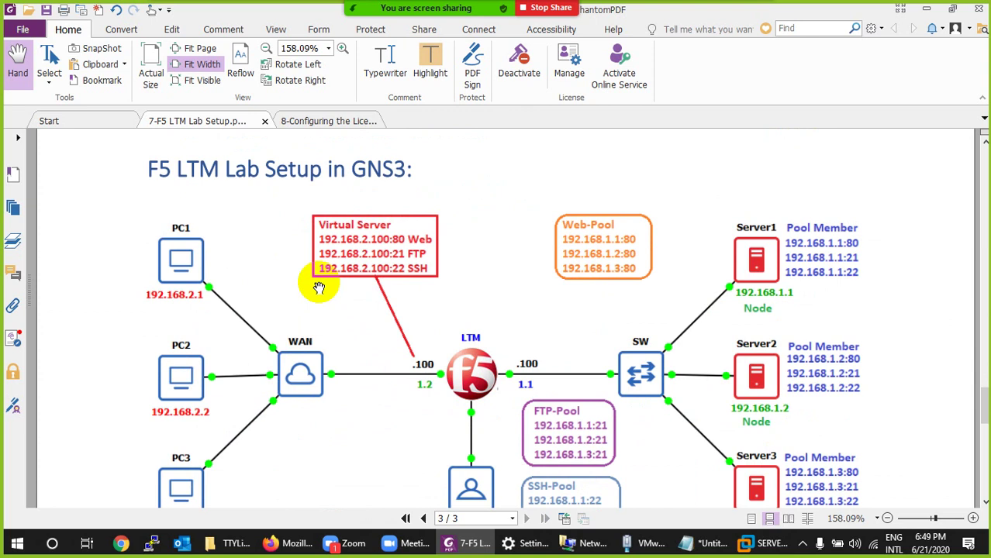
pyautogui.scroll(-1, 320, 285)
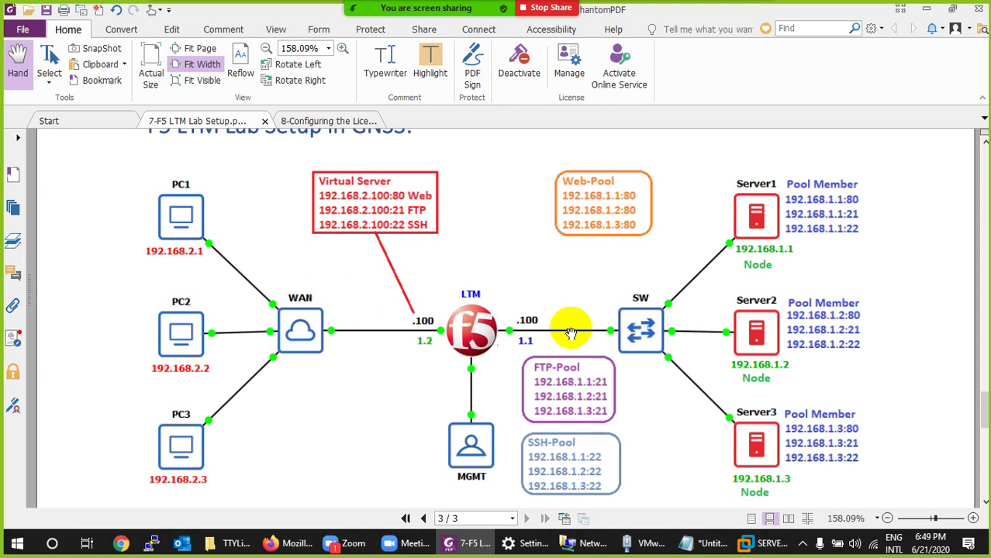
pyautogui.scroll(-3, 570, 329)
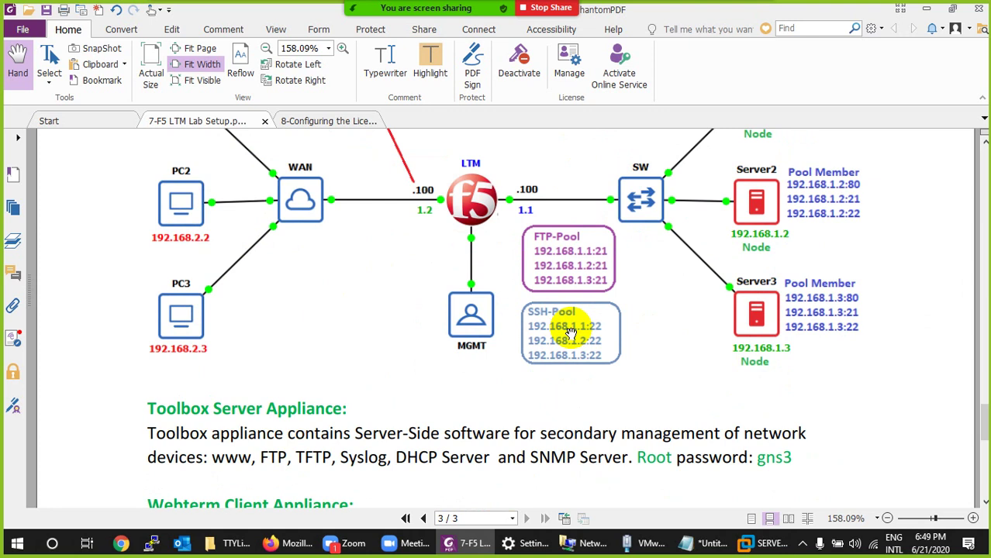
pyautogui.scroll(-4, 570, 332)
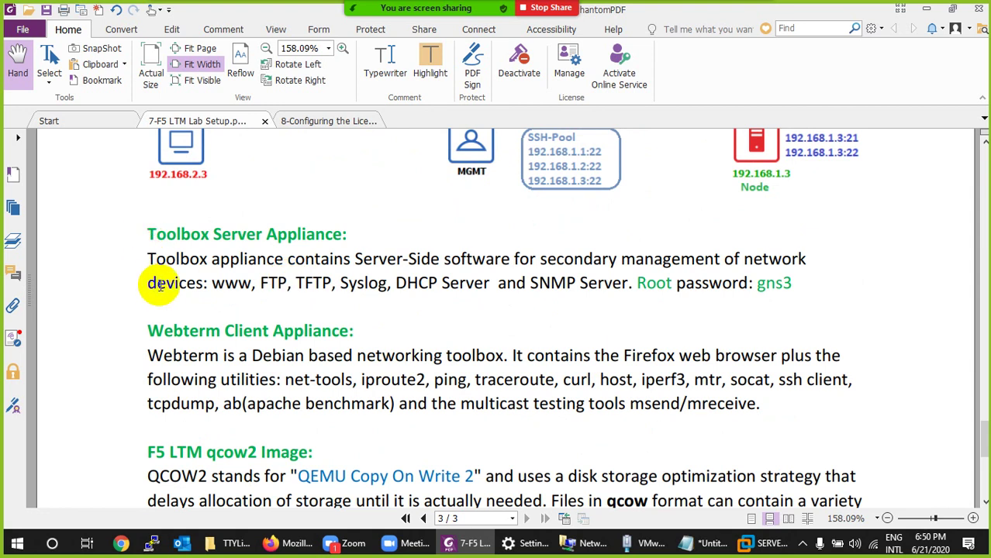
pyautogui.moveTo(159, 285); pyautogui.dragTo(172, 244)
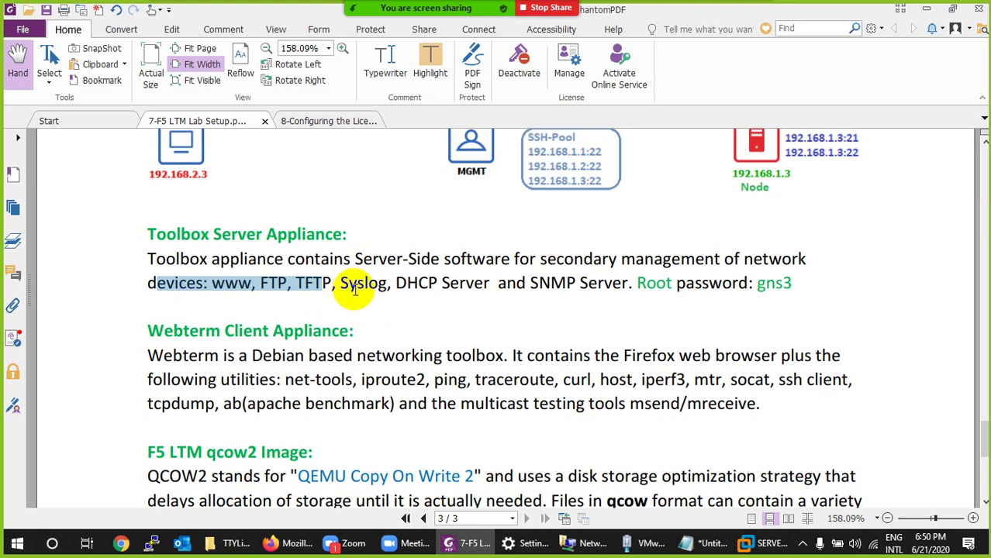
pyautogui.scroll(-3, 355, 287)
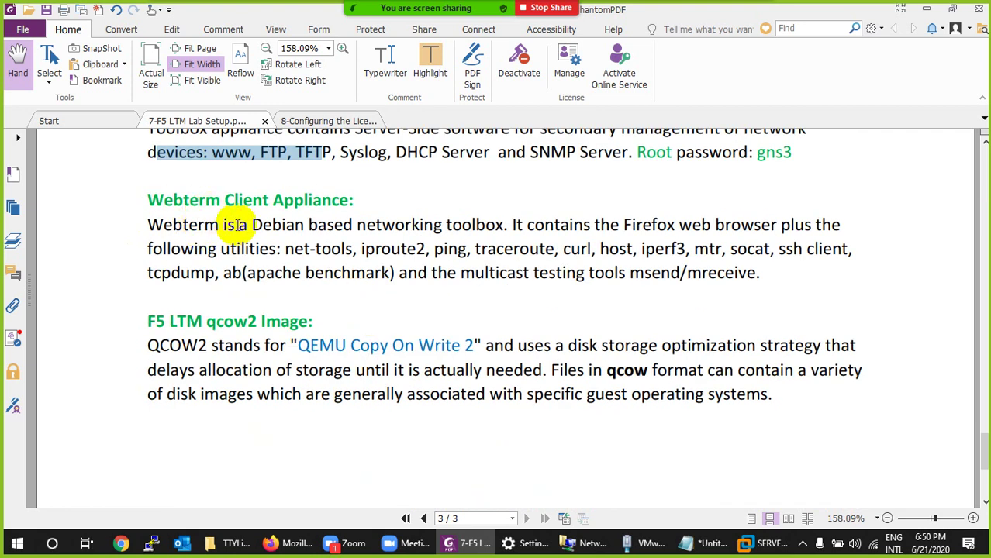
pyautogui.scroll(-2, 256, 295)
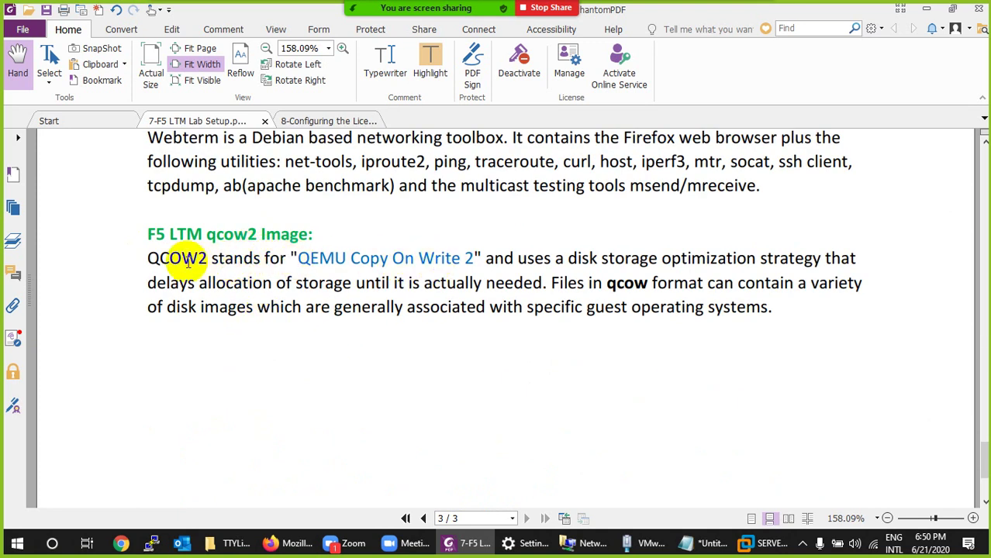
pyautogui.scroll(6, 188, 262)
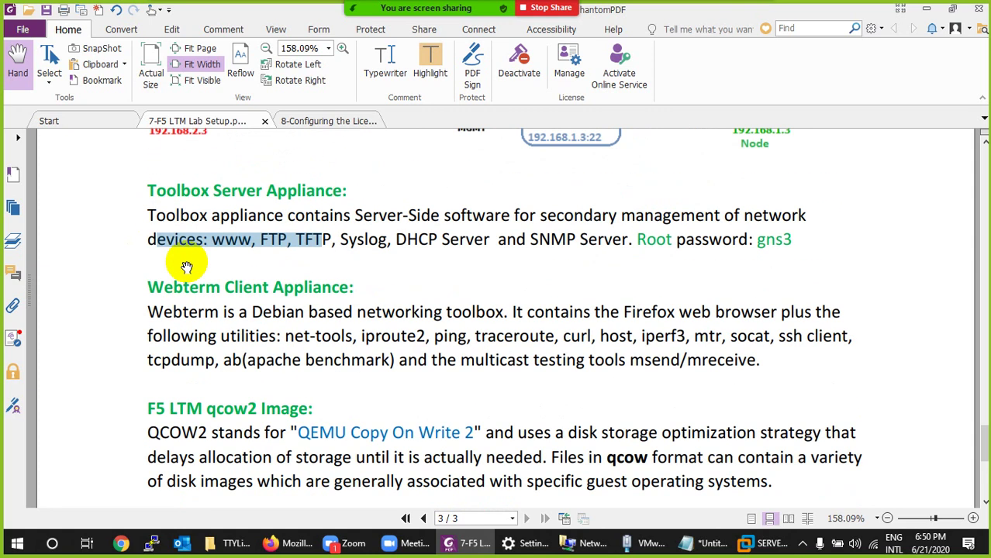
# Switch to File Explorer, open the DATA (D:) drive and show the hidden notification-area icons.
pyautogui.click(231, 546)
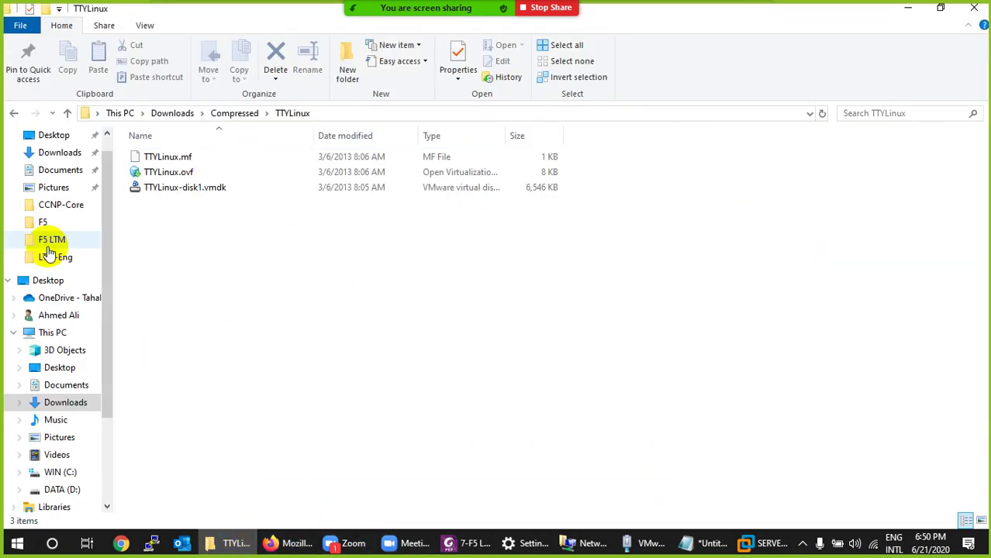
pyautogui.scroll(-2, 49, 268)
pyautogui.click(62, 420)
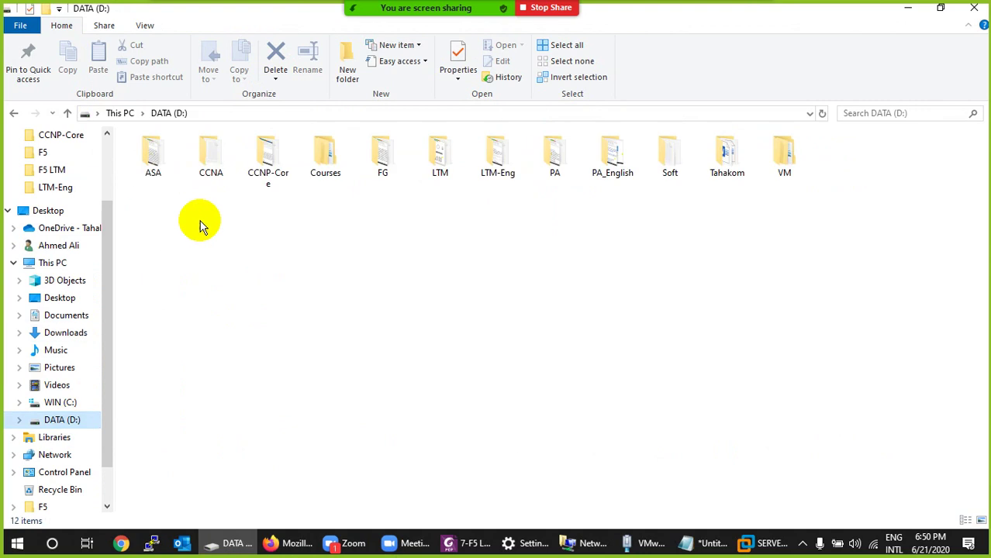
pyautogui.click(805, 542)
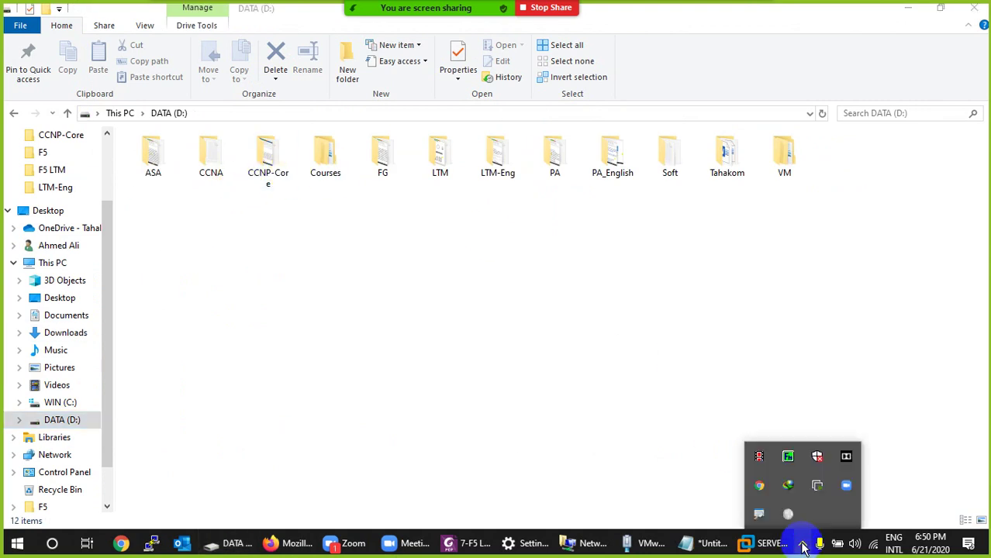